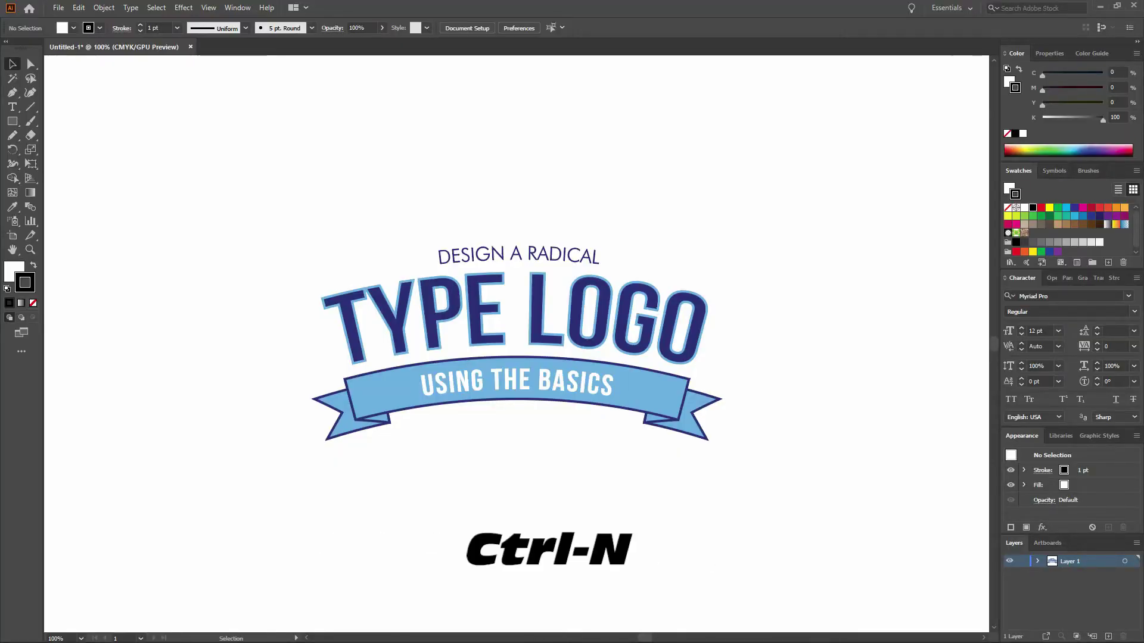
- Create a new 1000 × 1000 pt Custom document, leaving the workspace unchanged
key("ctrl+n")
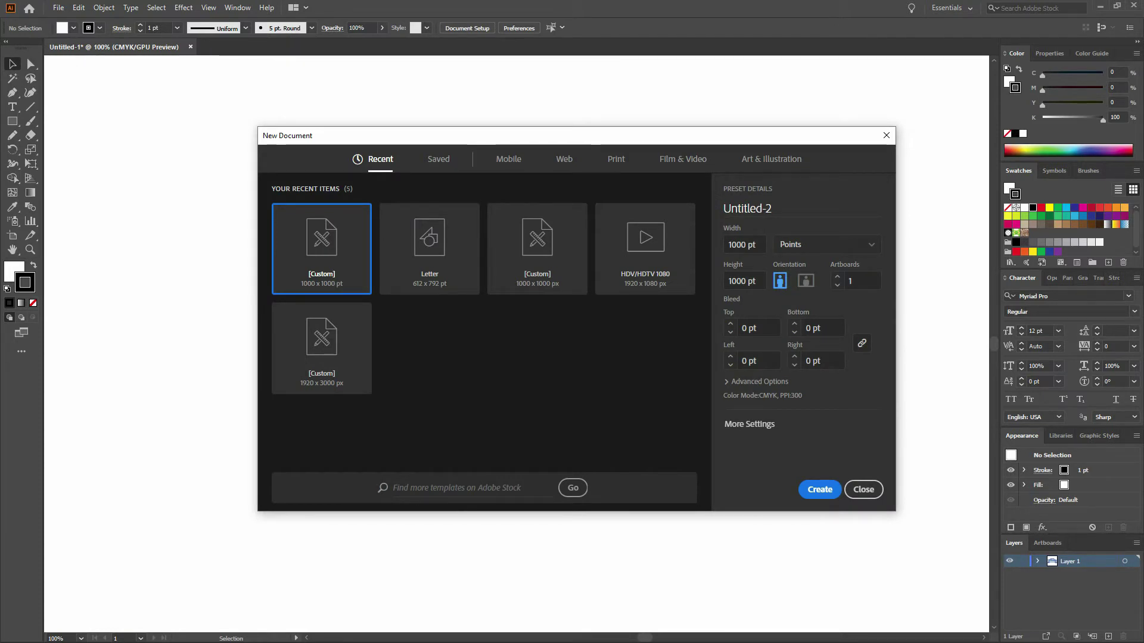
left_click(820, 490)
key("m")
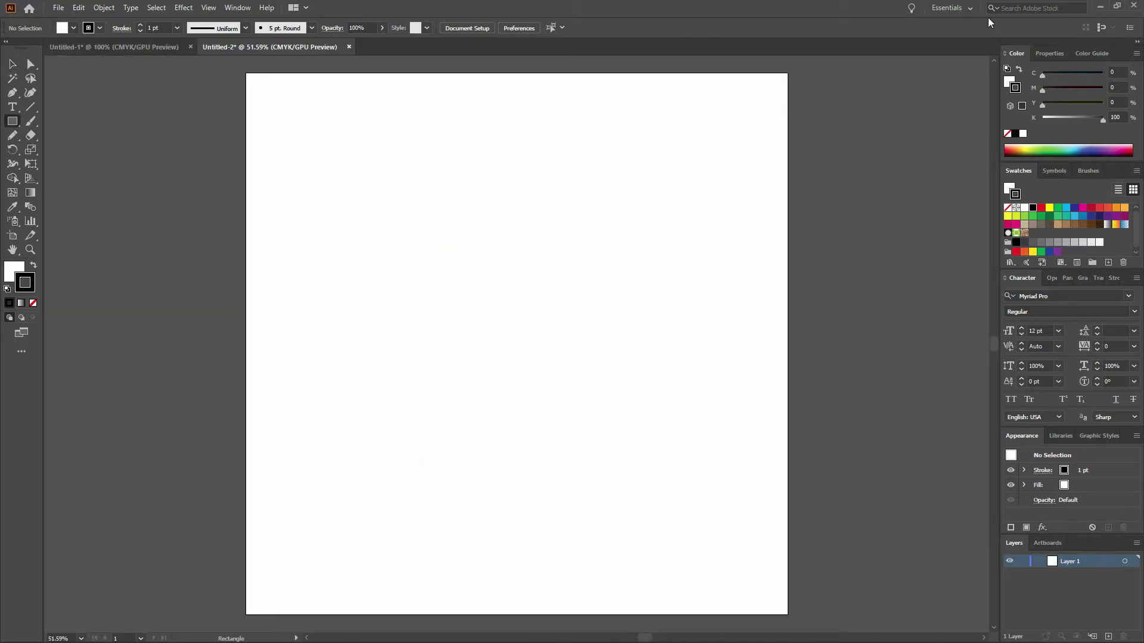
left_click(970, 7)
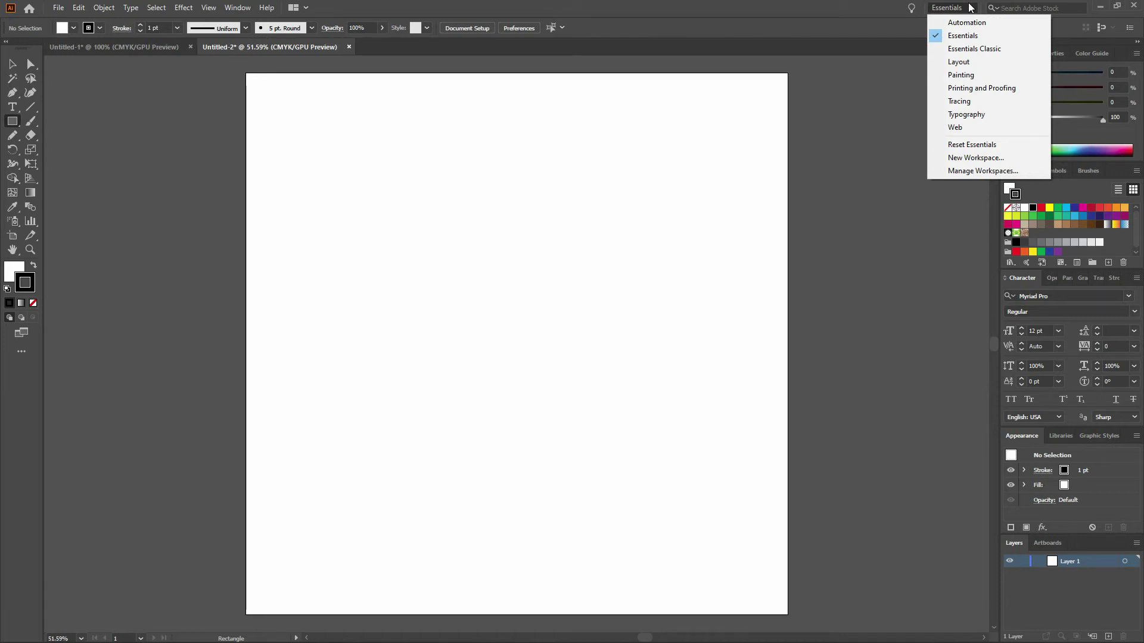
left_click(827, 11)
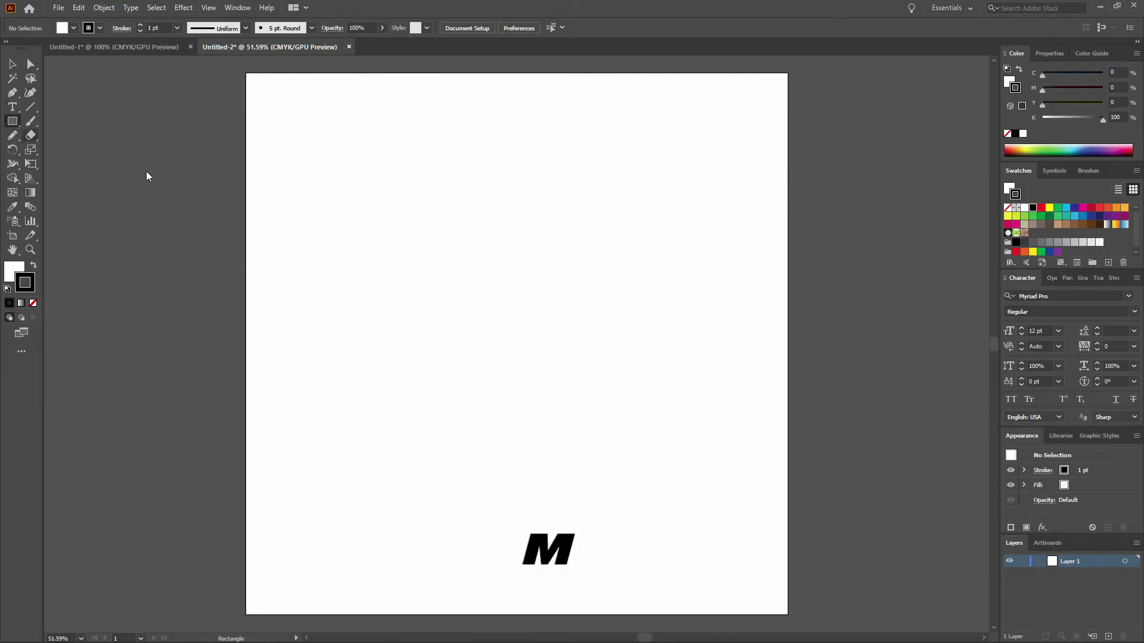
- Draw a 300 × 40 pt rectangle and cut-and-paste it to the artboard centre
left_click(517, 330)
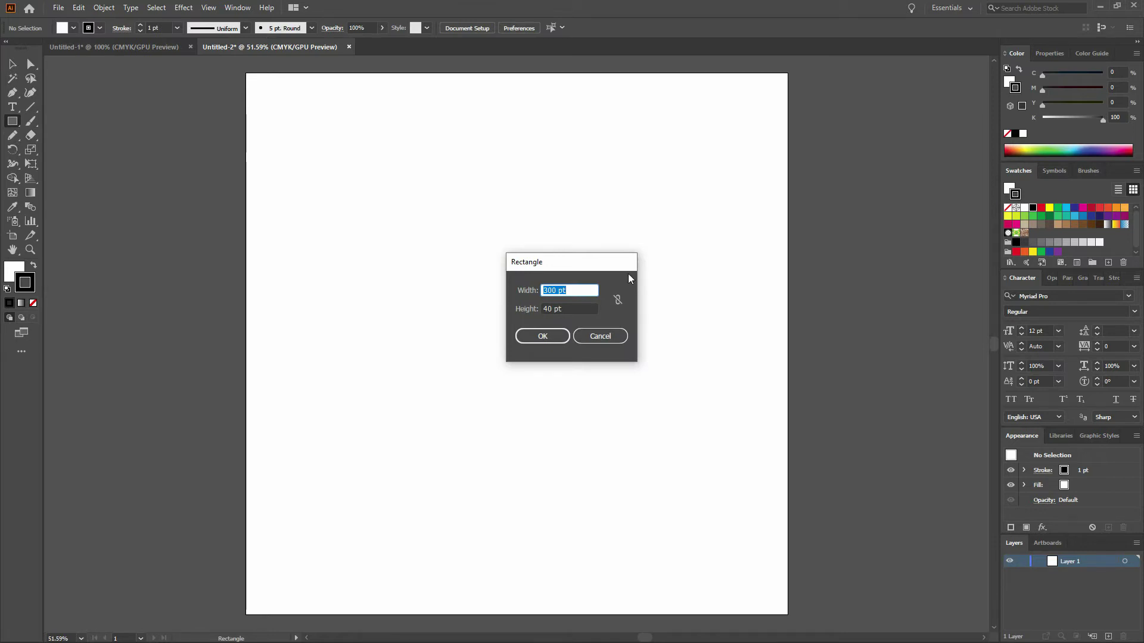
key("Return")
key("ctrl+x")
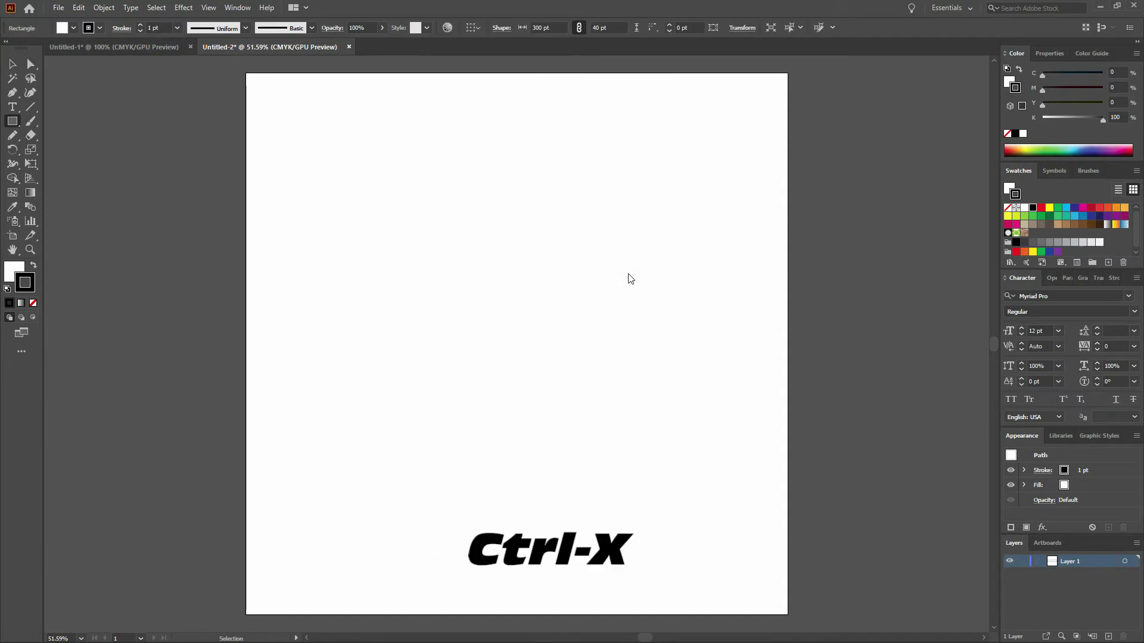
key("ctrl+v")
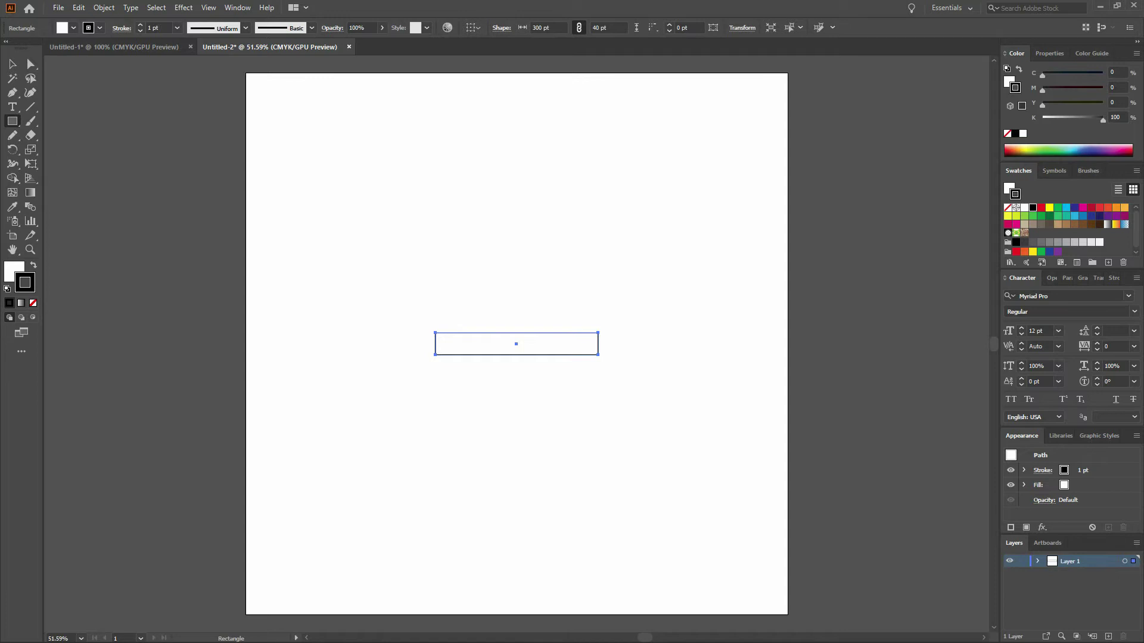
- Fill the rectangle with bright blue #0884C1
left_click(24, 273)
double_click(23, 271)
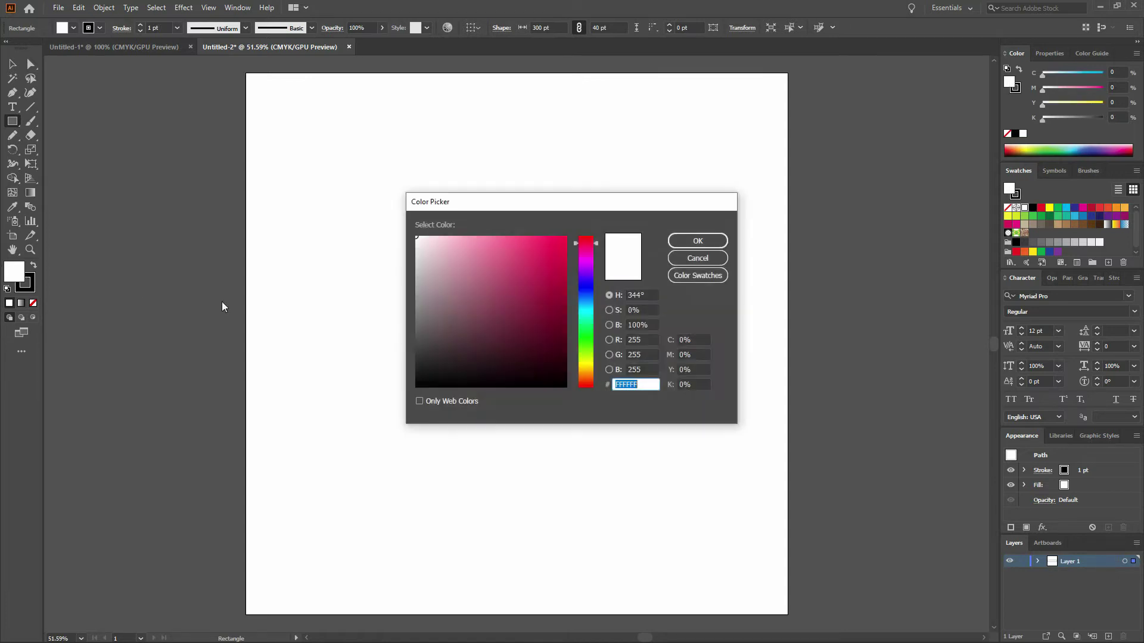
left_click(587, 305)
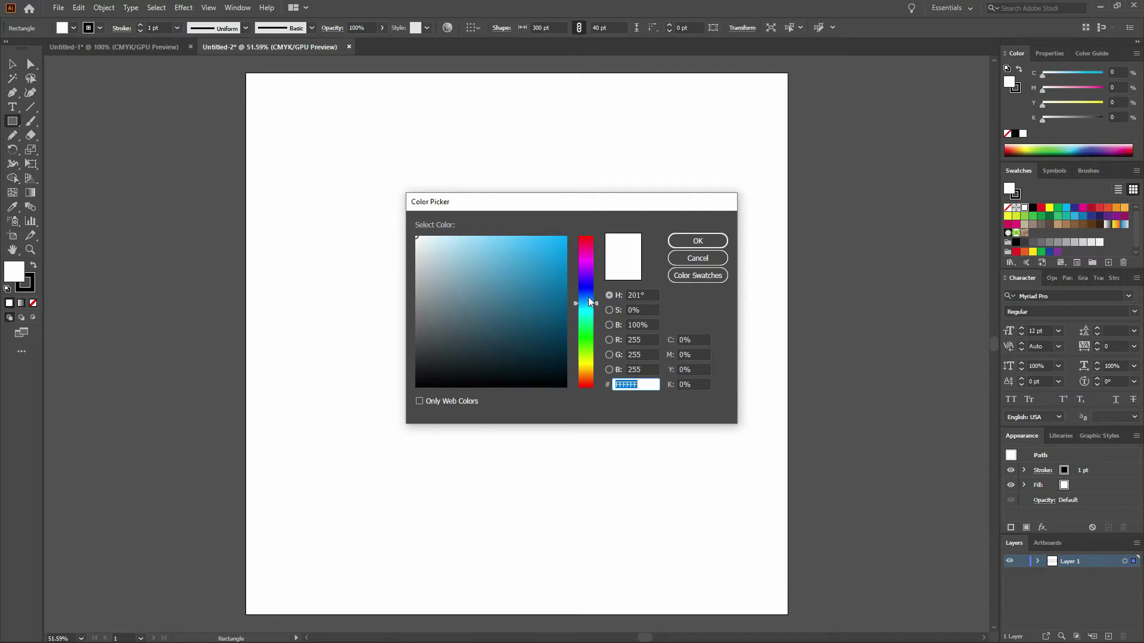
key("ctrl+v")
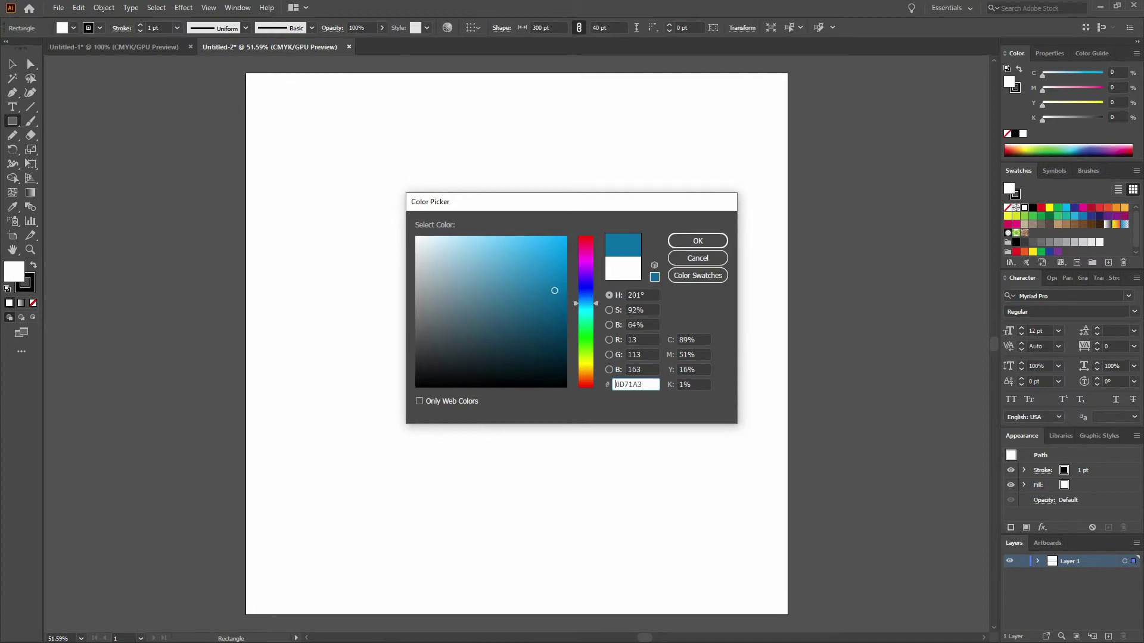
left_click(561, 273)
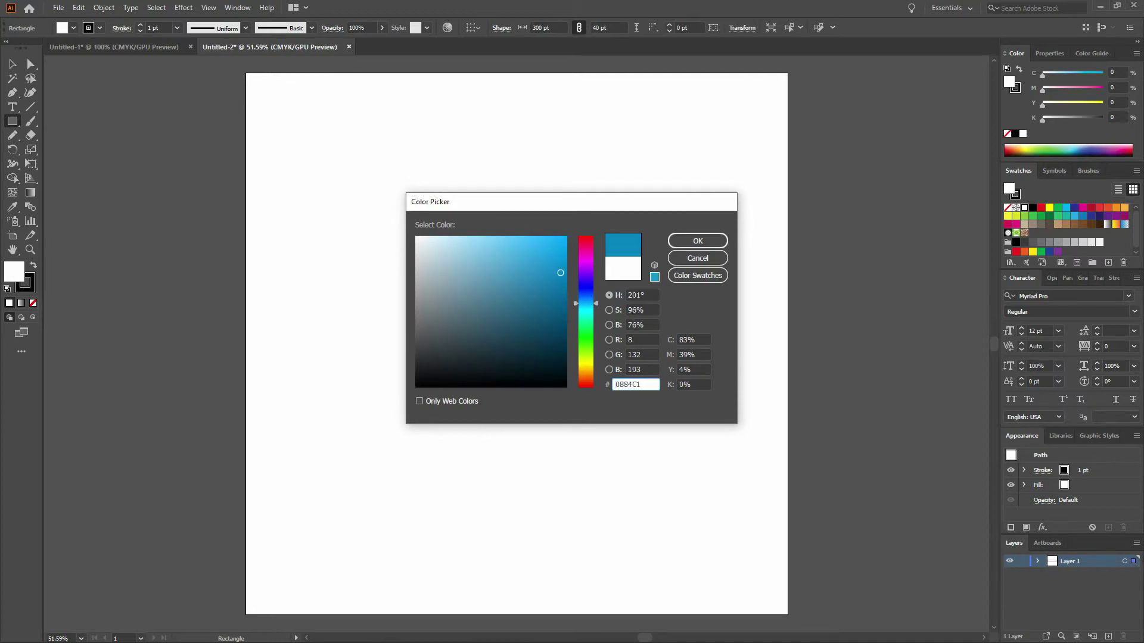
left_click(696, 242)
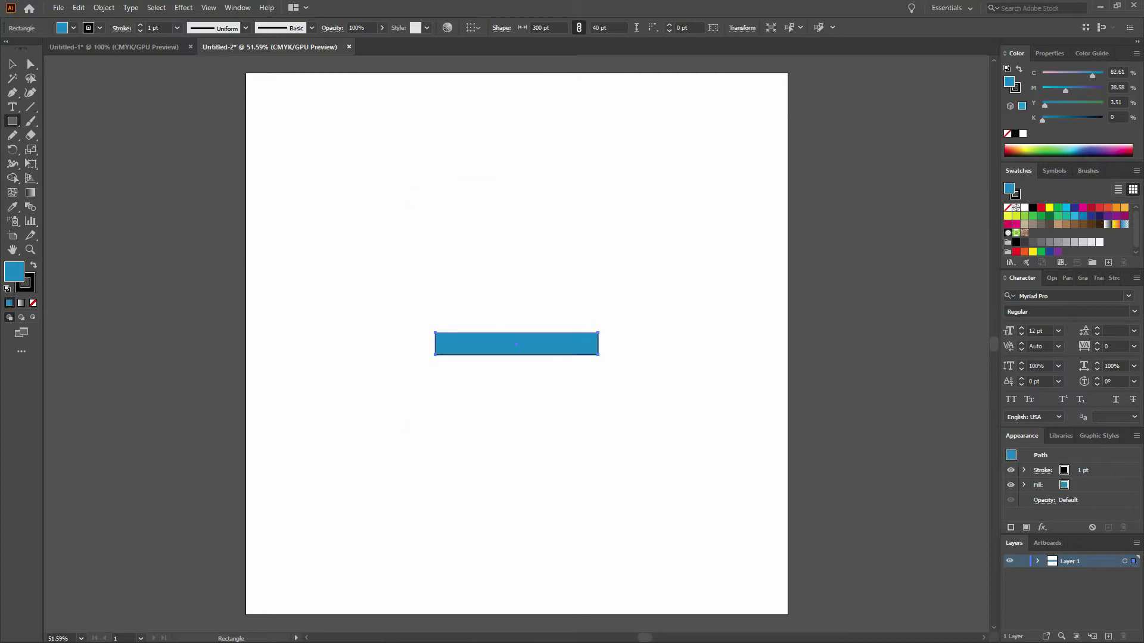
- Give the rectangle a 2 pt deep blue #0621C1 stroke
double_click(26, 283)
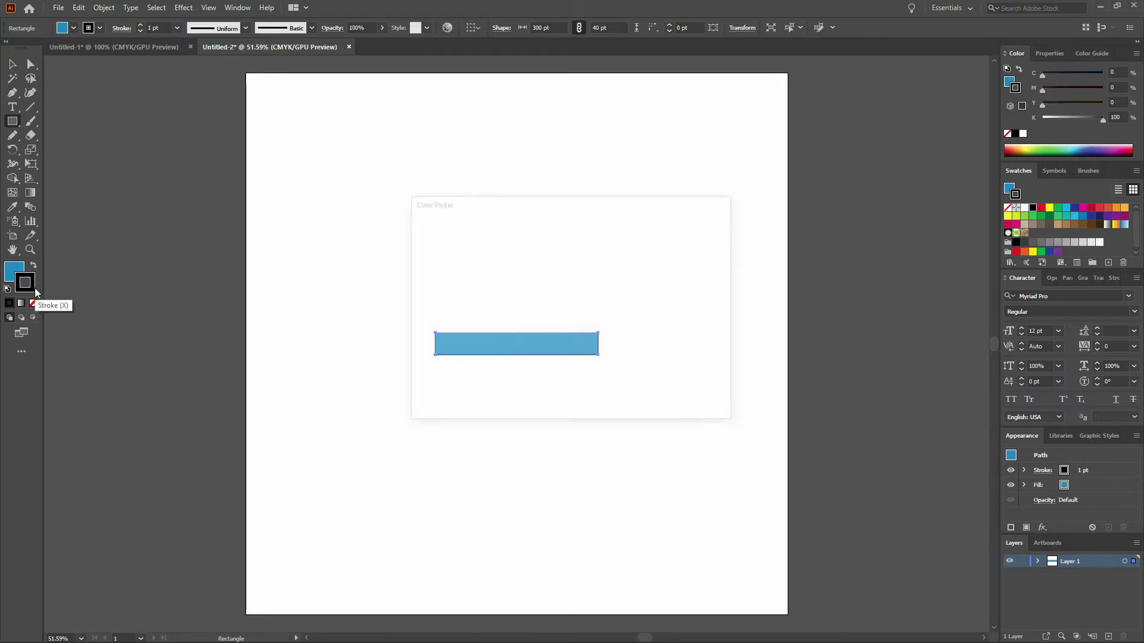
left_click(583, 286)
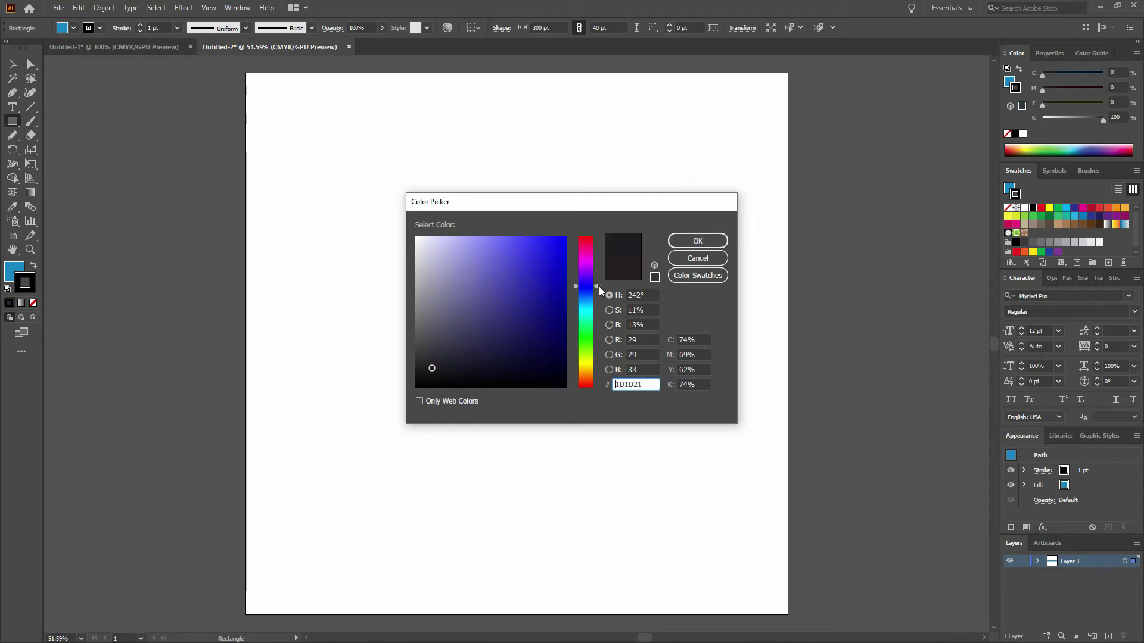
left_click(592, 290)
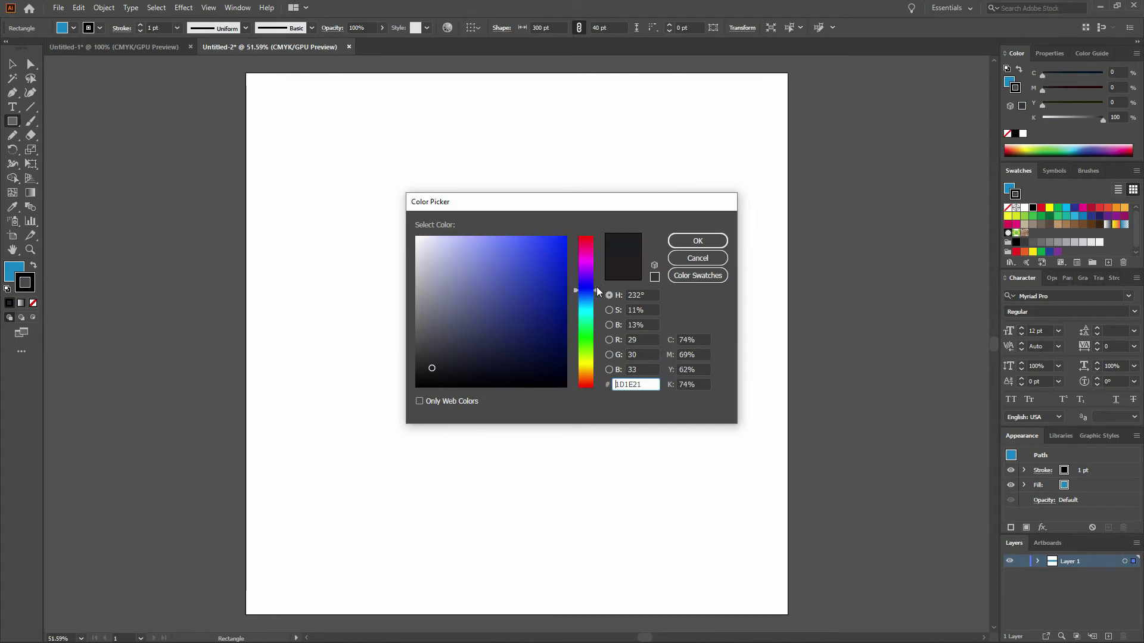
left_click(562, 273)
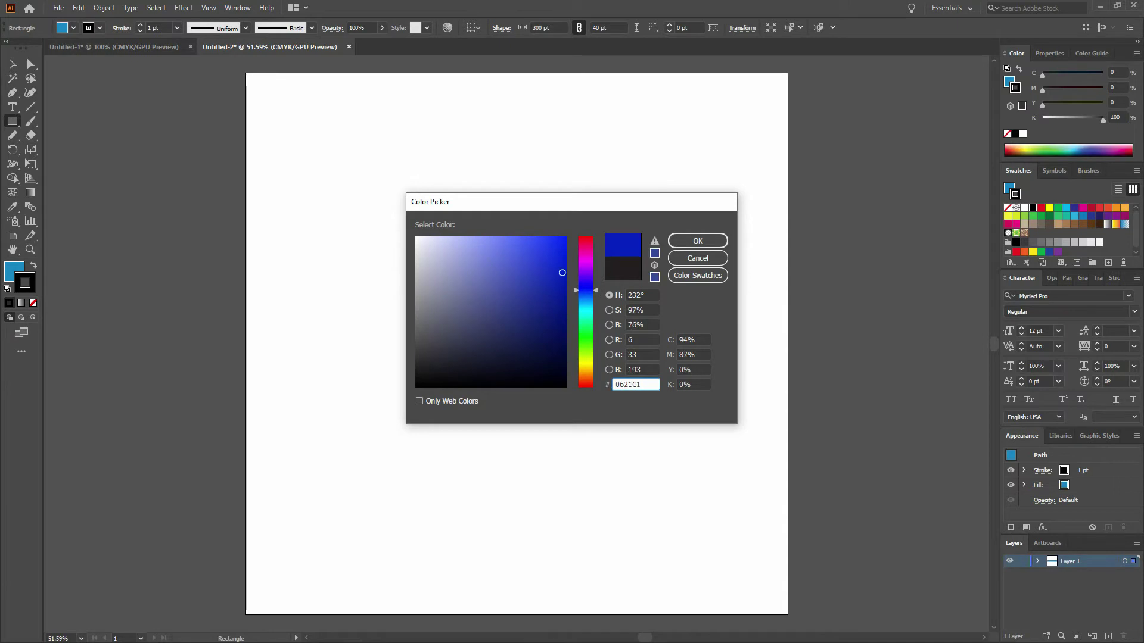
left_click(697, 240)
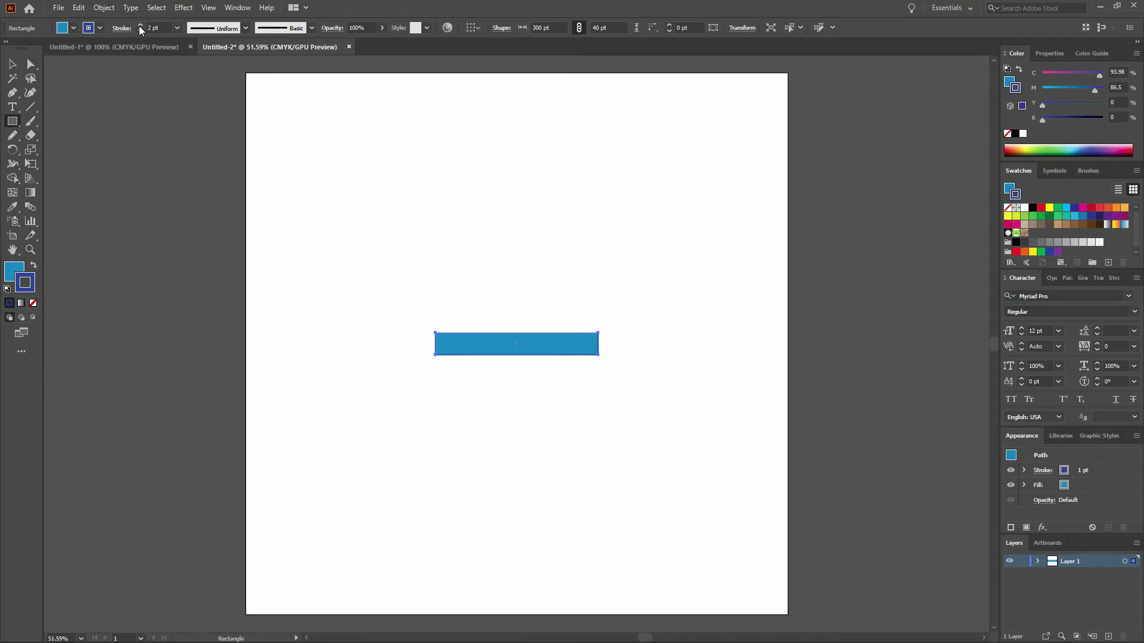
left_click(140, 25)
key("v")
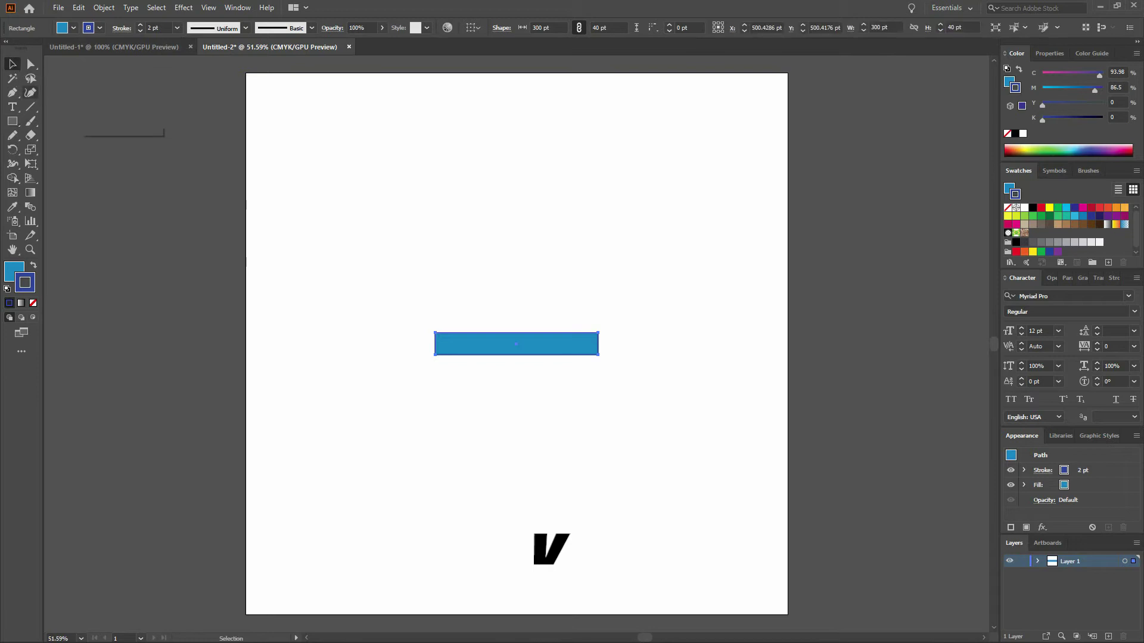
- Paste two copies of the bar behind it, shifting each down to form three stacked bars
key("ctrl+shift+a")
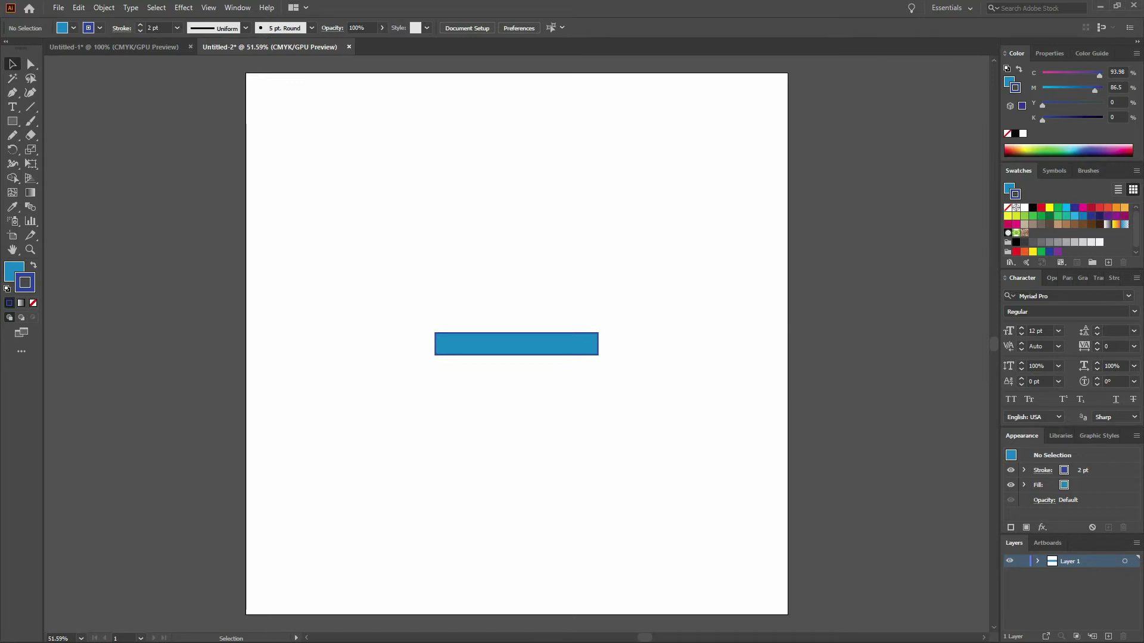
left_click(525, 343)
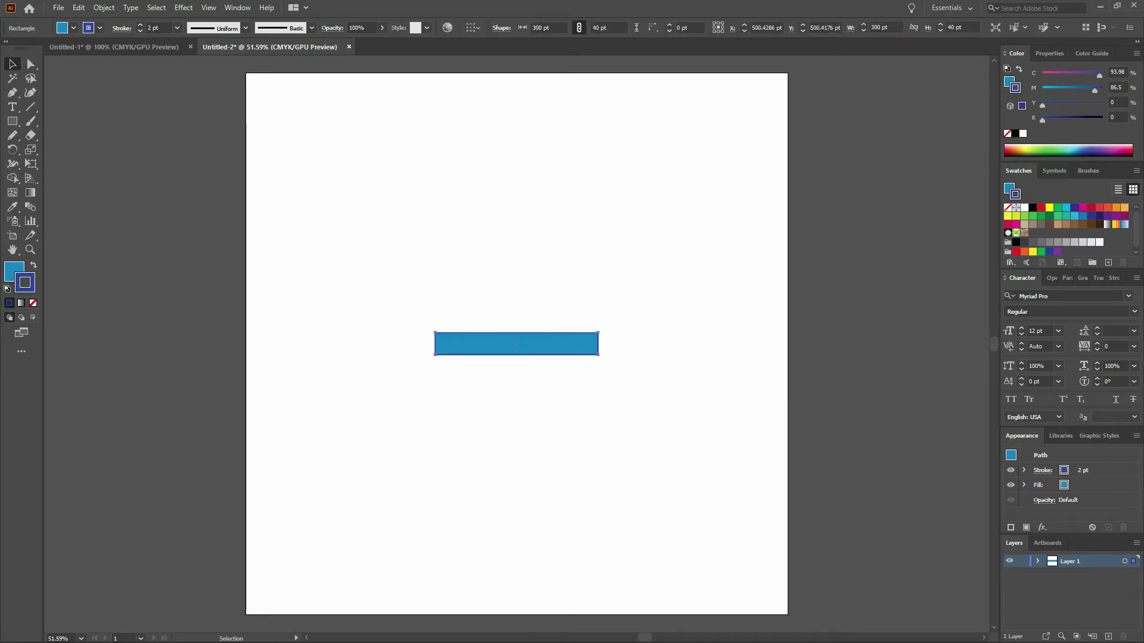
key("ctrl+c")
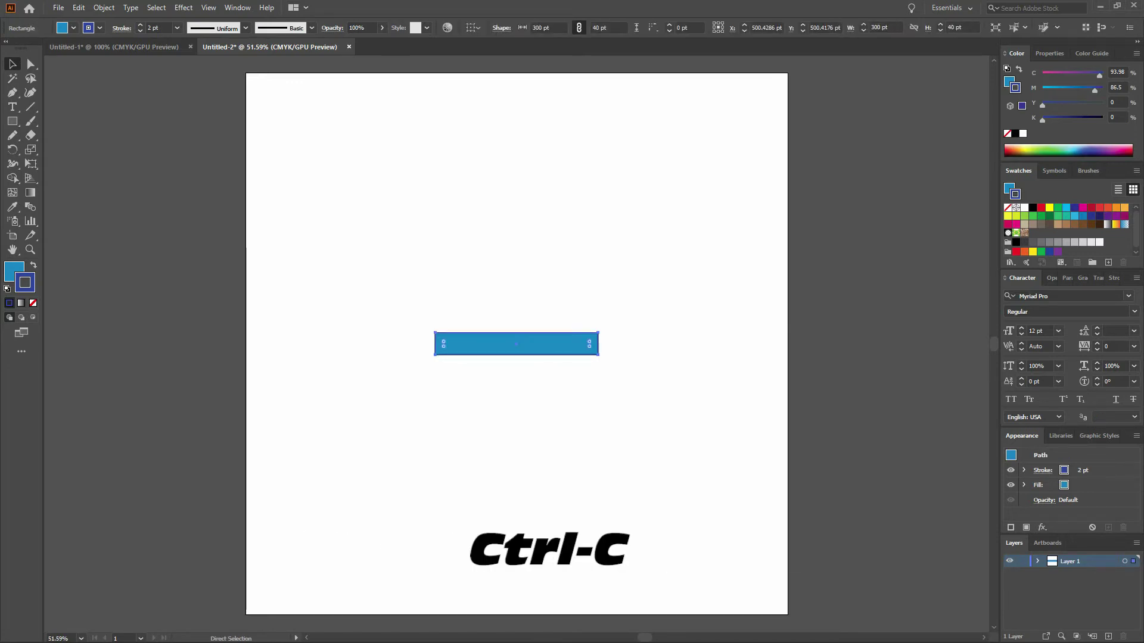
key("ctrl+b")
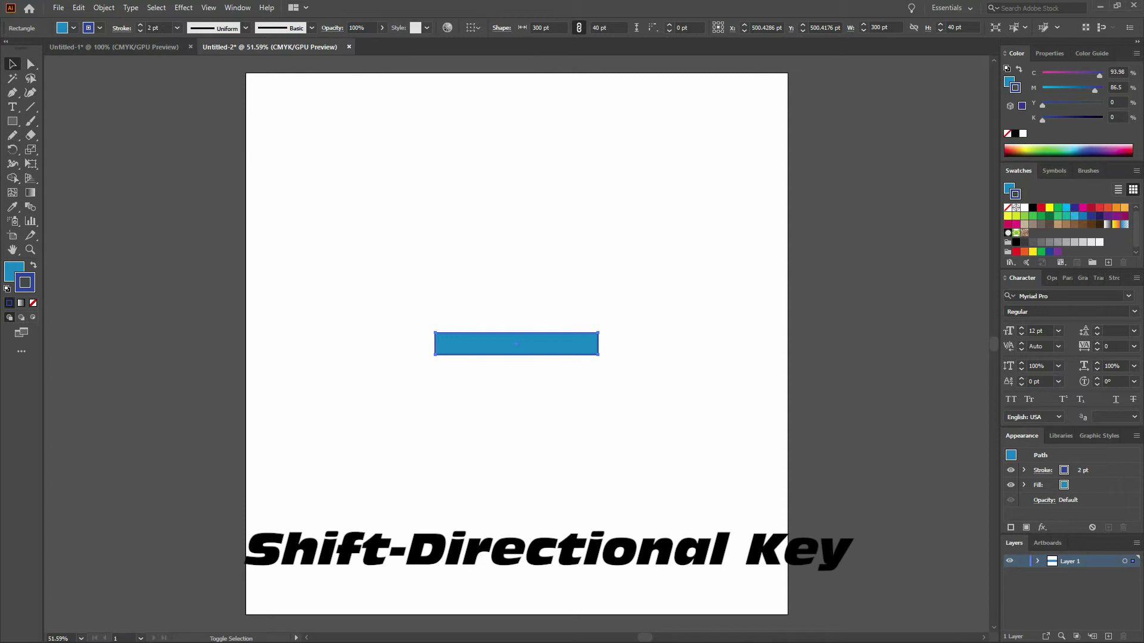
key("shift+Down")
key("shift+Down")
key("shift+Down")
key("shift+Down")
key("shift+Down")
key("shift+Down")
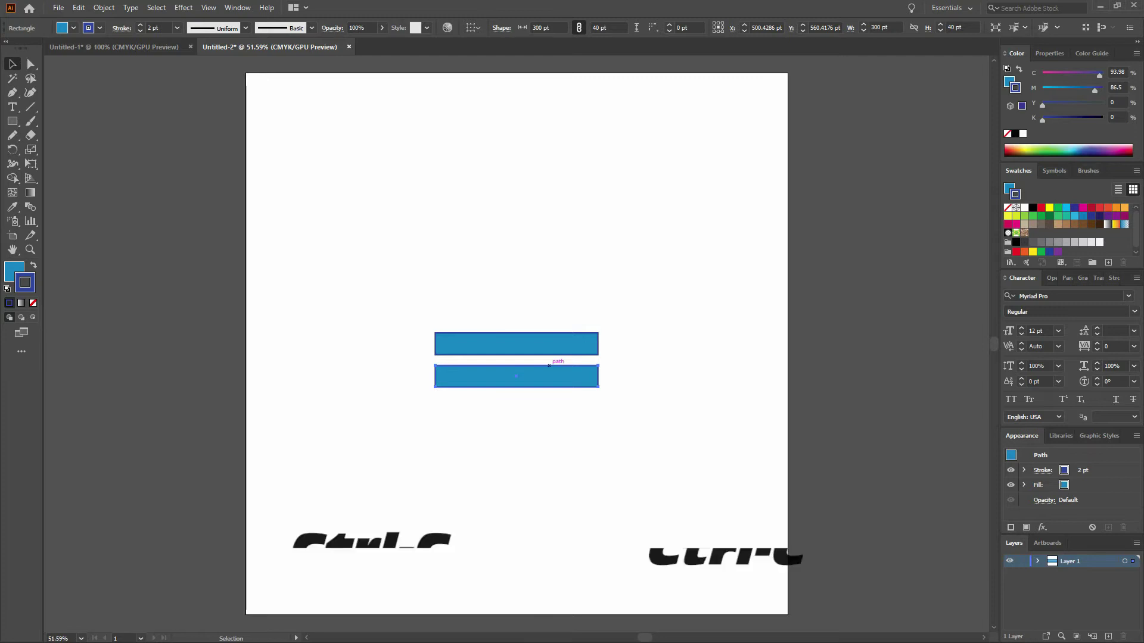
key("ctrl+c")
key("ctrl+b")
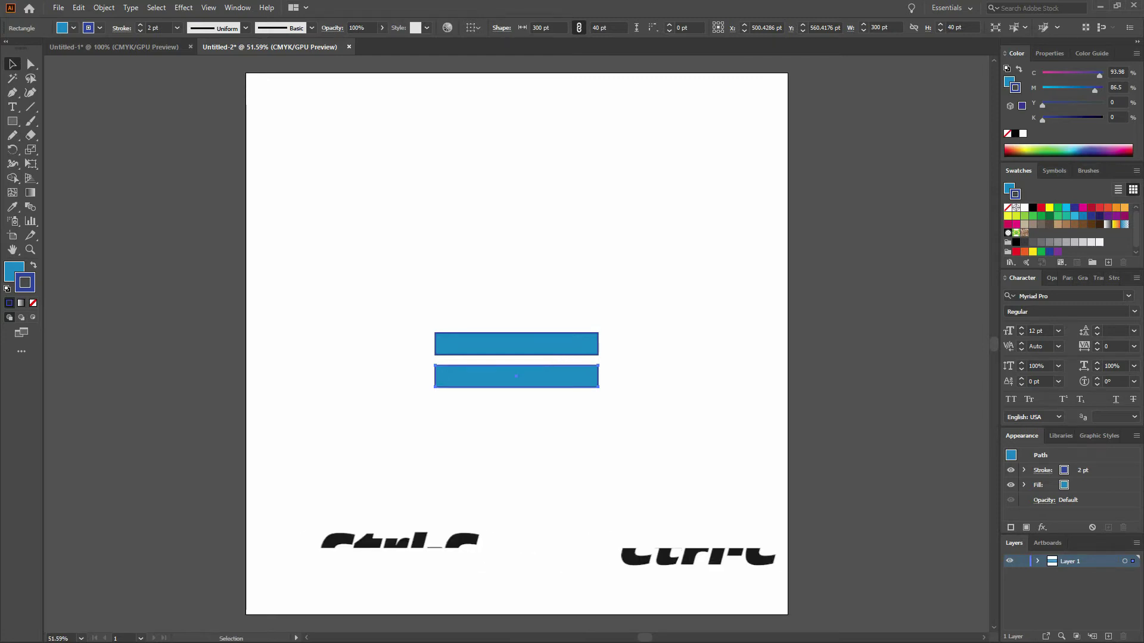
key("shift+Down")
key("shift+Down")
key("shift+Down")
key("shift+Down")
key("shift+Down")
key("shift+Down")
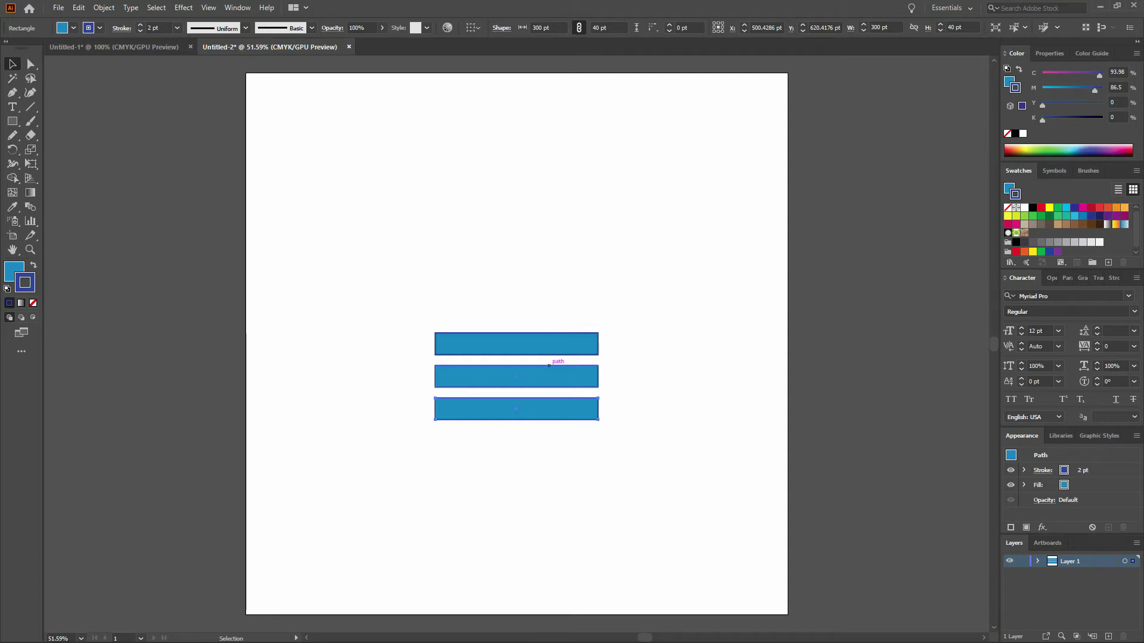
key("ctrl+shift+a")
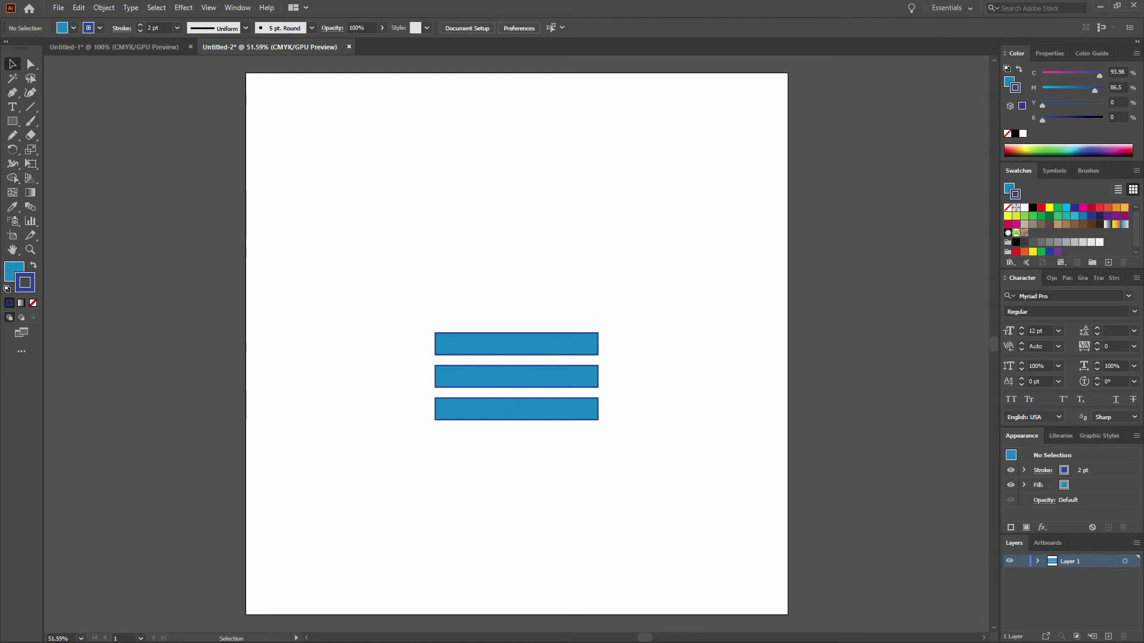
- Shorten the two lower bars from their right ends to 170 pt wide
key("a")
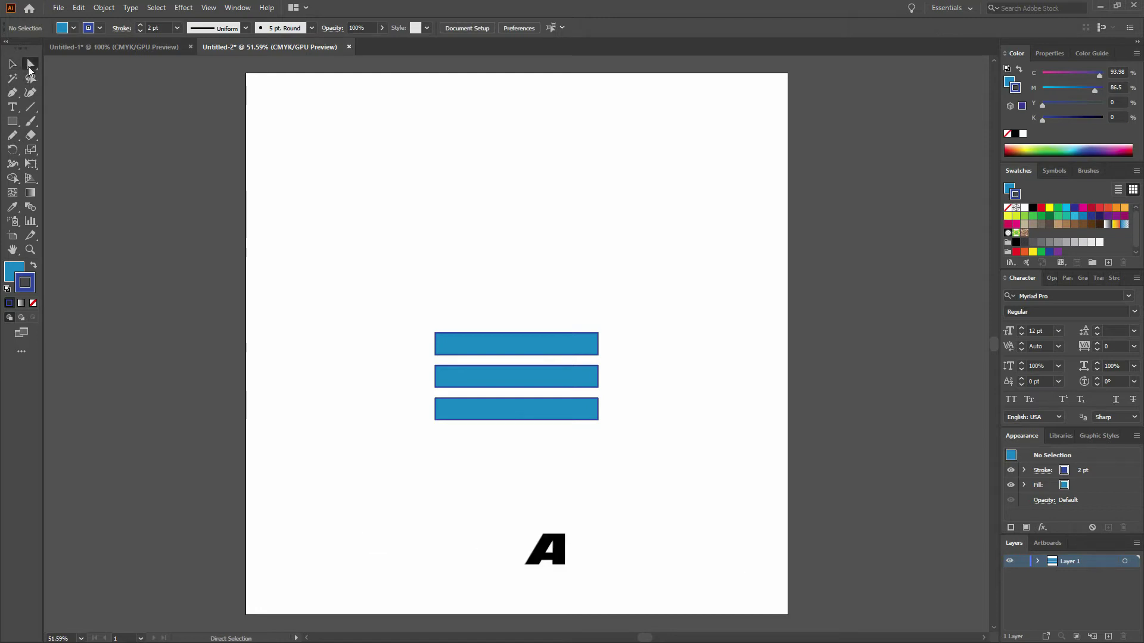
left_click_drag(636, 365, 589, 434)
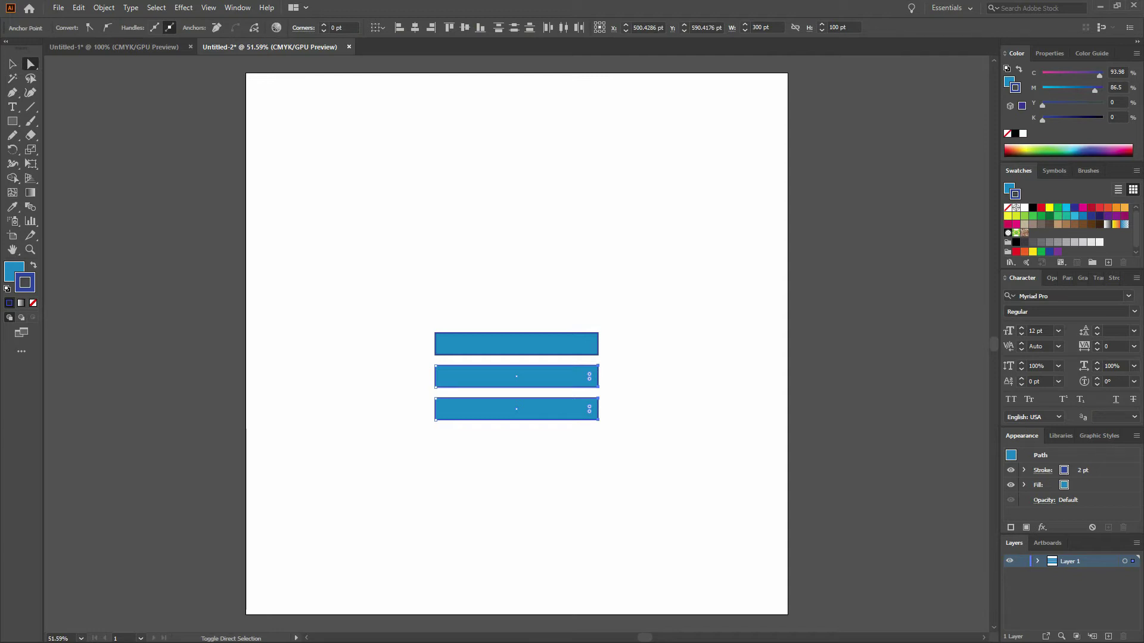
key("shift+Left")
key("shift+Left")
key("shift+Left")
key("shift+Left")
key("shift+Left")
key("shift+Left")
key("shift+Left")
key("shift+Left")
key("shift+Left")
key("shift+Left")
key("shift+Left")
key("shift+Left")
key("shift+Left")
key("shift+Left")
key("shift+Left")
key("shift+Left")
key("shift+Left")
key("shift+Left")
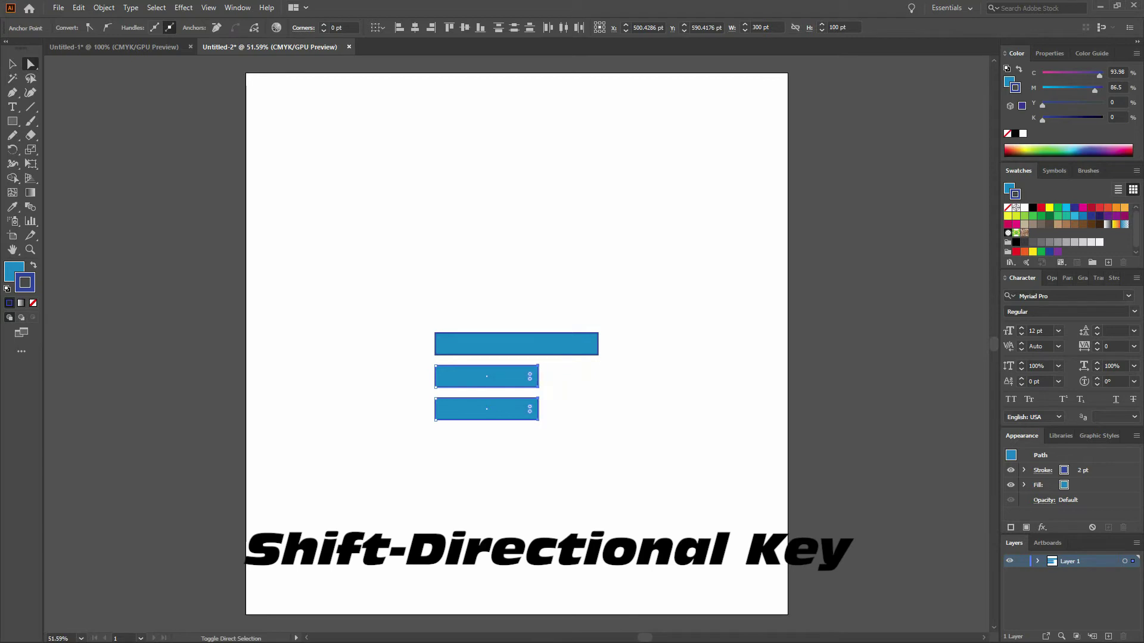
key("shift+Left")
key("shift+Left")
key("shift+Left")
key("shift+Left")
key("shift+Left")
key("shift+Left")
key("shift+Left")
key("shift+Left")
key("shift+Left")
key("shift+Left")
key("shift+Left")
key("shift+Left")
key("shift+Left")
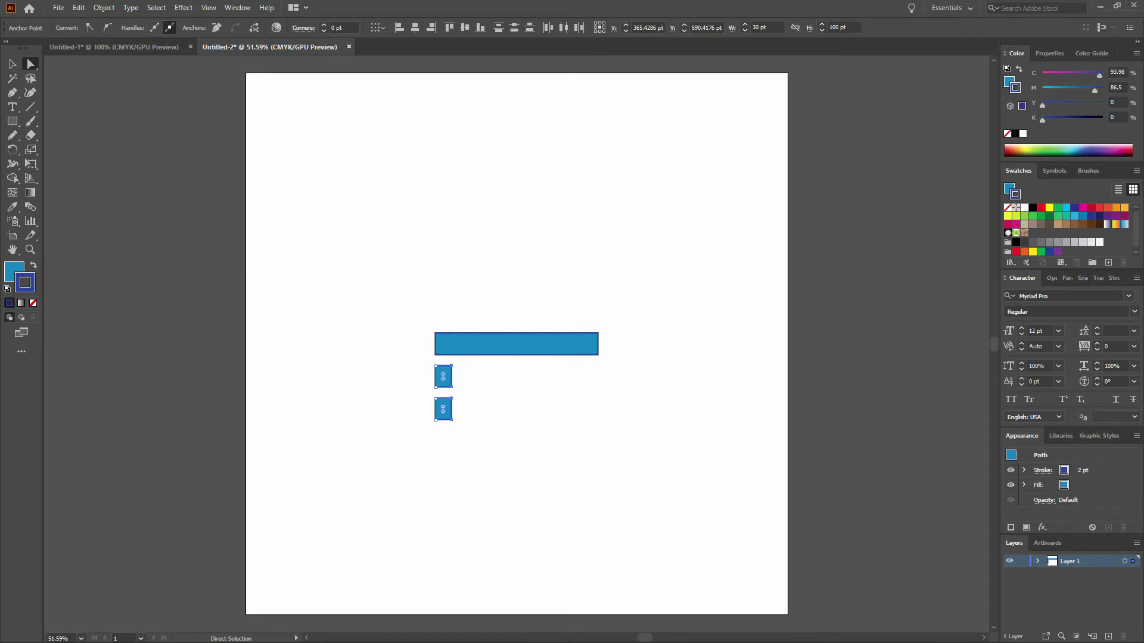
- Extend the lowest bar 30 pt to the left
key("ctrl+shift+a")
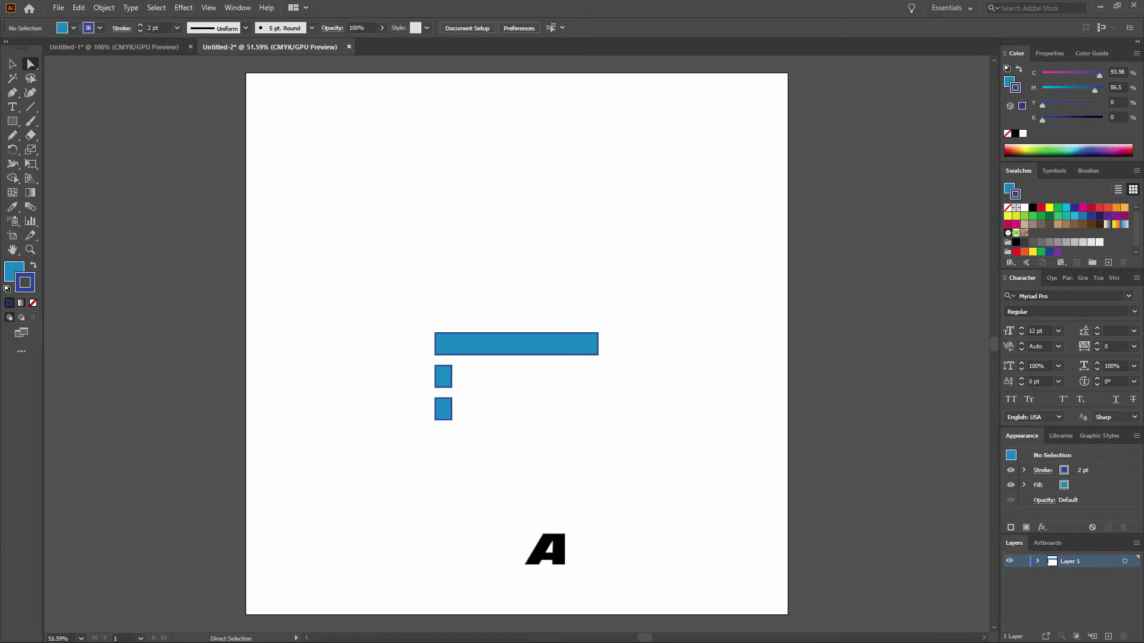
left_click_drag(420, 393, 442, 439)
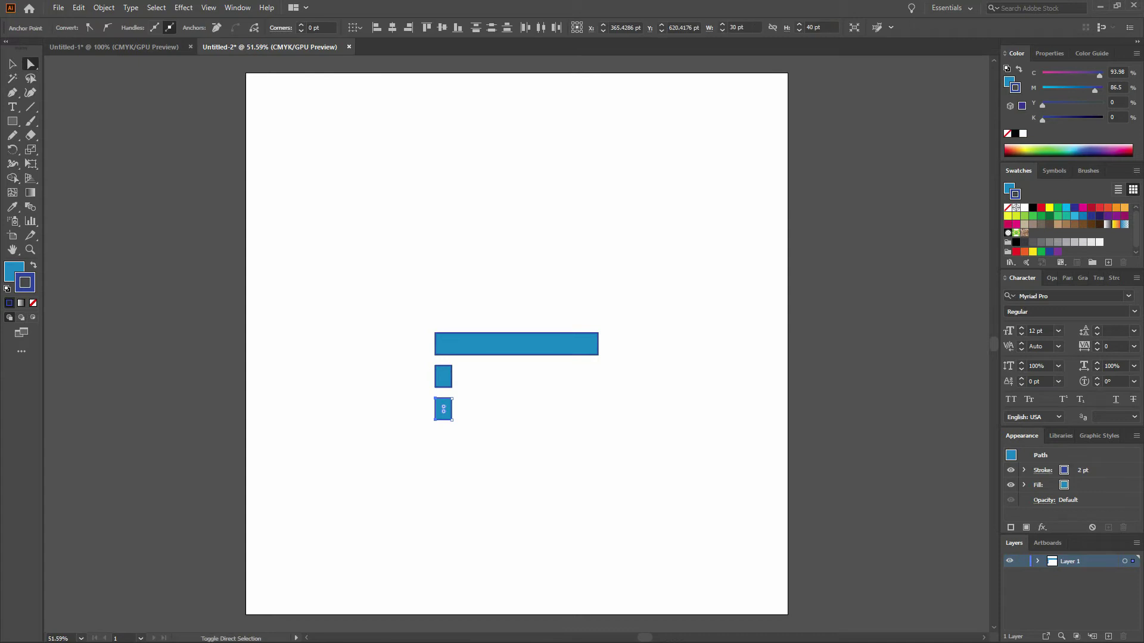
key("shift+Left")
key("shift+Left")
key("shift+Left")
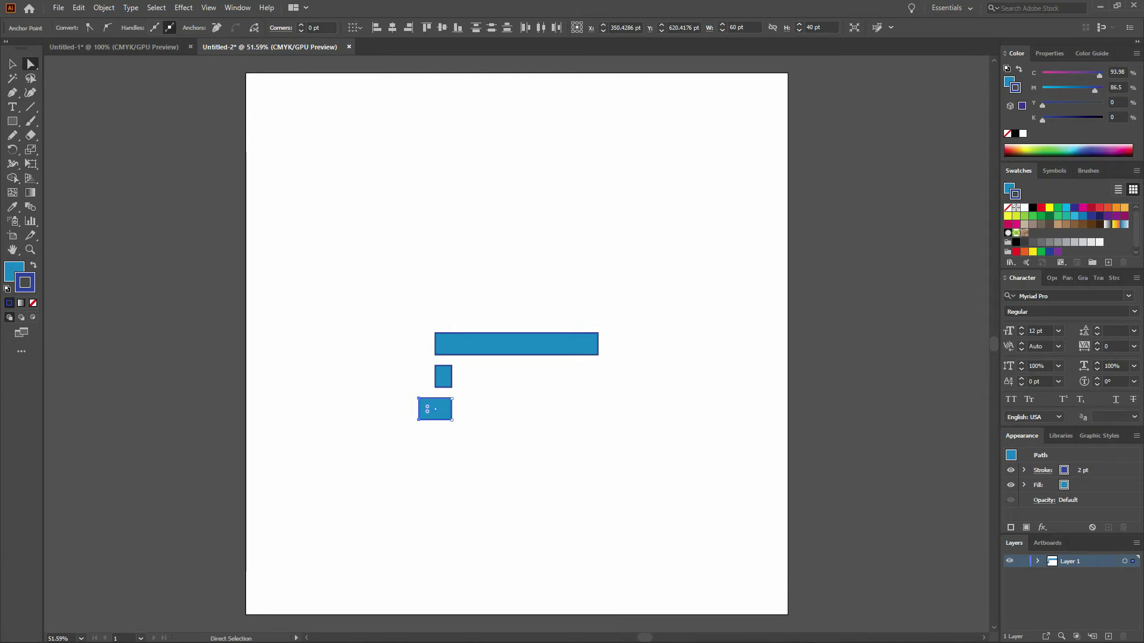
key("ctrl+shift+a")
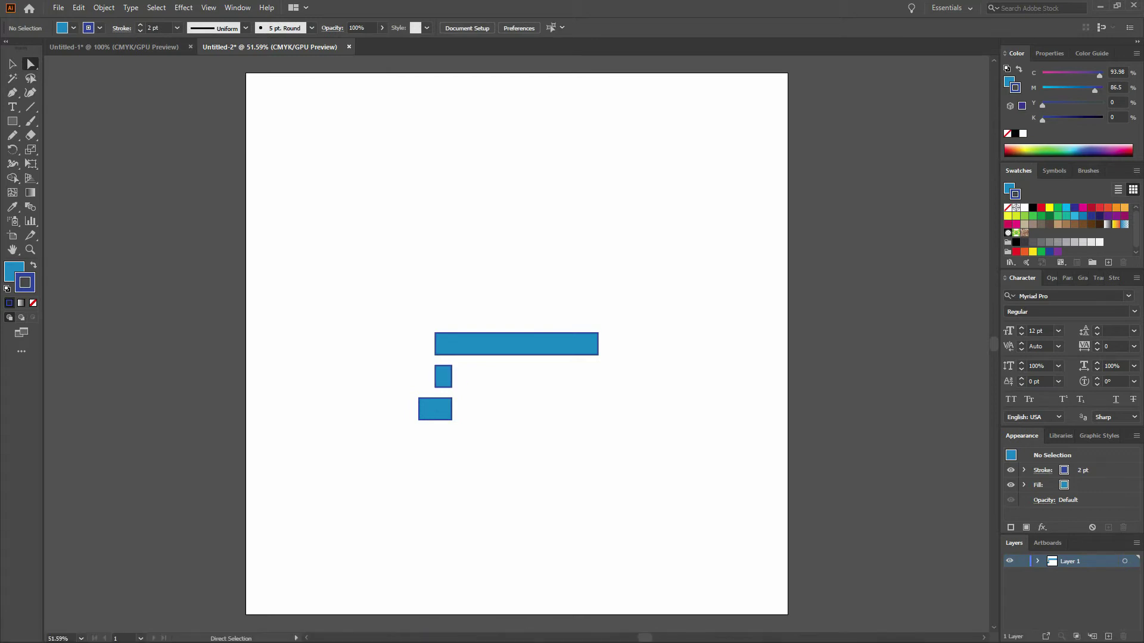
- Raise the middle bar's left anchors to slant it, then view the TYPE LOGO reference
left_click_drag(414, 362, 440, 393)
key("ctrl")
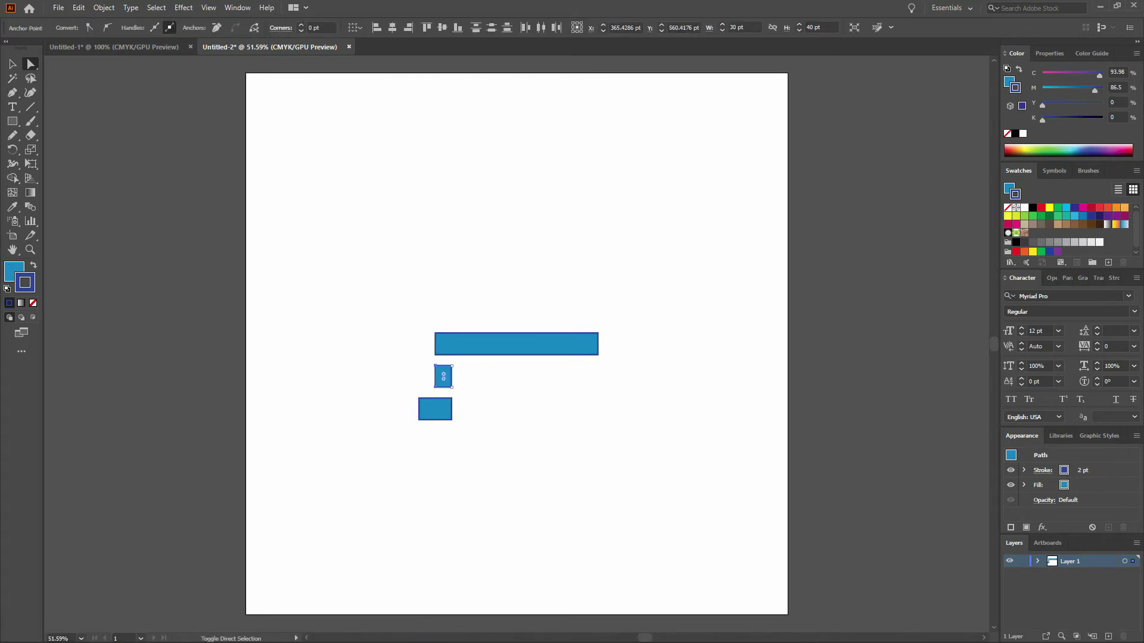
key("shift+Up")
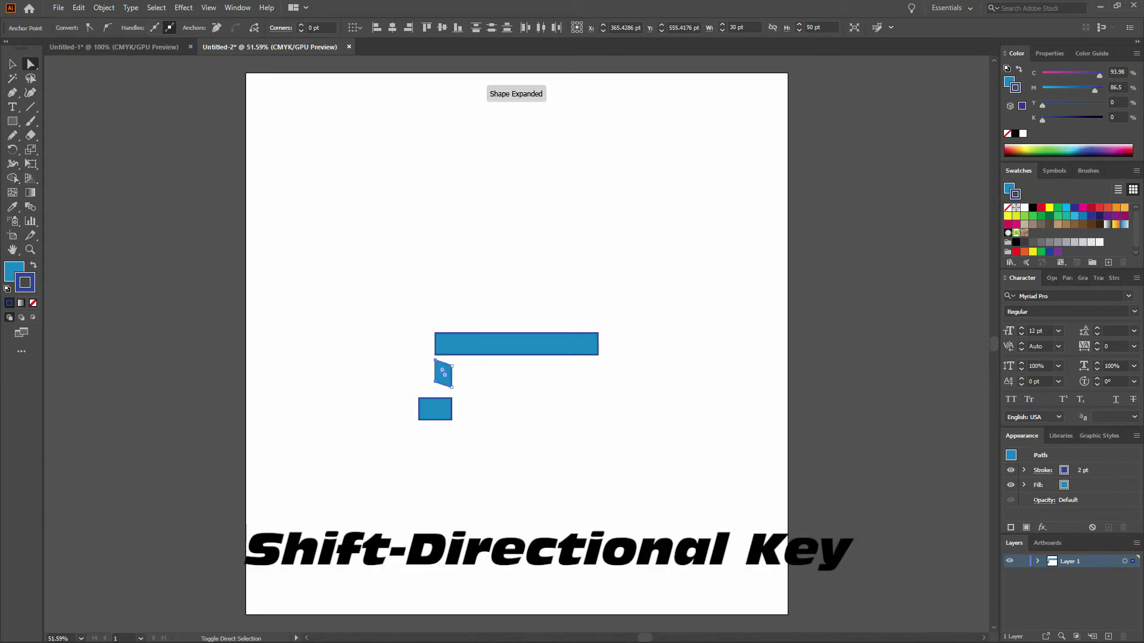
key("ctrl+shift+a")
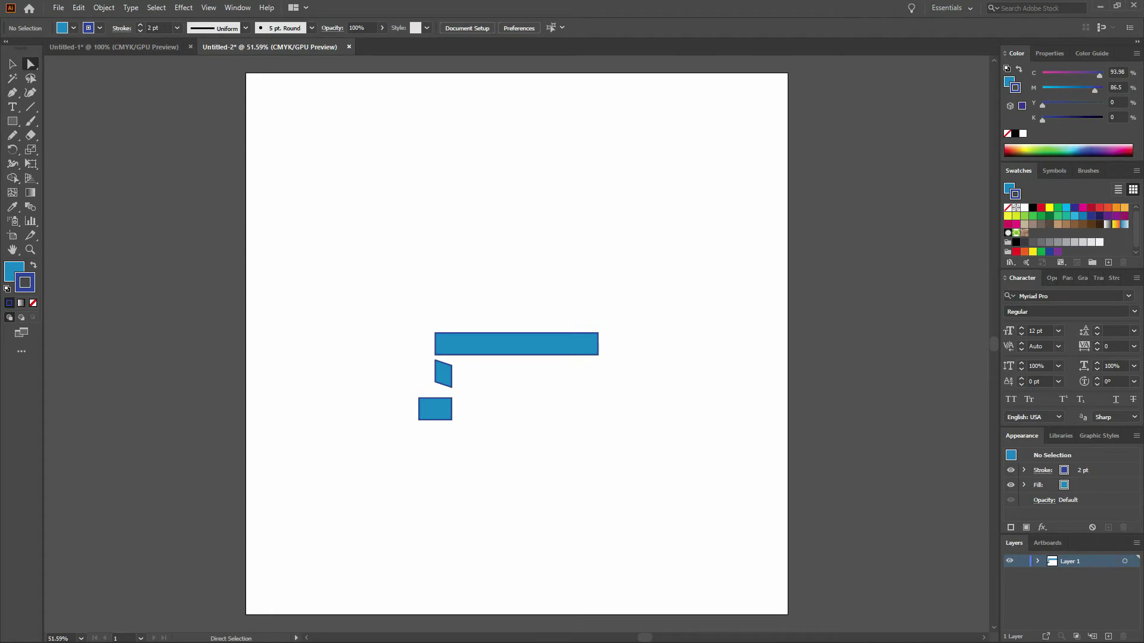
left_click(131, 45)
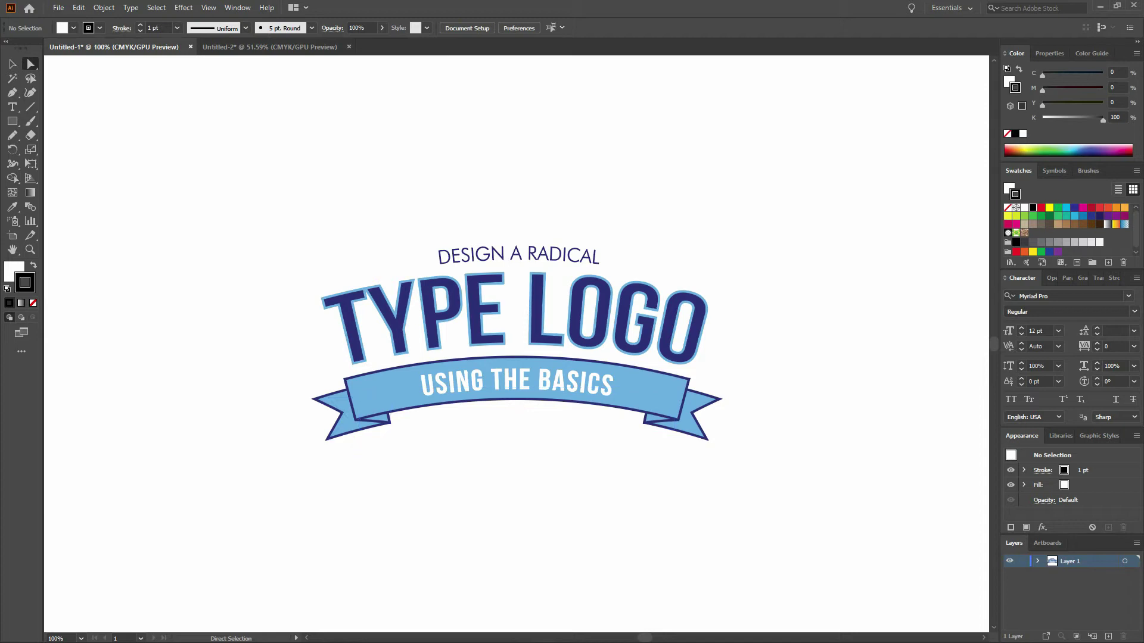
- Notch the lowest bar's left end by adding a mid-edge anchor and pushing it inward
left_click(273, 47)
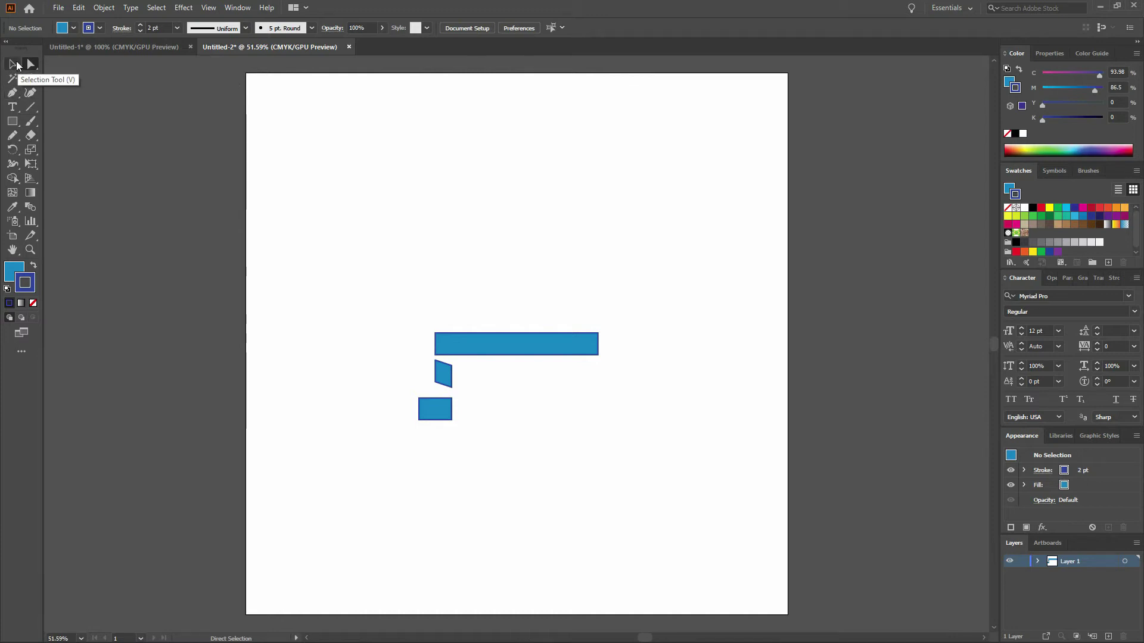
left_click(12, 66)
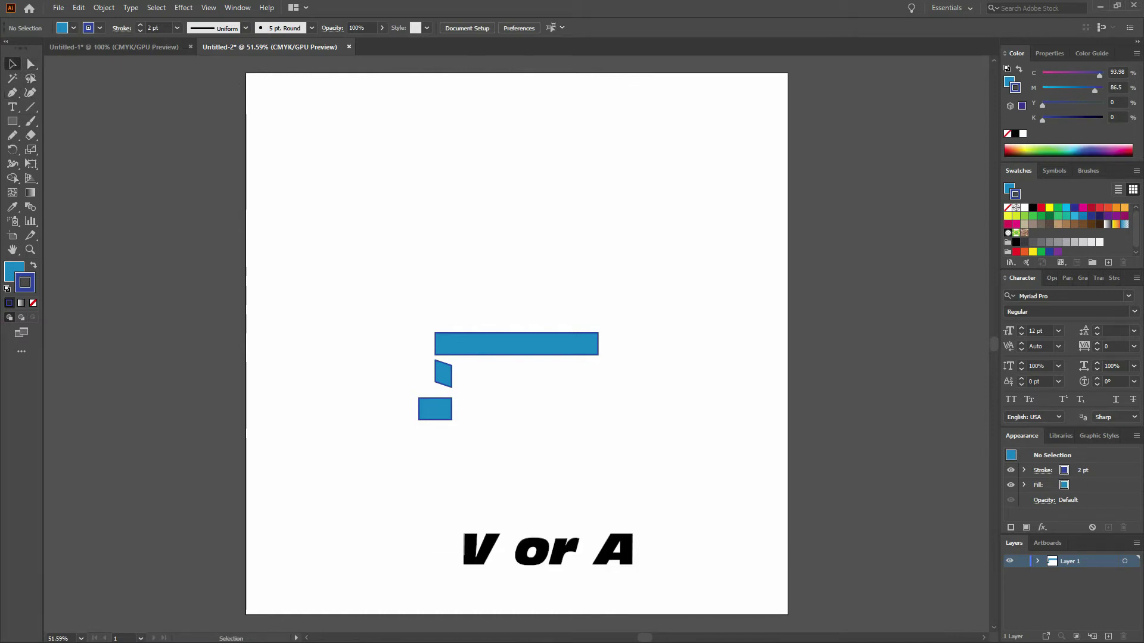
left_click(445, 408)
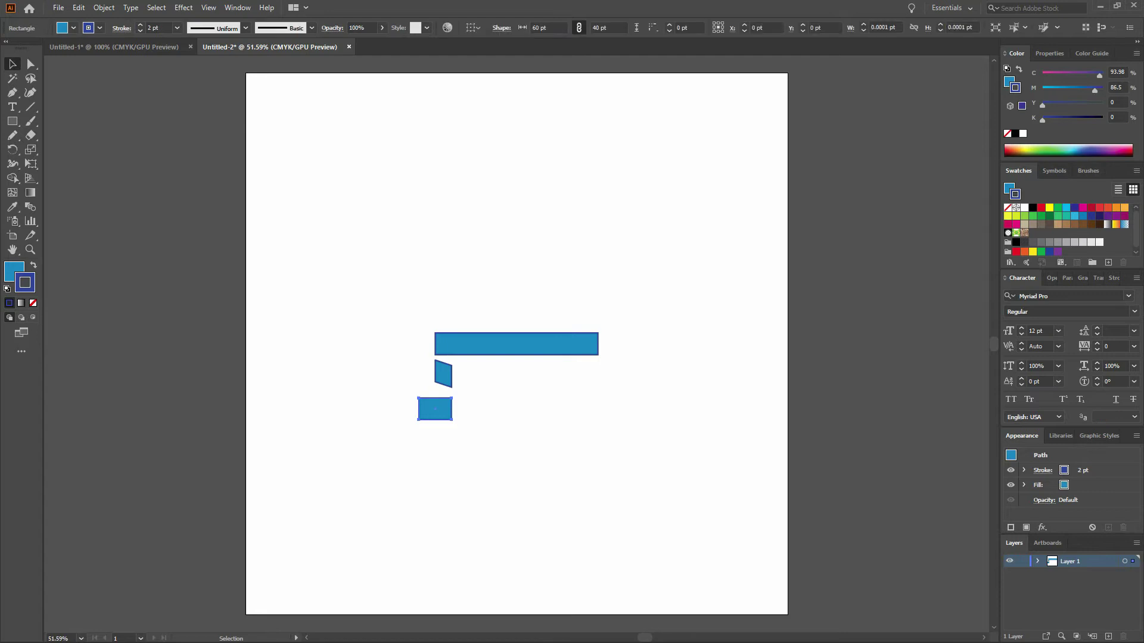
left_click(13, 93)
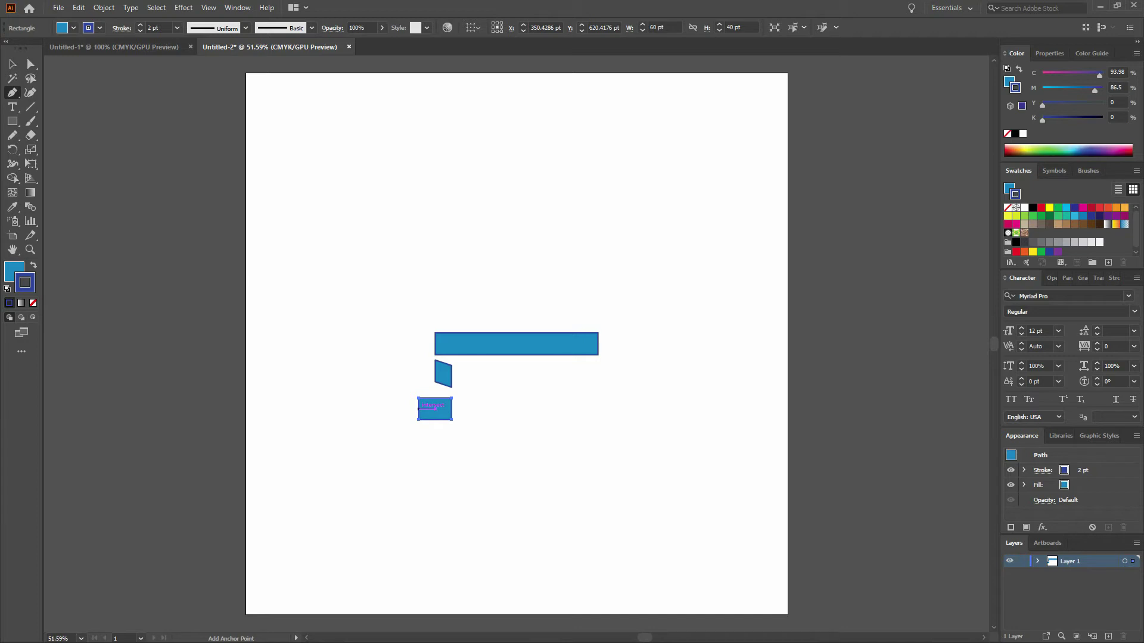
left_click(418, 409)
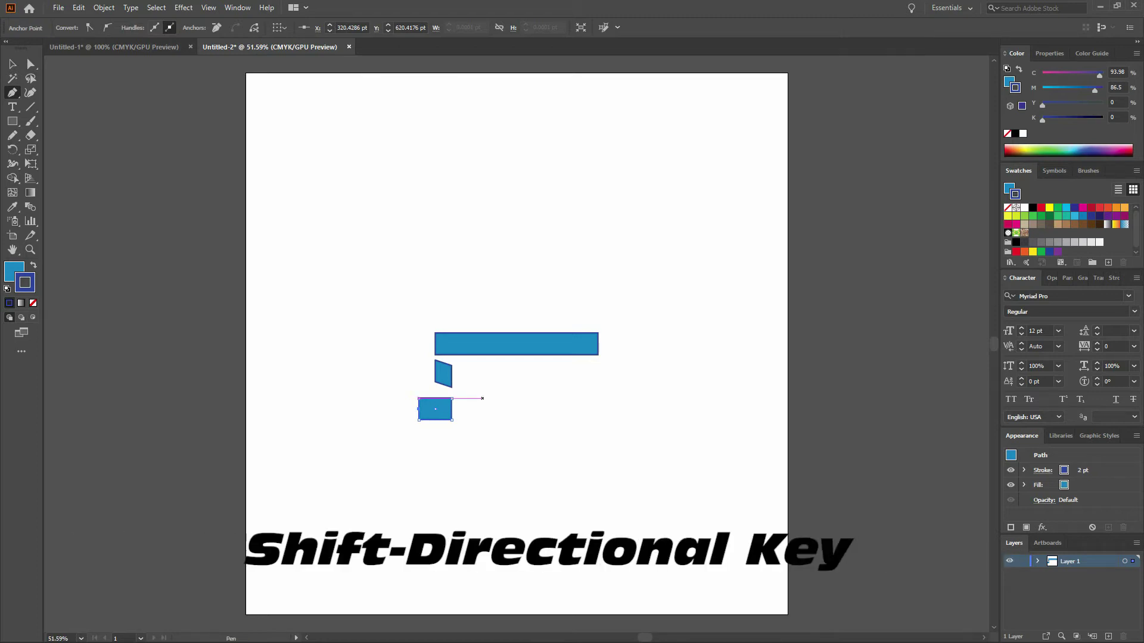
key("shift+Right")
key("shift+Right")
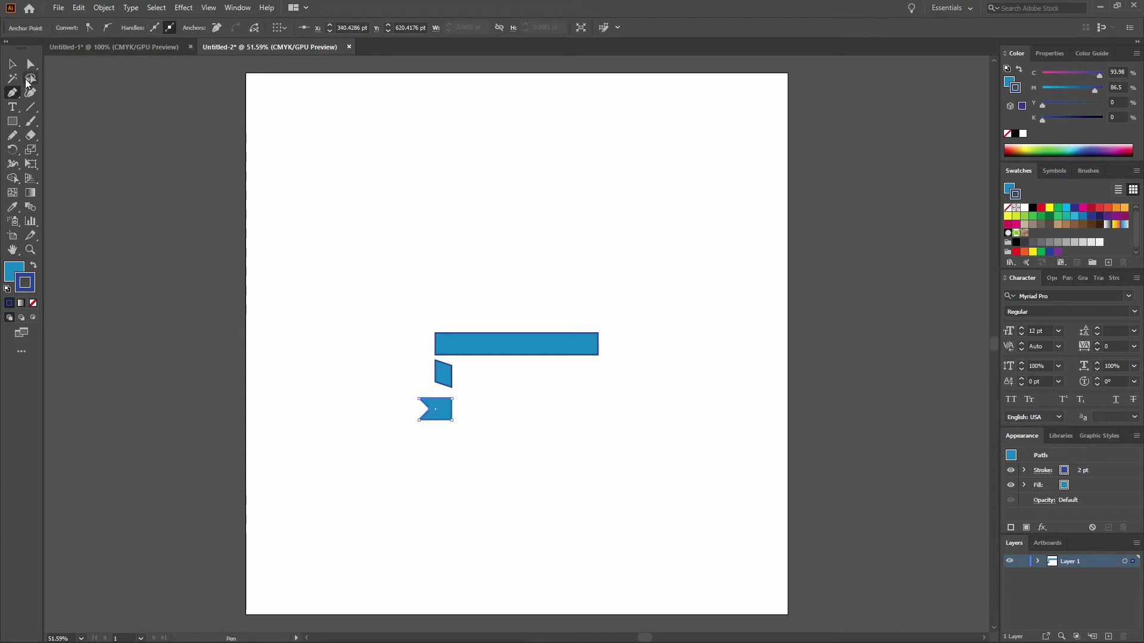
left_click(13, 64)
key("ctrl+shift+a")
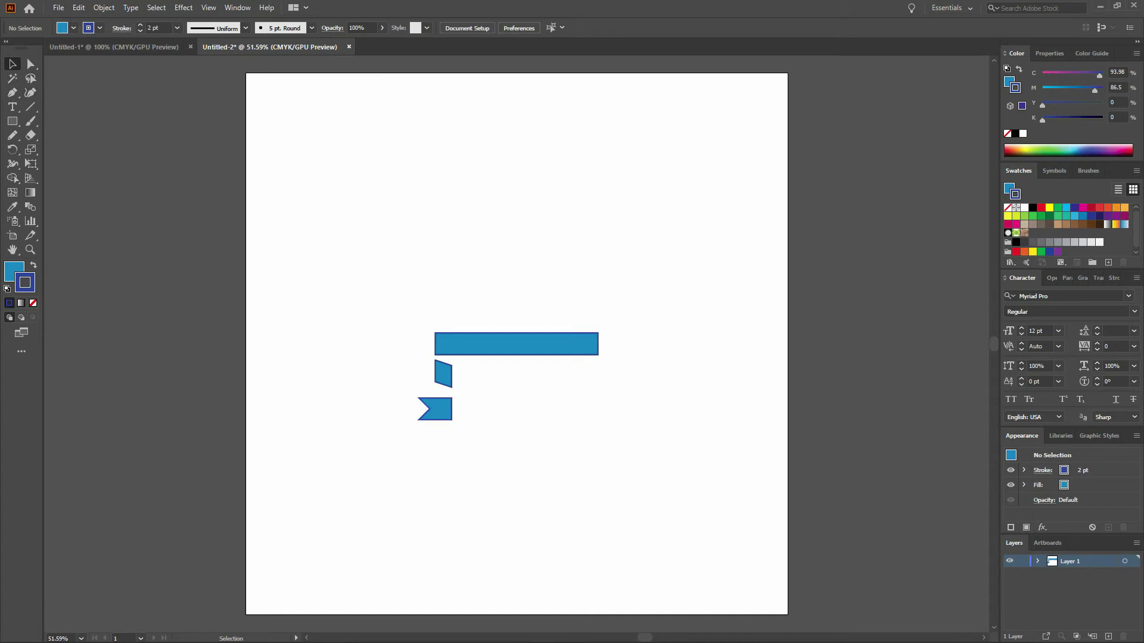
left_click(146, 47)
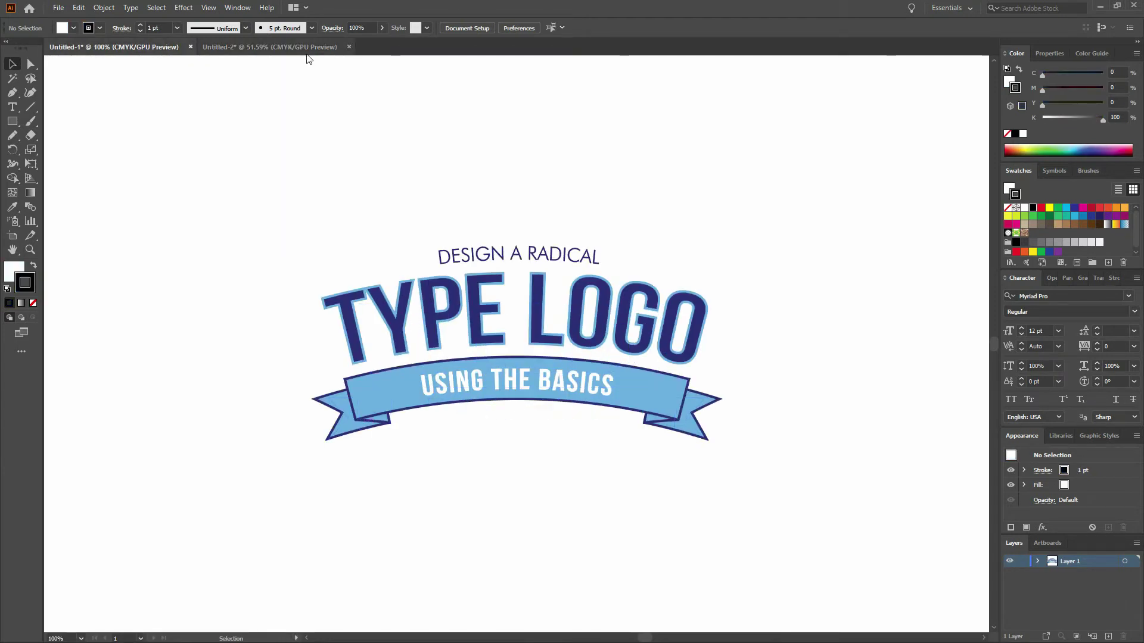
- Move the slanted piece down onto the notched tail, then select both pieces together
left_click(306, 47)
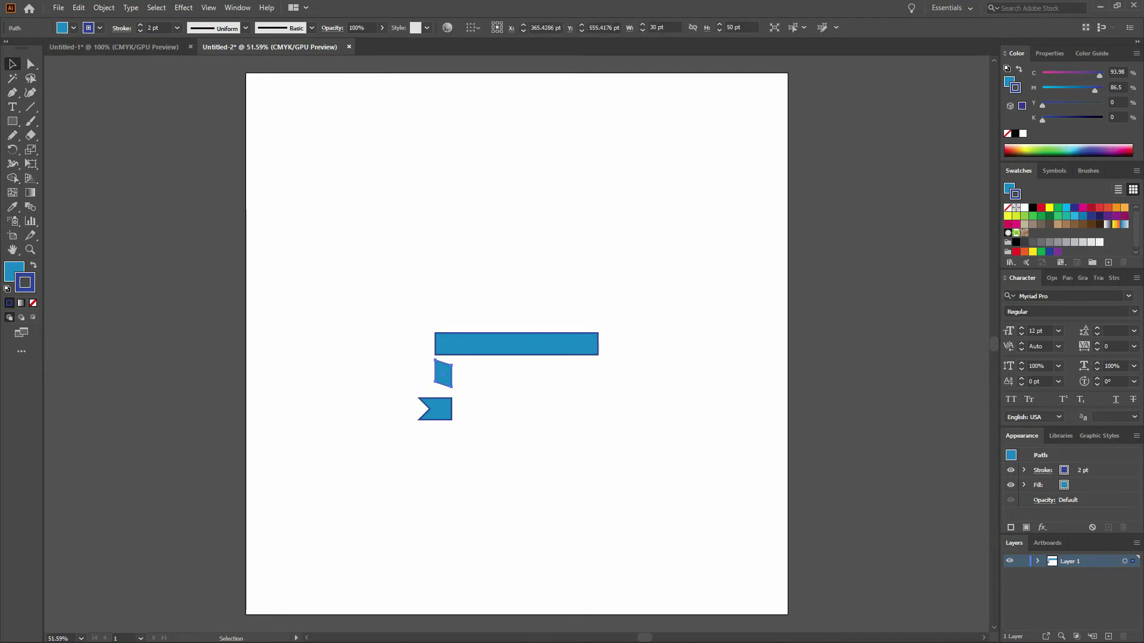
key("shift+Down")
key("shift+Down")
key("shift+Down")
key("shift+Down")
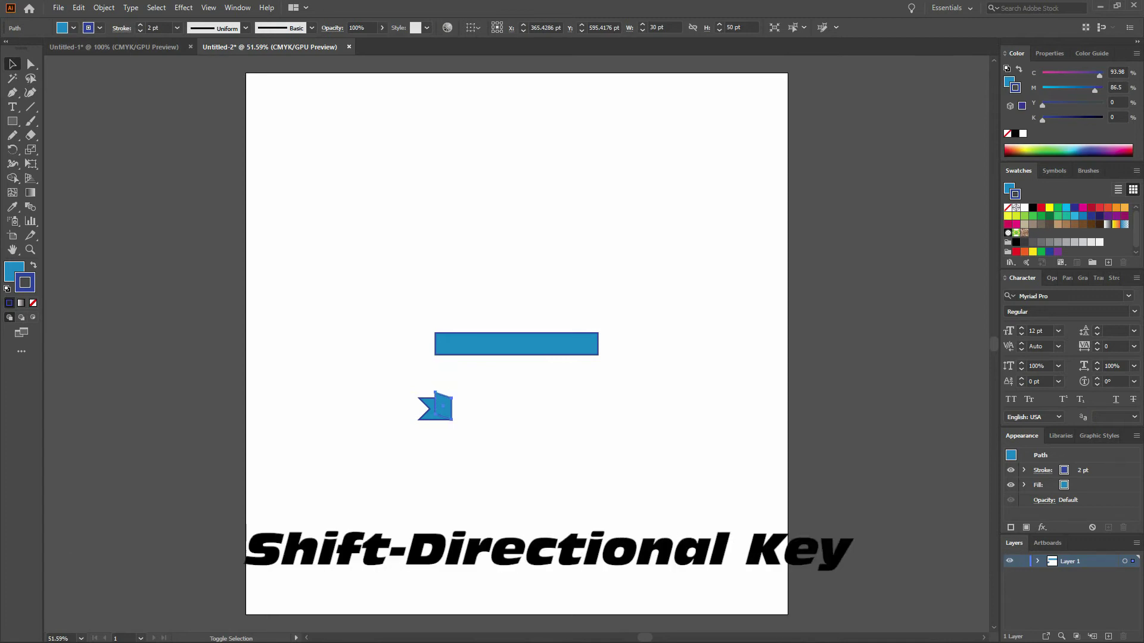
key("shift+Down")
key("shift+Down")
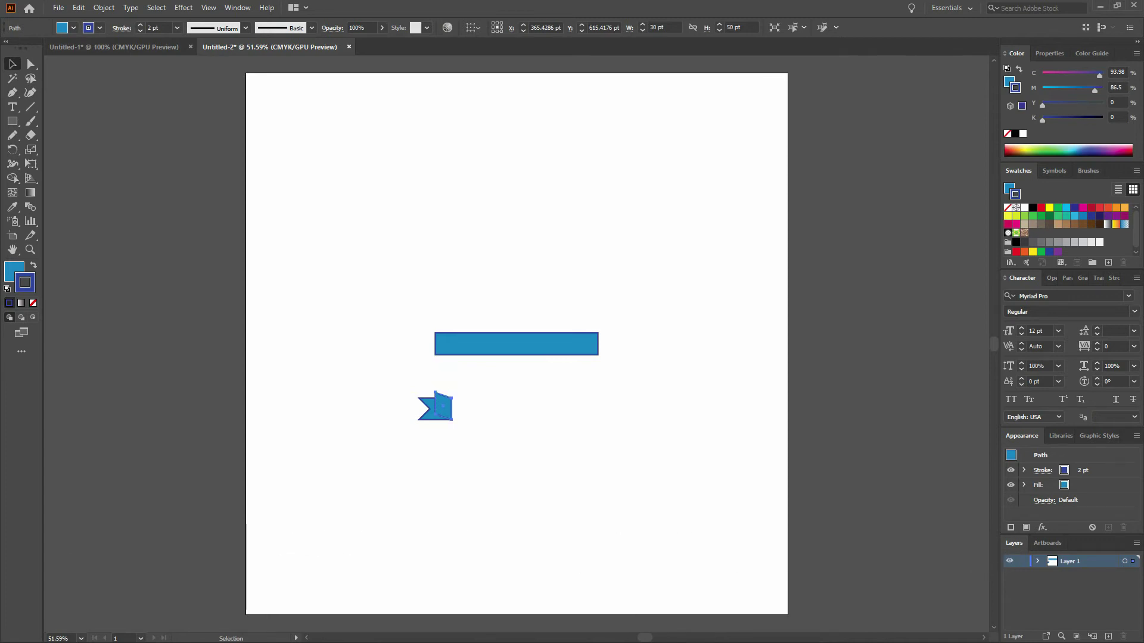
key("ctrl+shift+a")
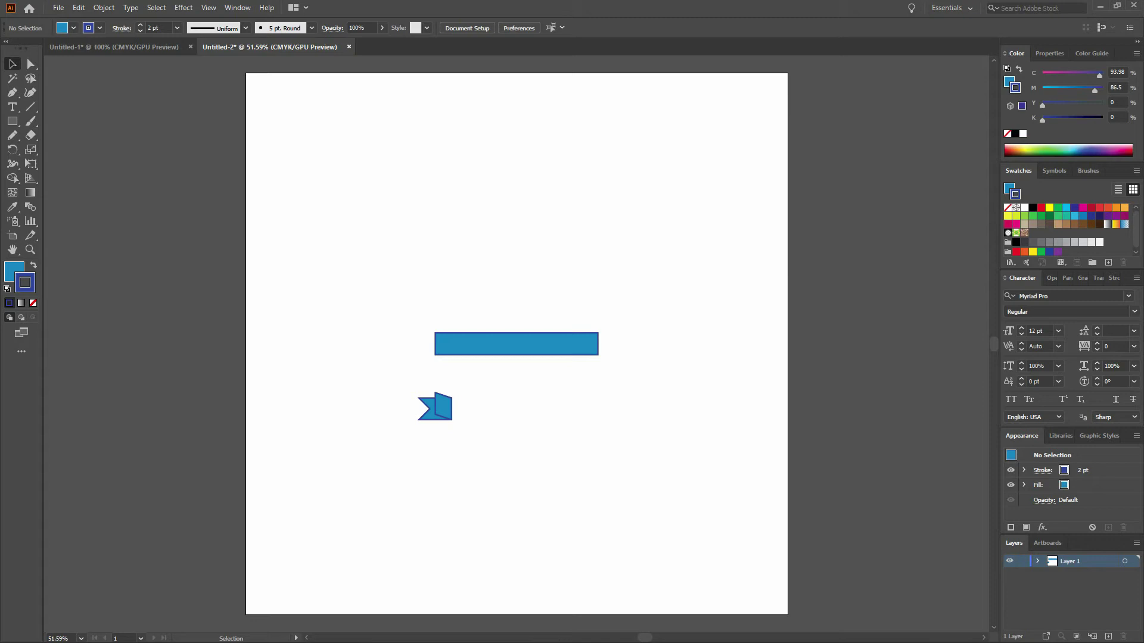
left_click_drag(389, 384, 482, 451)
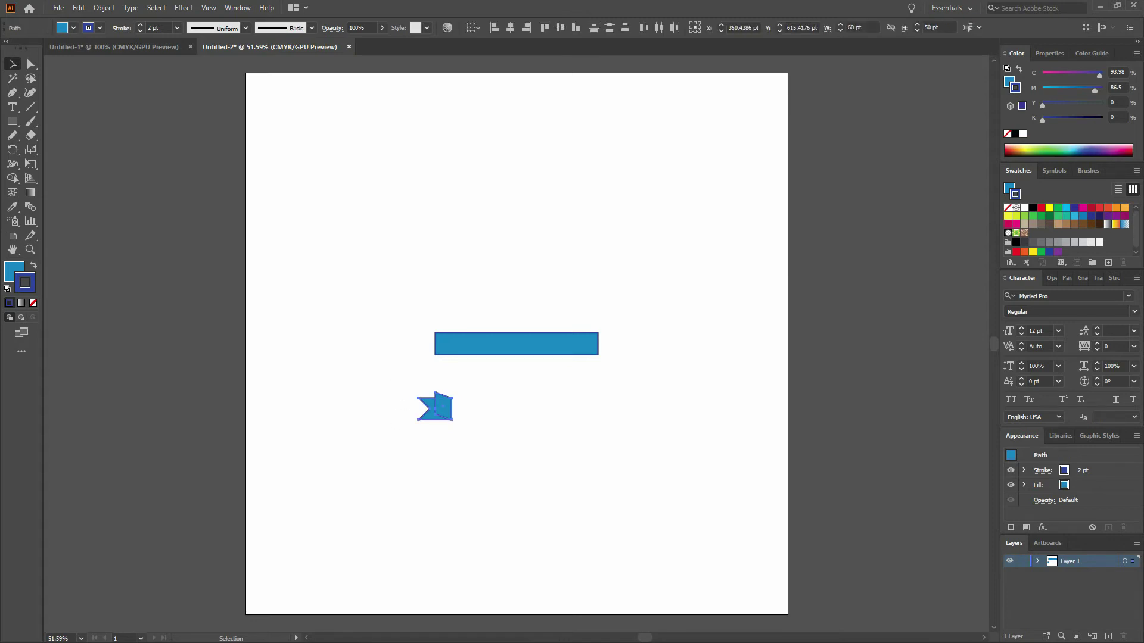
- Reflect the folded ribbon end across a vertical 90° axis as a copy
left_click_drag(384, 374, 486, 458)
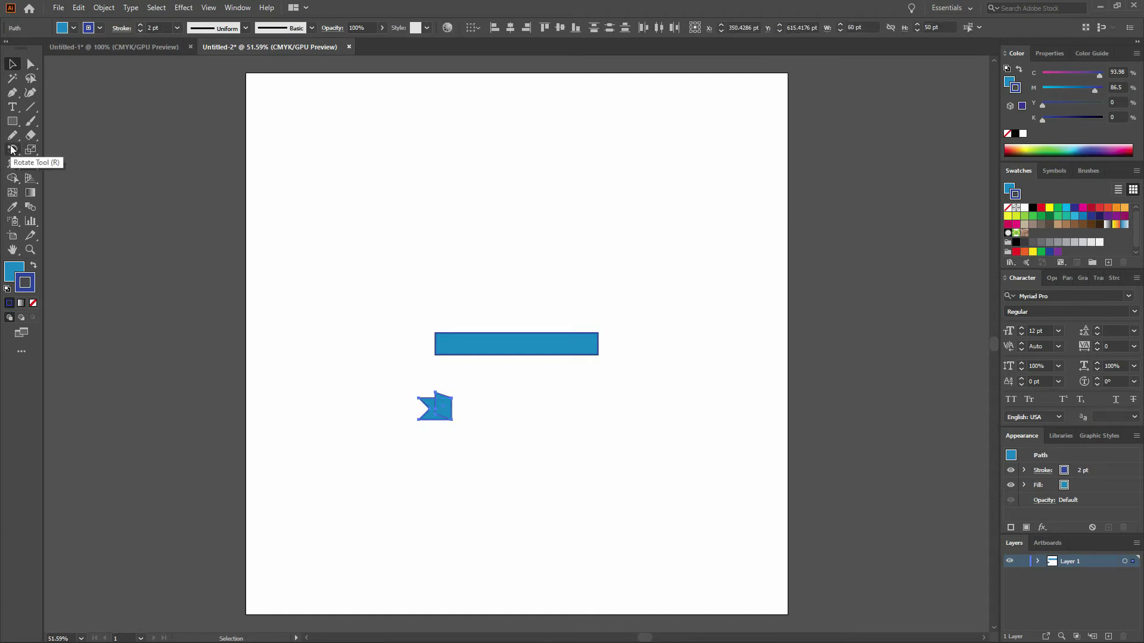
left_click(12, 151)
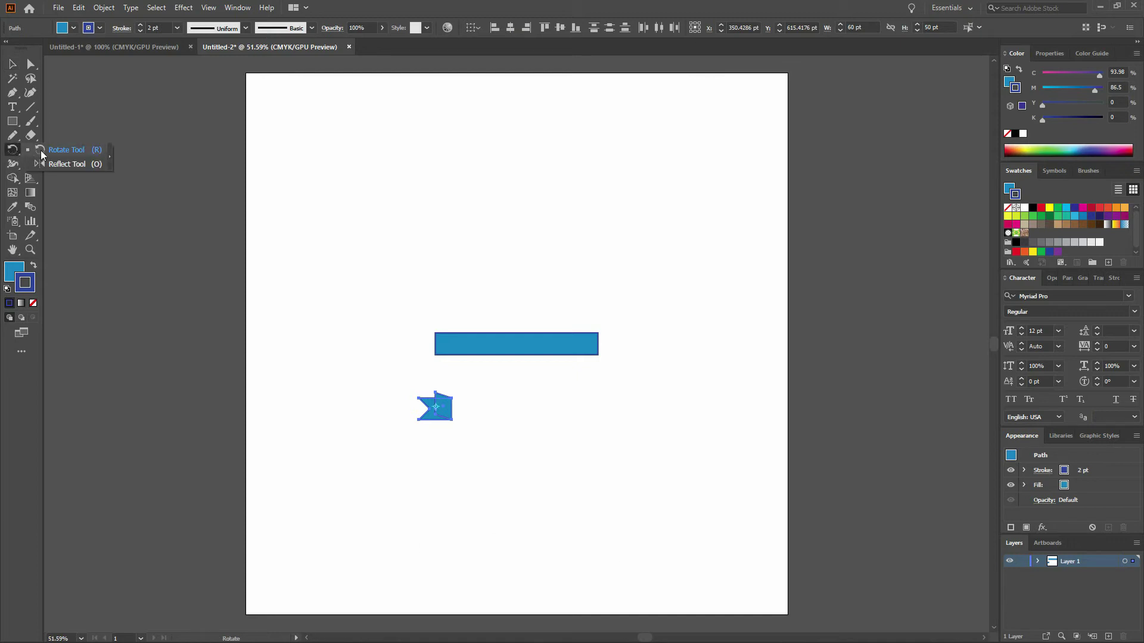
left_click(68, 168)
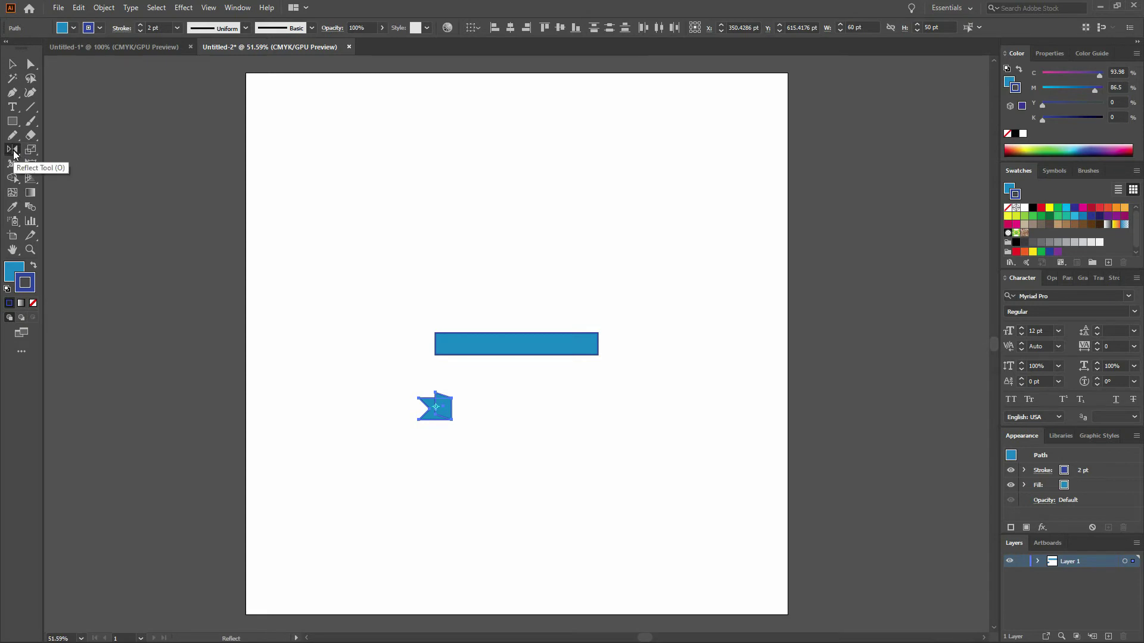
double_click(13, 149)
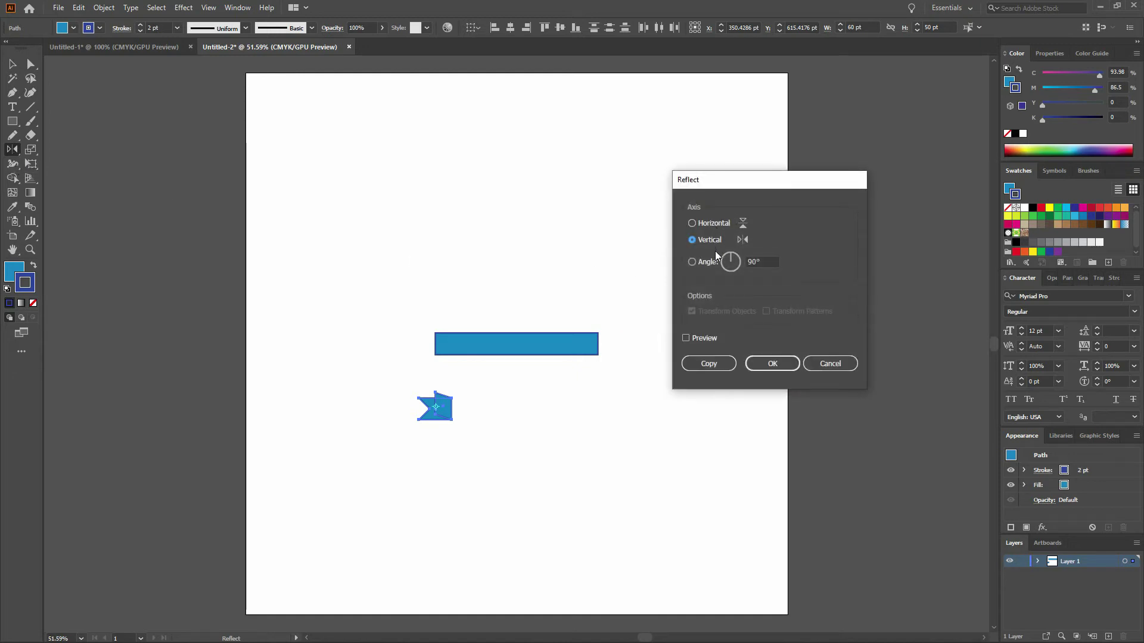
left_click(706, 364)
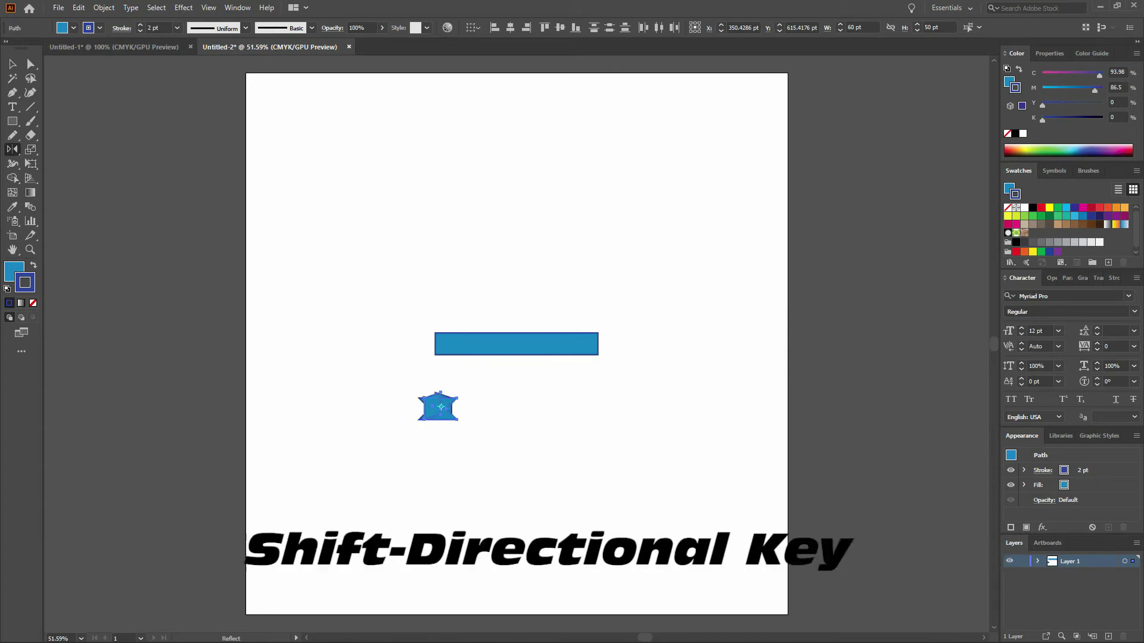
- Shift the mirrored end to the bar's right end and tuck both ends up behind the bar
key("shift+Right")
key("shift+Right")
key("shift+Right")
key("shift+Right")
key("shift+Right")
key("shift+Right")
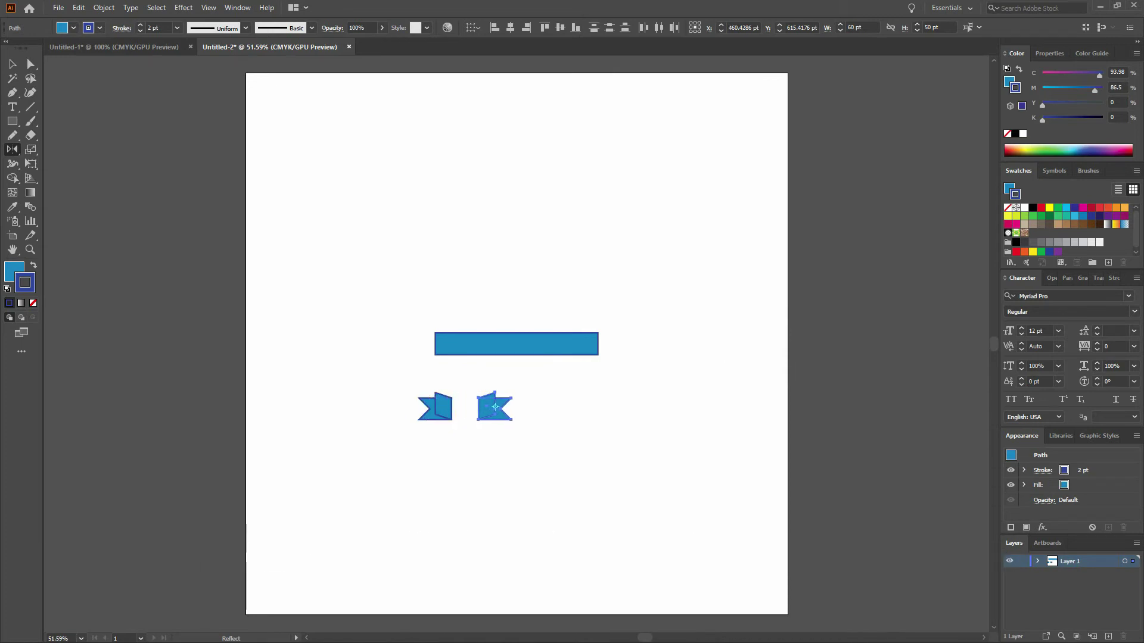
key("shift+Right")
key("shift+Right")
key("shift+Right")
key("shift+Right")
key("shift+Right")
key("shift+Right")
key("shift+Right")
key("shift+Right")
key("shift+Right")
key("shift+Right")
key("shift+Right")
key("shift+Right")
key("shift+Right")
key("shift+Right")
key("shift+Right")
key("shift+Right")
key("shift+Right")
key("shift+Right")
key("shift+Right")
key("shift+Right")
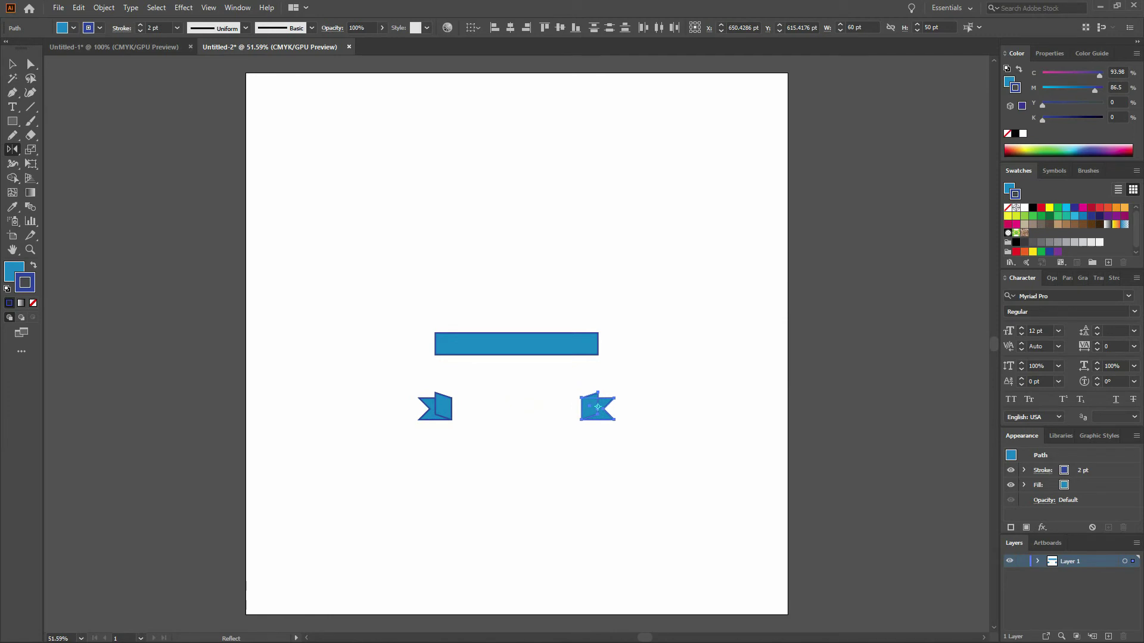
key("v")
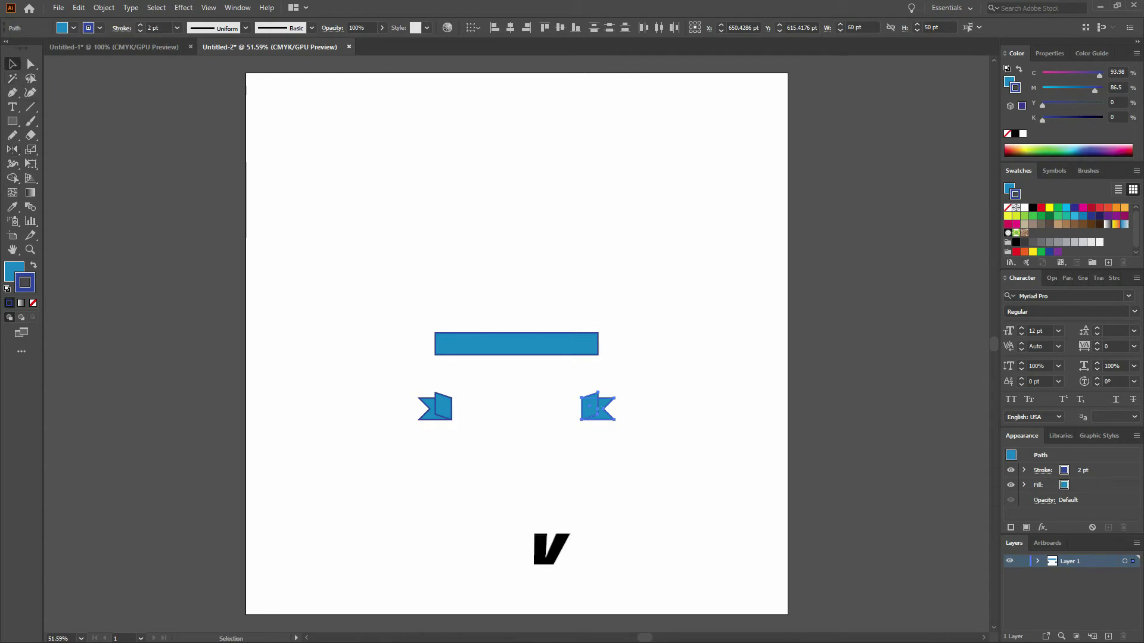
left_click_drag(394, 387, 655, 467)
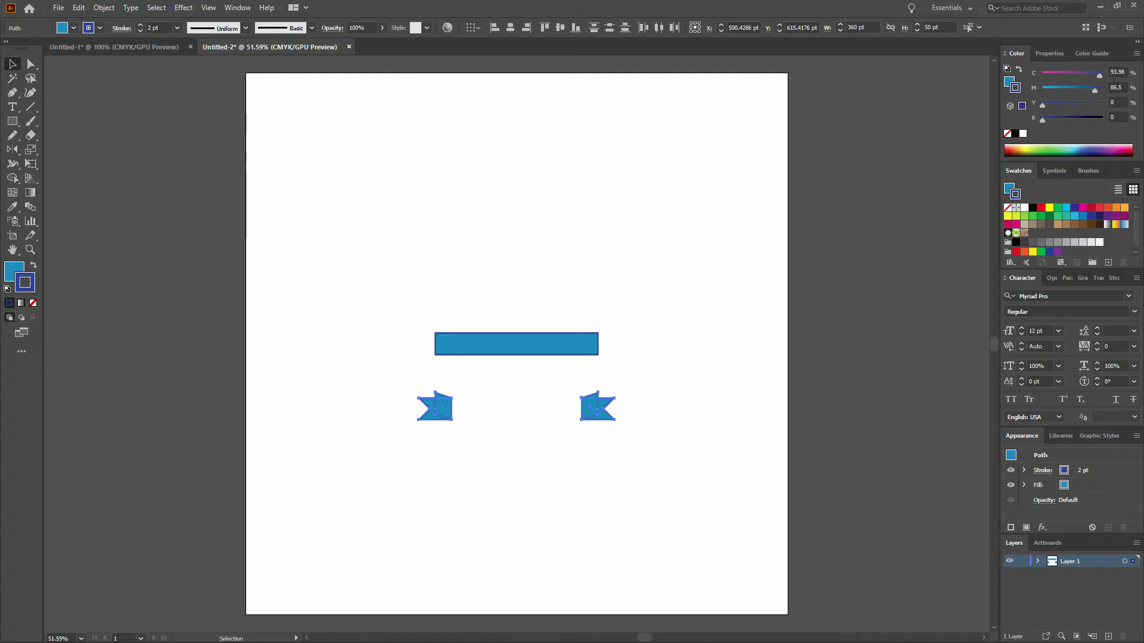
key("shift")
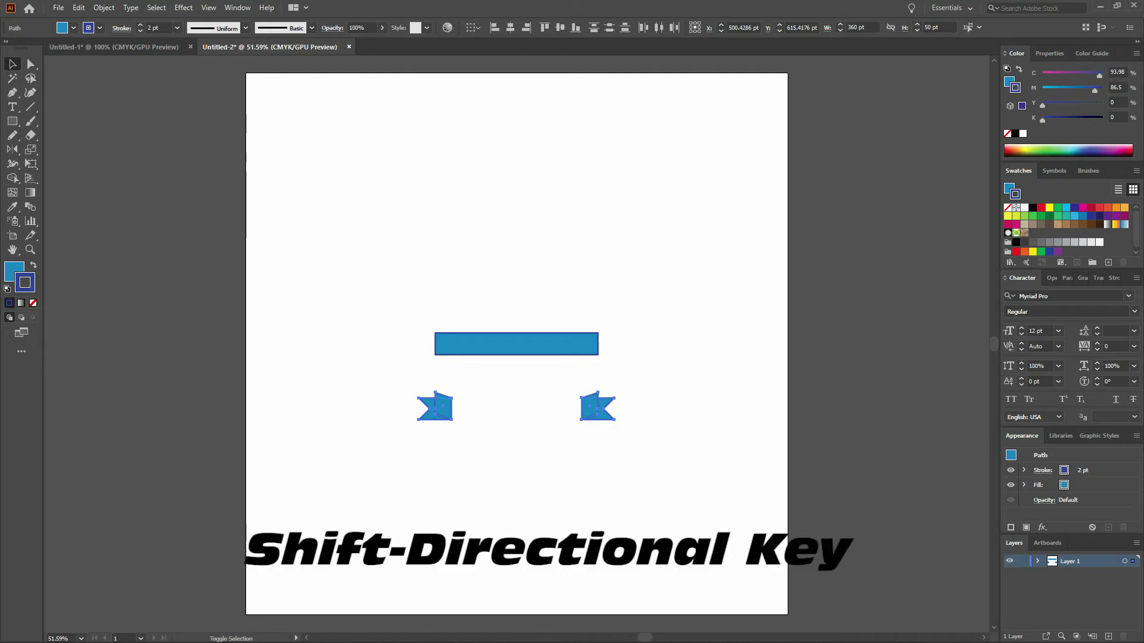
key("shift+Up")
key("shift+Up")
key("shift+Up")
key("shift+Up")
key("shift+Up")
key("shift+Up")
key("shift+Up")
key("shift+Up")
key("shift+Up")
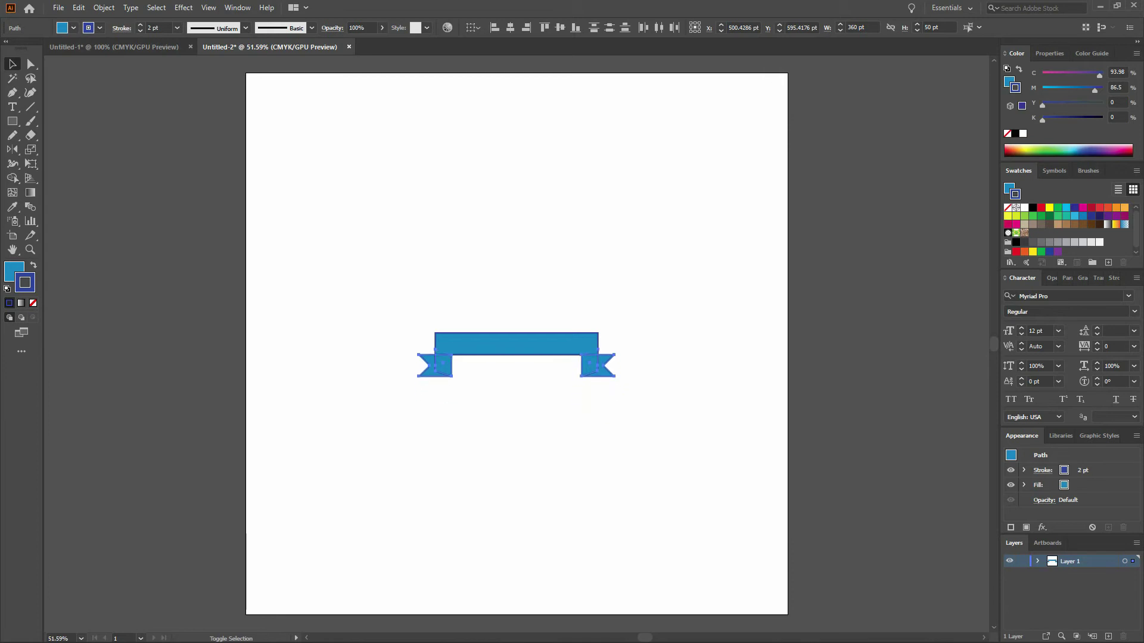
key("shift+Up")
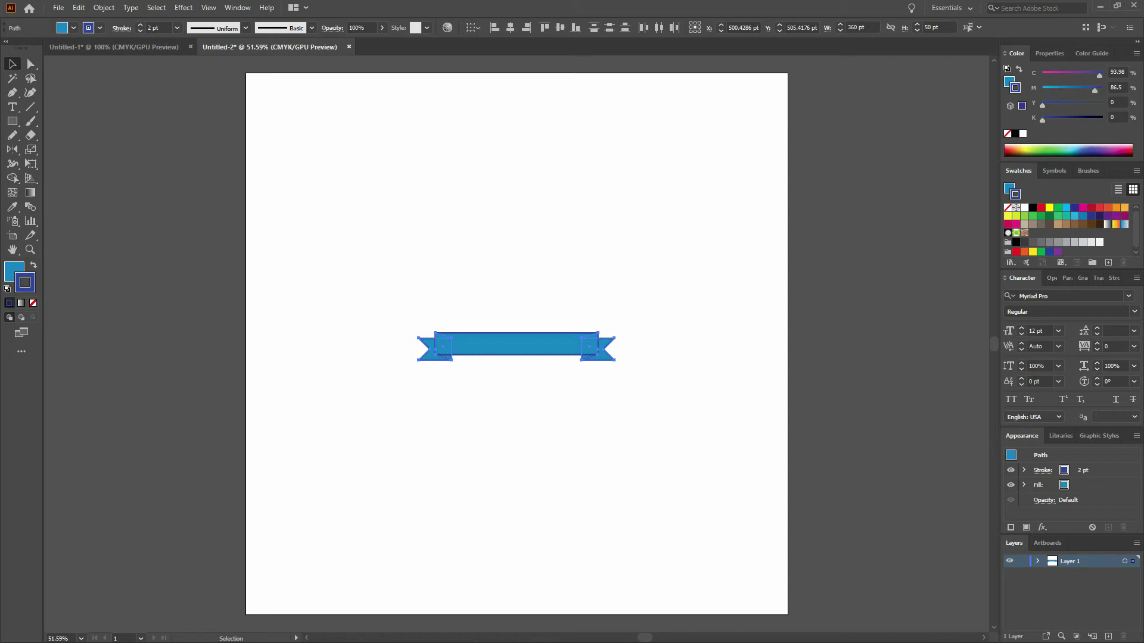
key("ctrl+shift+a")
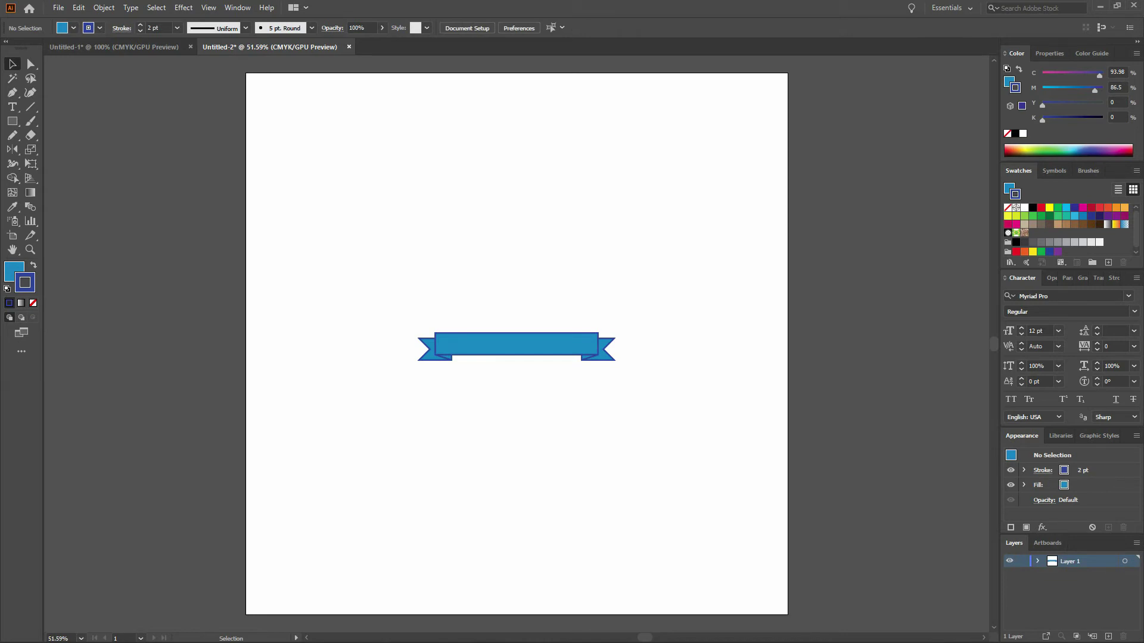
left_click(128, 45)
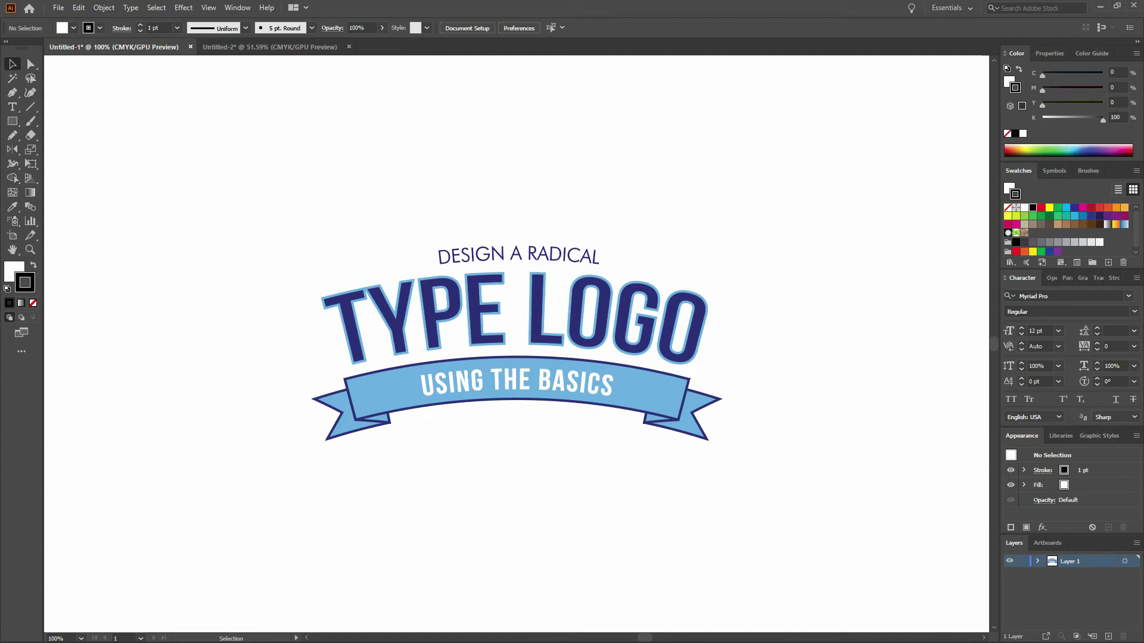
- Return to the Untitled-2 document holding the blue banner
left_click(260, 48)
- Type 'Using the basics' below the ribbon and set it in Bebas Neue at 30 pt
left_click(11, 107)
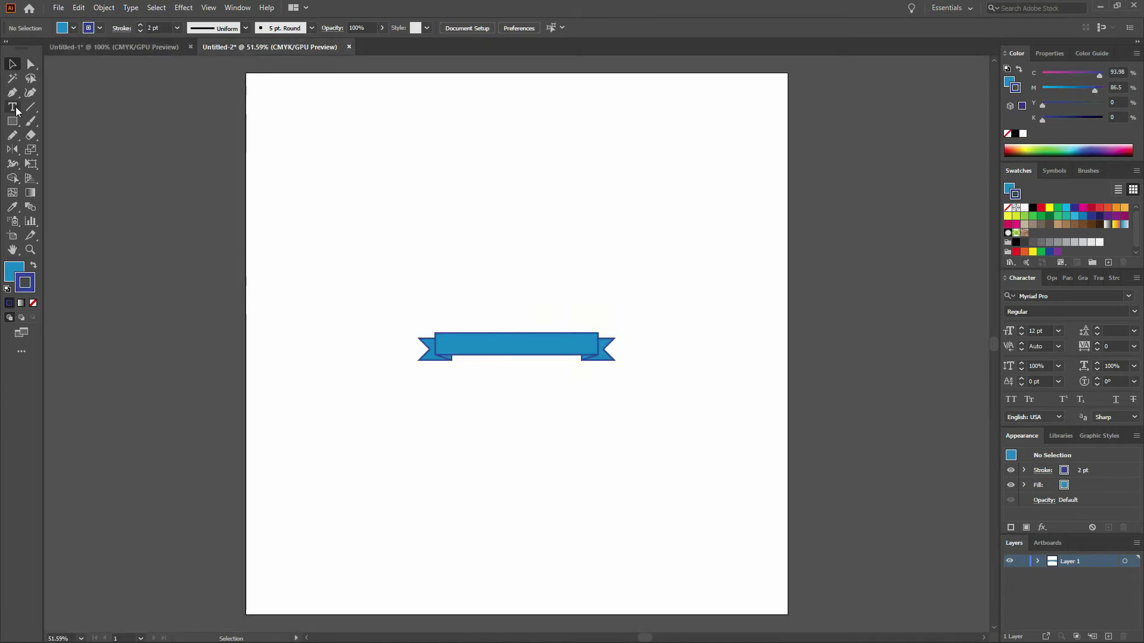
left_click(503, 393)
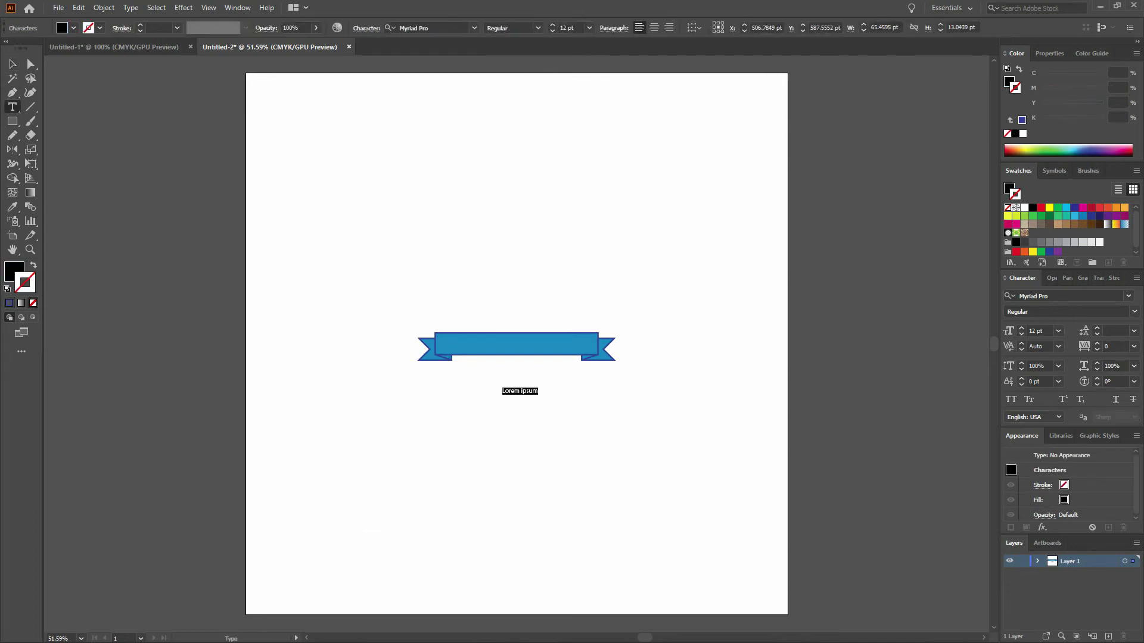
type("Using the")
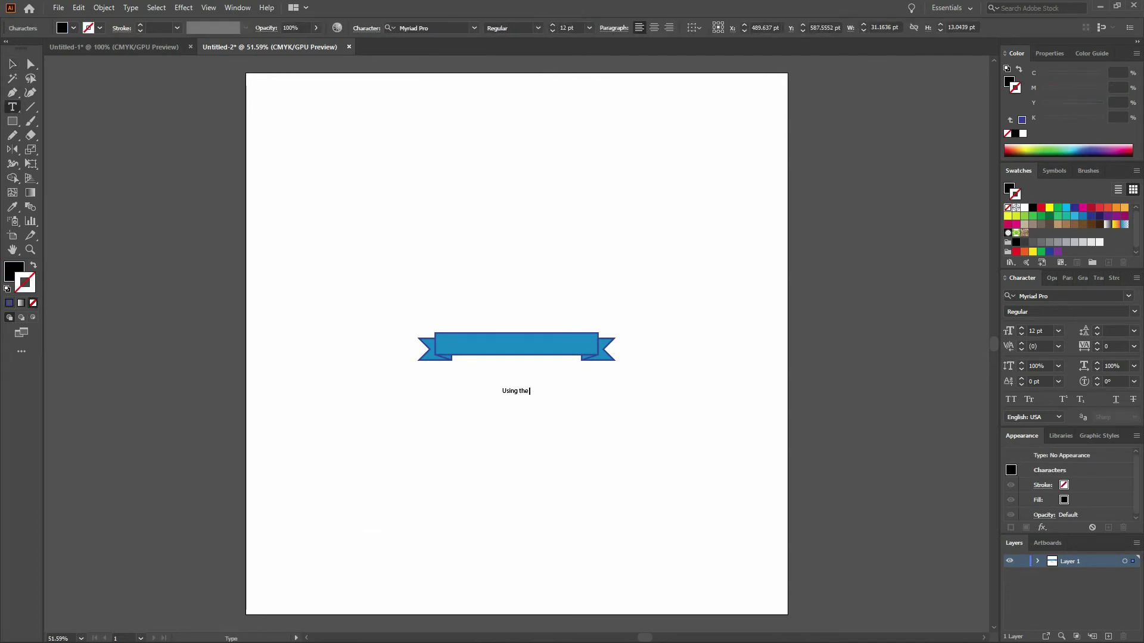
type(" basics")
key("ctrl+a")
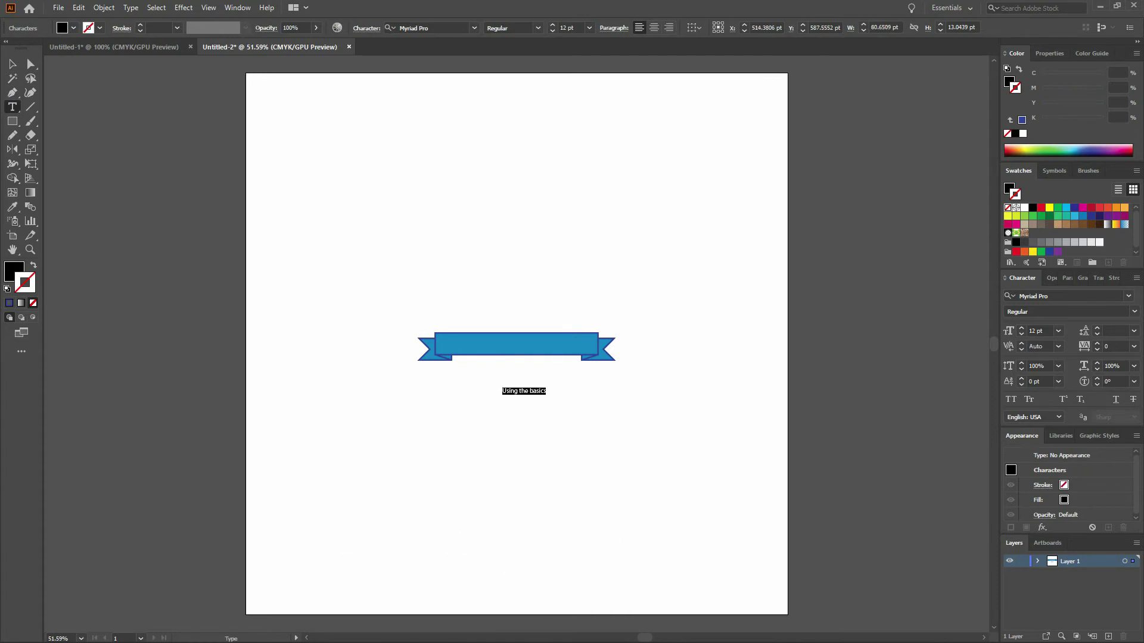
left_click(459, 27)
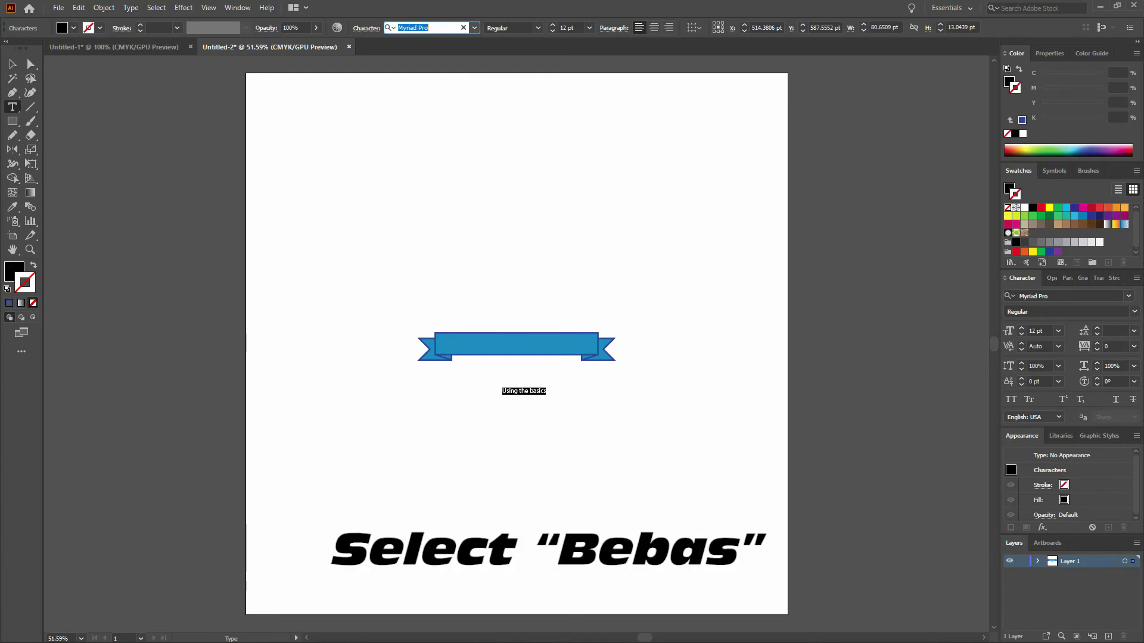
type("bebas")
key("Return")
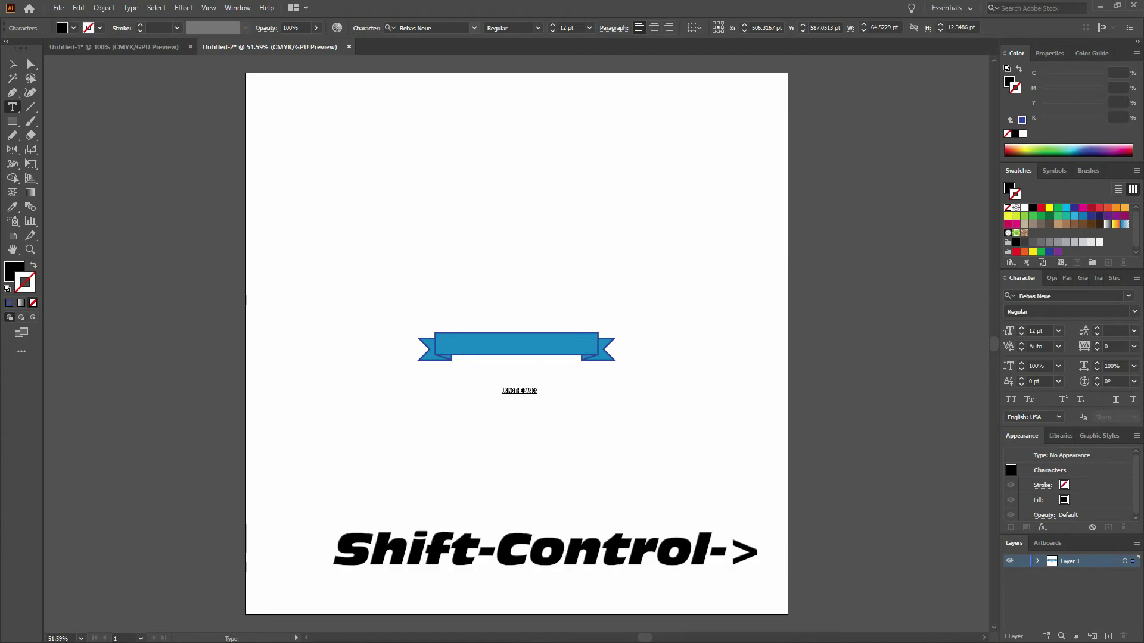
key("ctrl+shift+period")
key("ctrl+shift+period")
key("ctrl+shift+period")
key("ctrl+shift+period")
key("ctrl+shift+period")
key("ctrl+shift+period")
key("ctrl+shift+period")
key("ctrl+shift+period")
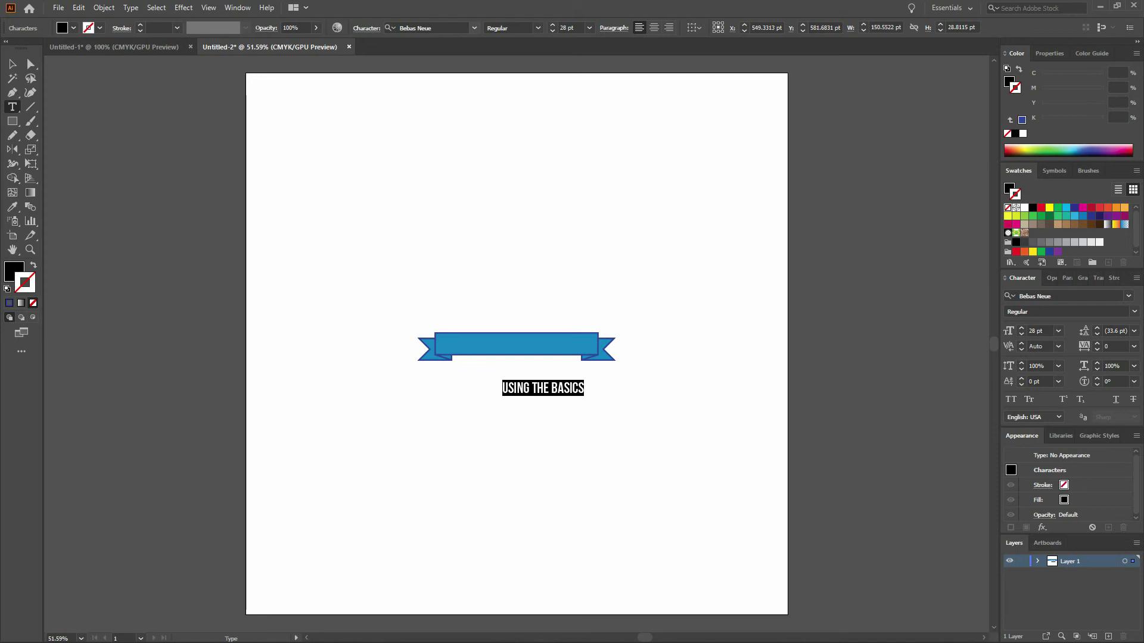
key("ctrl+shift+period")
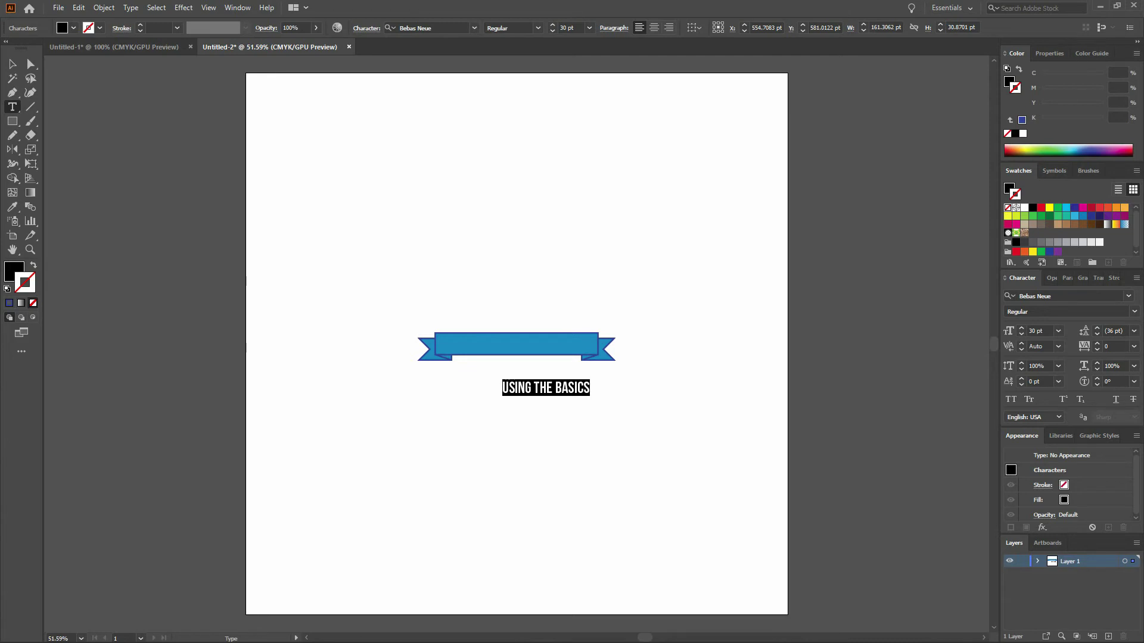
- Move the USING THE BASICS text onto the ribbon and fine-tune its position
left_click(12, 64)
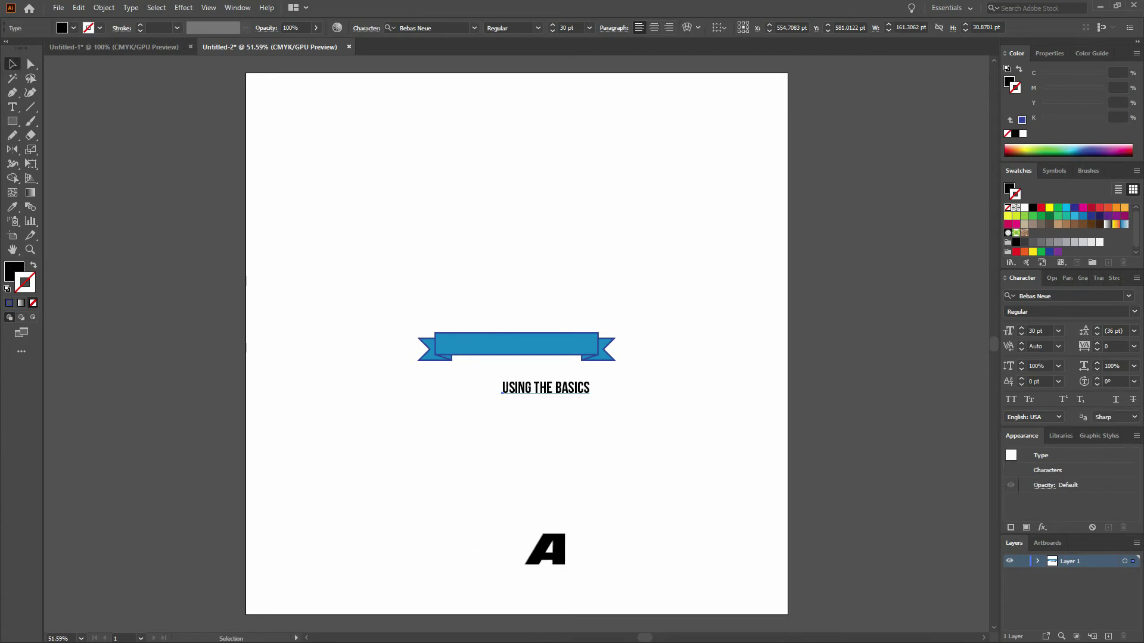
left_click_drag(561, 387, 532, 344)
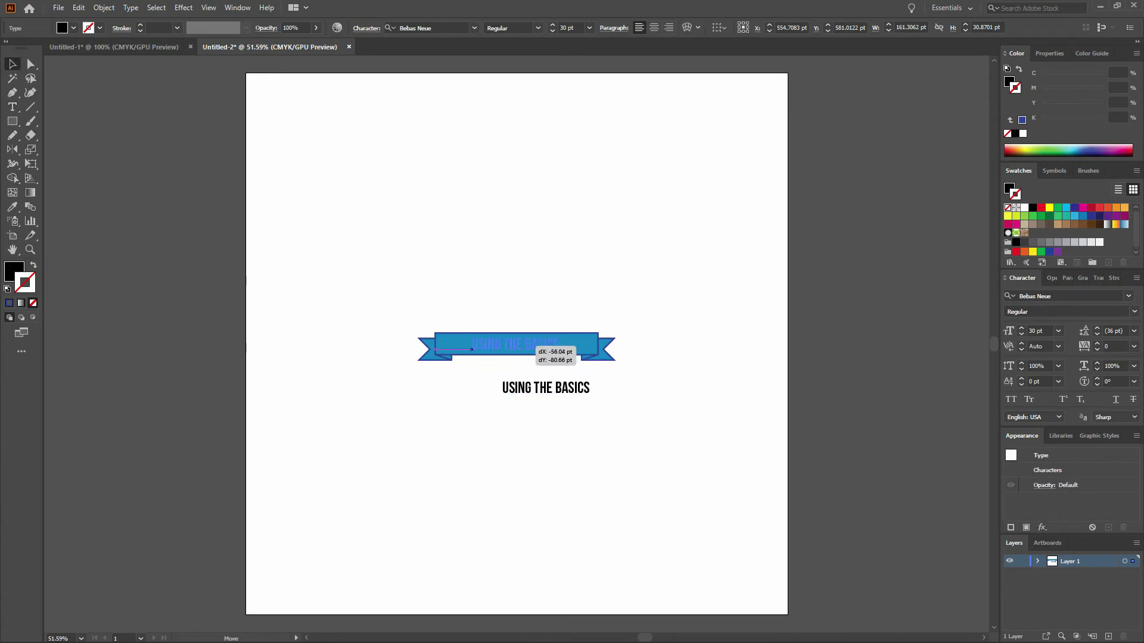
left_click_drag(471, 349, 468, 350)
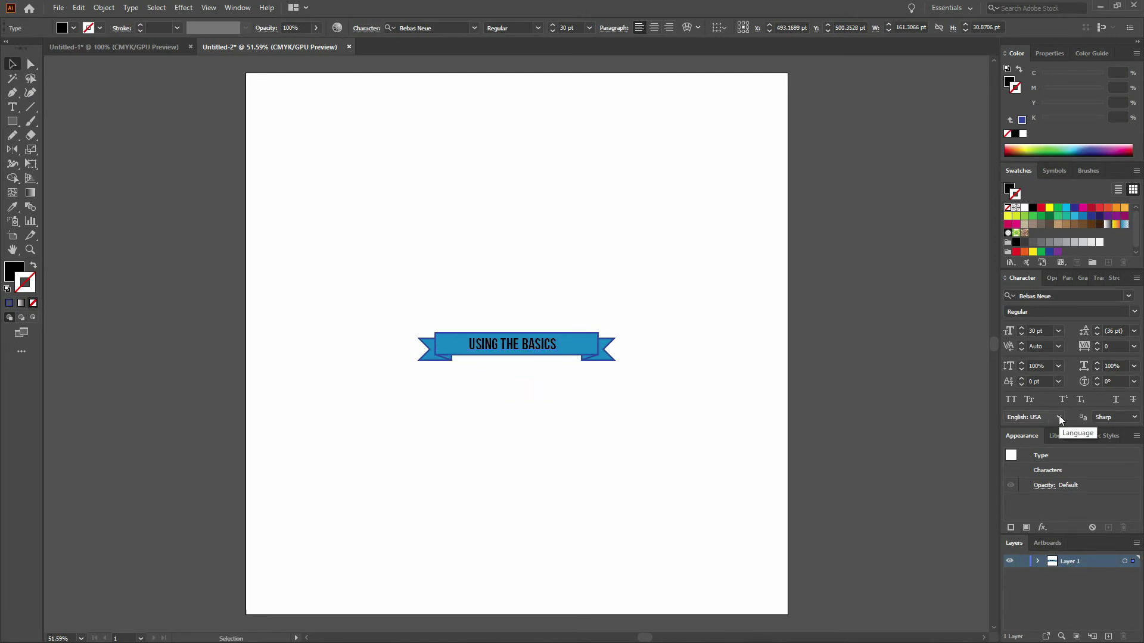
key("Right")
key("Down")
key("Down")
key("Down")
key("Right")
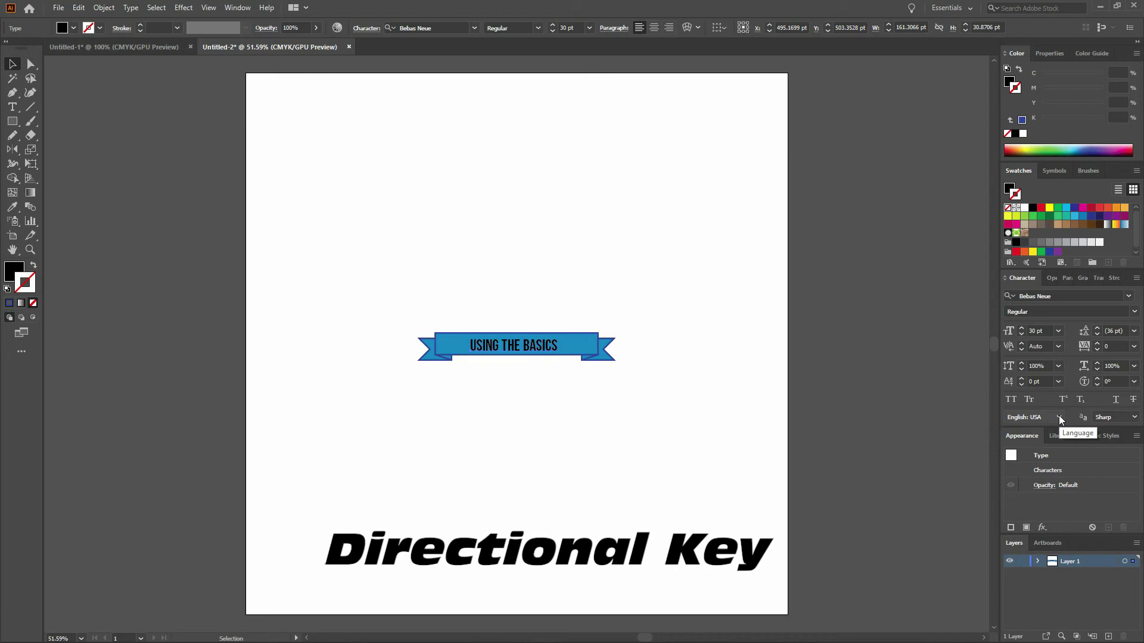
key("Up")
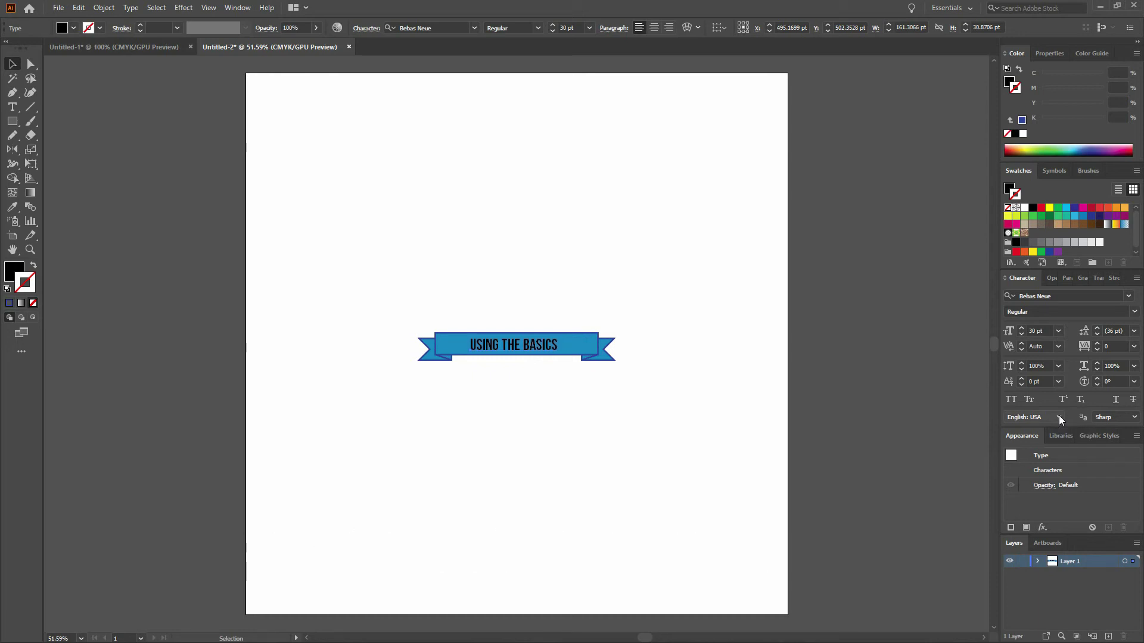
- Make the ribbon text white (FFFFFF), then switch to the Untitled-1 reference document
double_click(6, 275)
type("FFFFFF")
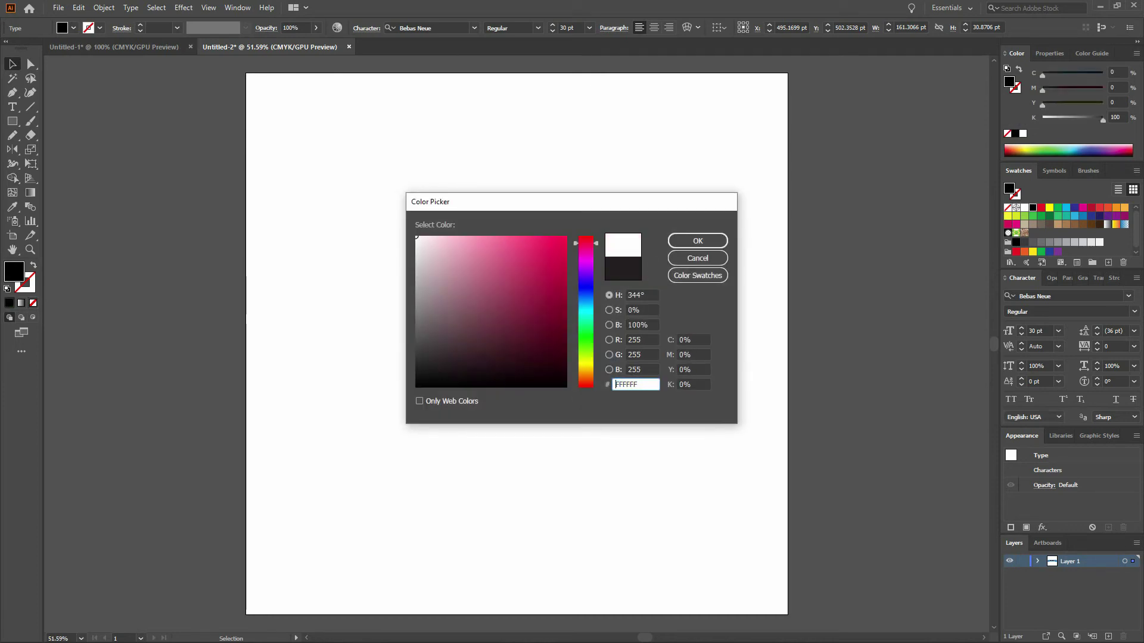
left_click(713, 242)
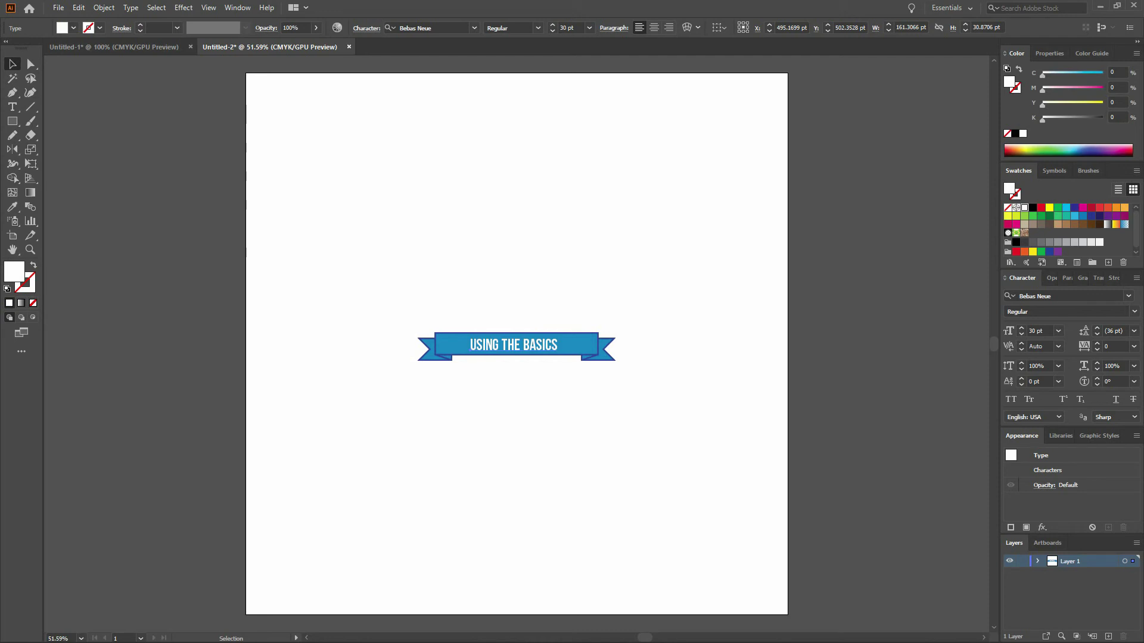
key("ctrl+shift+a")
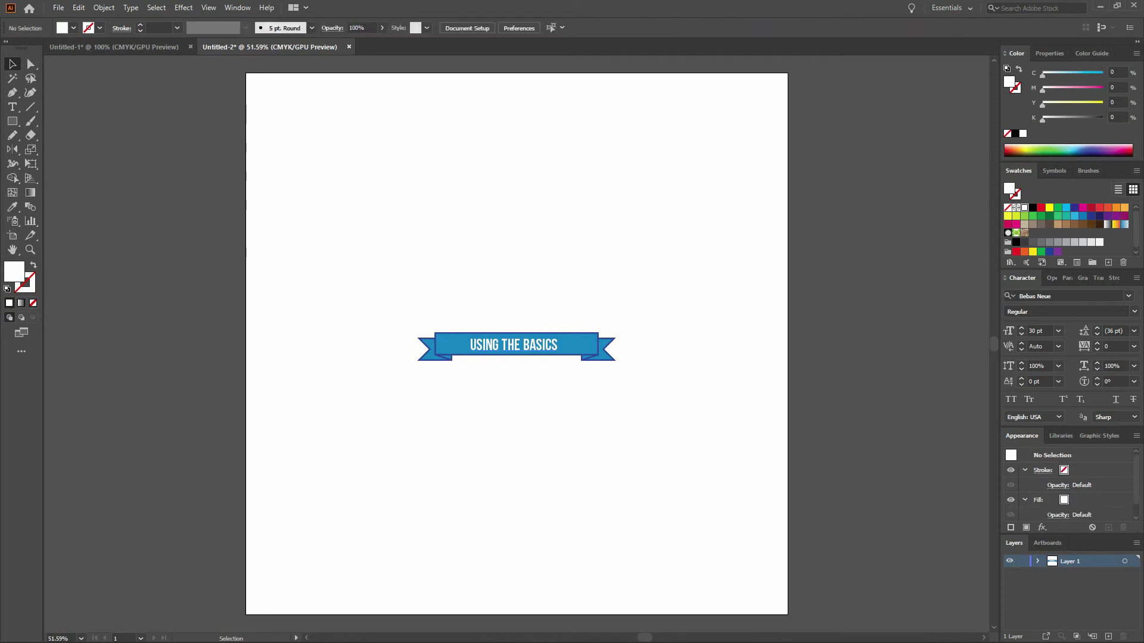
left_click(159, 46)
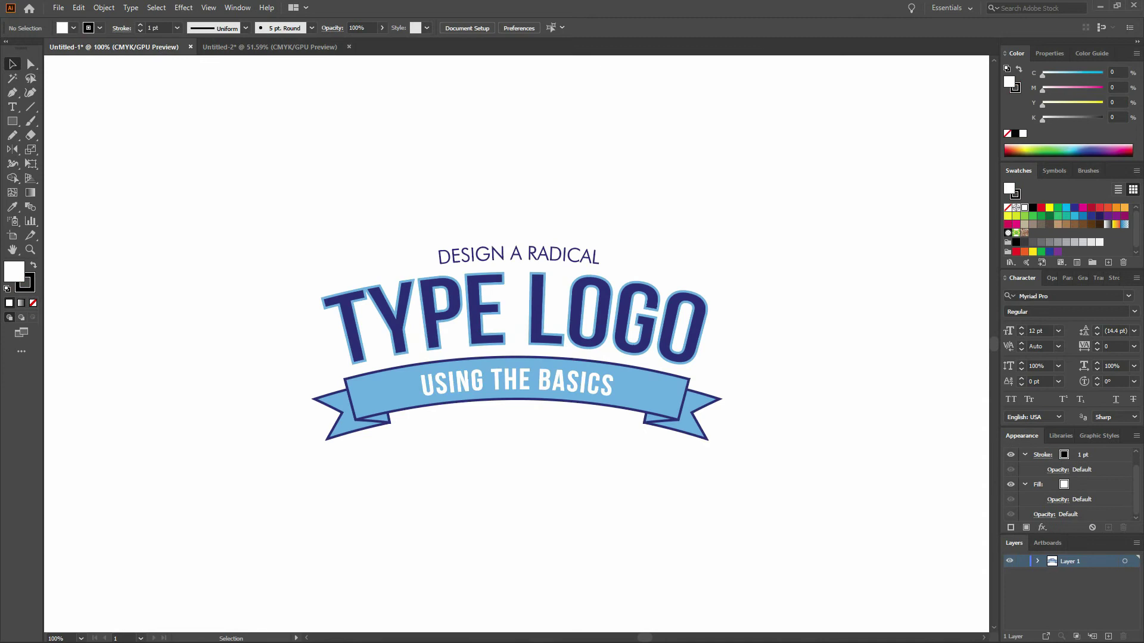
- Back in the ribbon document, type 'TYPE LOGO' above the ribbon
left_click_drag(517, 417, 517, 417)
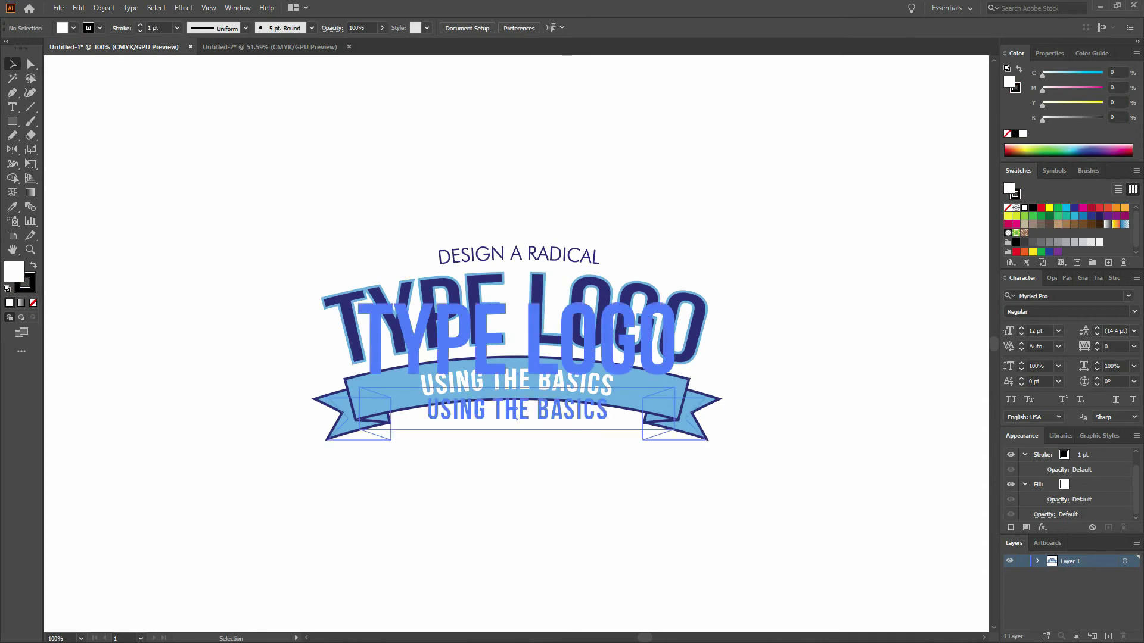
left_click(307, 43)
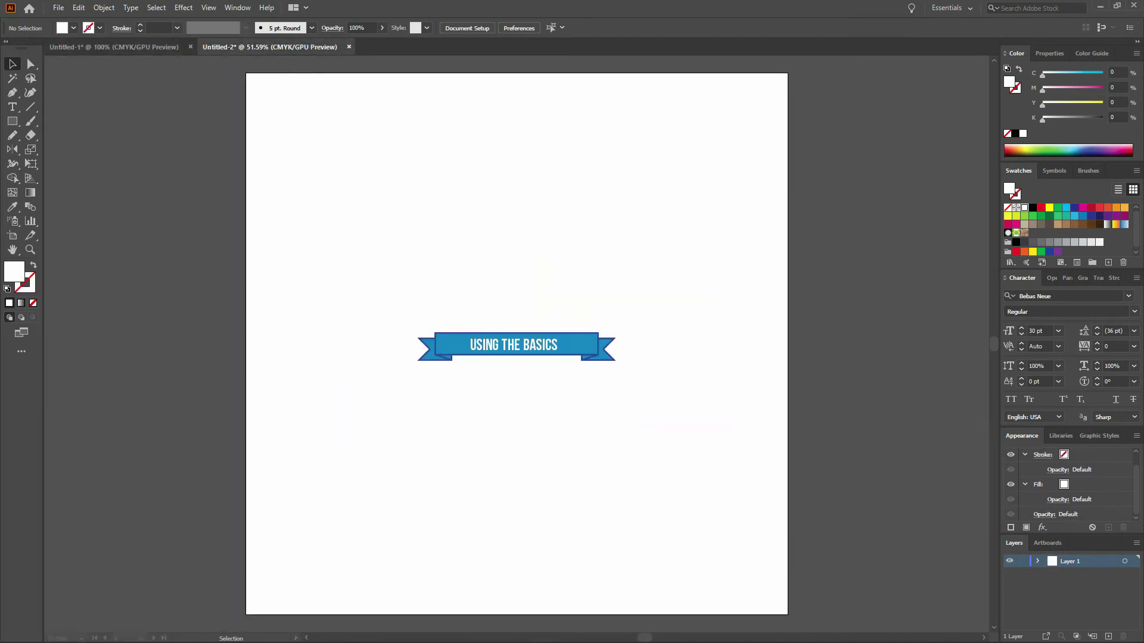
left_click(12, 108)
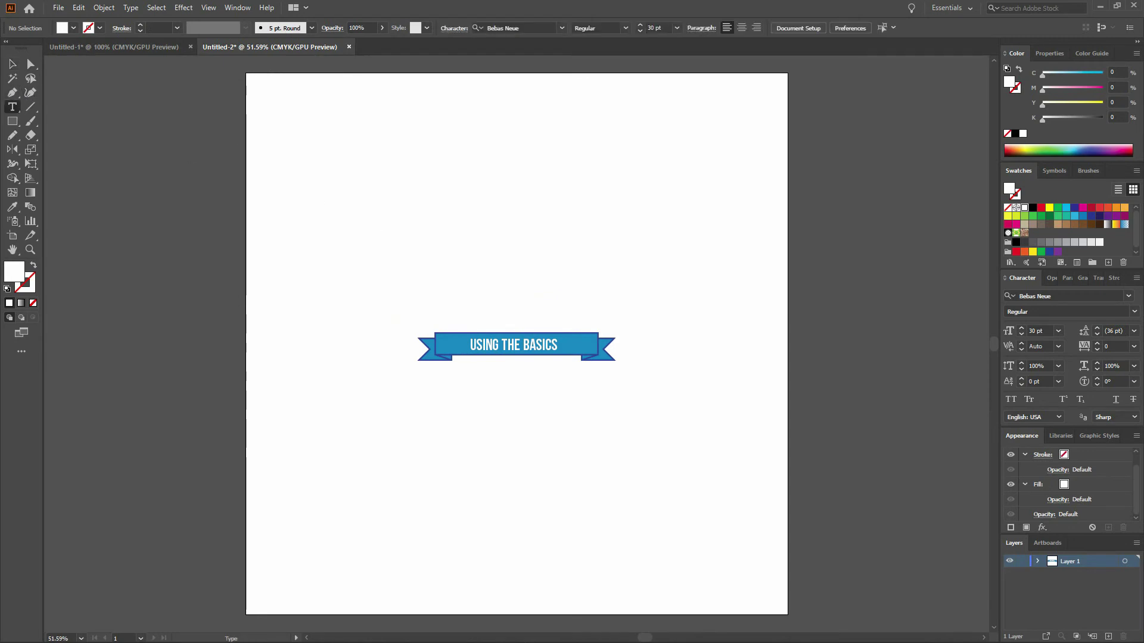
left_click(508, 299)
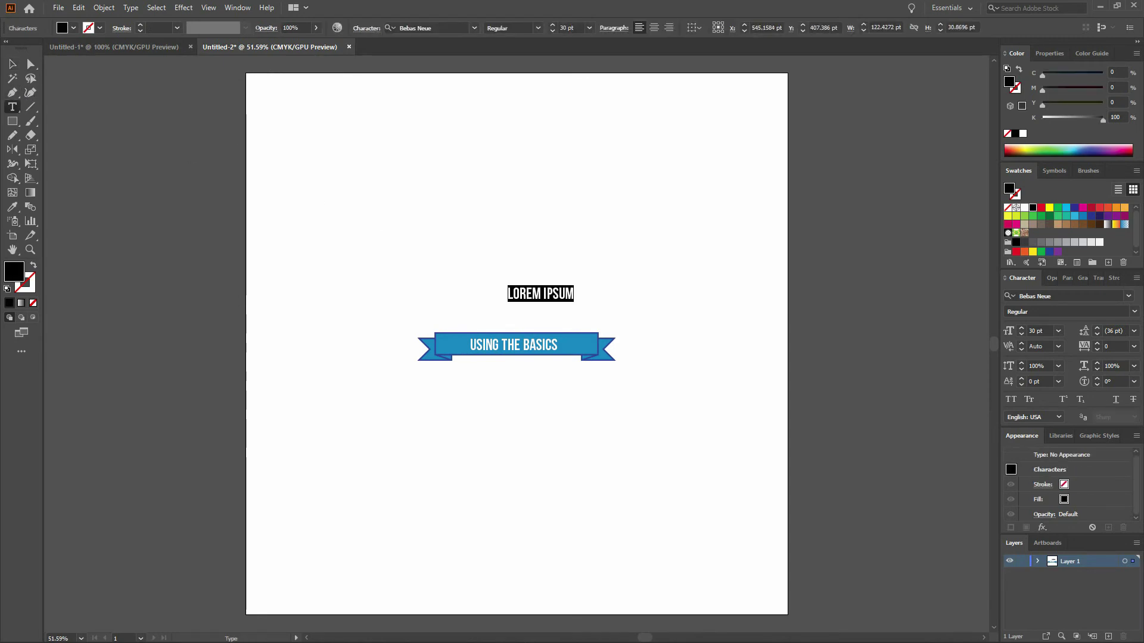
type("TYPE LOG")
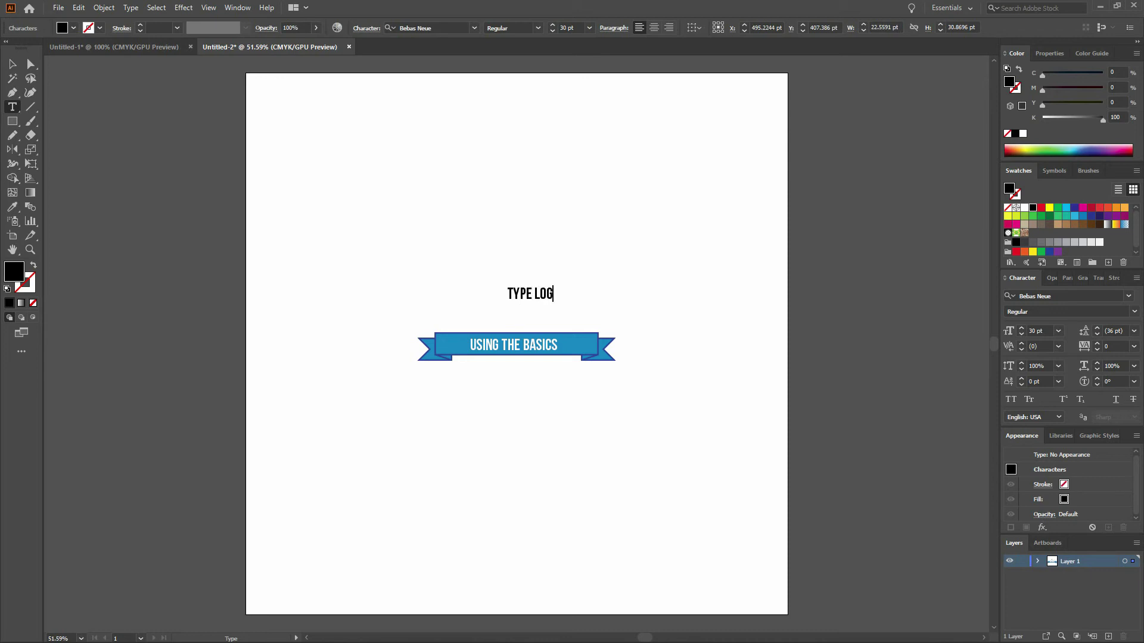
type("O")
- Enlarge the TYPE LOGO text to 86 pt
key("ctrl+a")
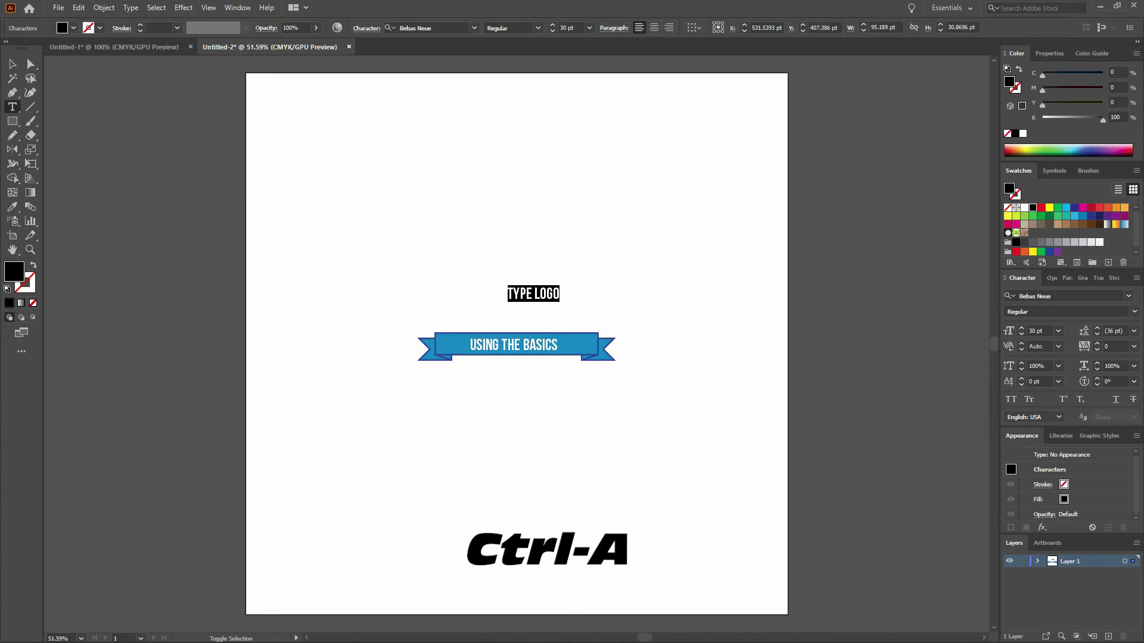
key("ctrl+shift+period")
key("ctrl+shift+period")
key("ctrl+shift+period")
key("ctrl+shift+period")
key("ctrl+shift+period")
key("ctrl+shift+period")
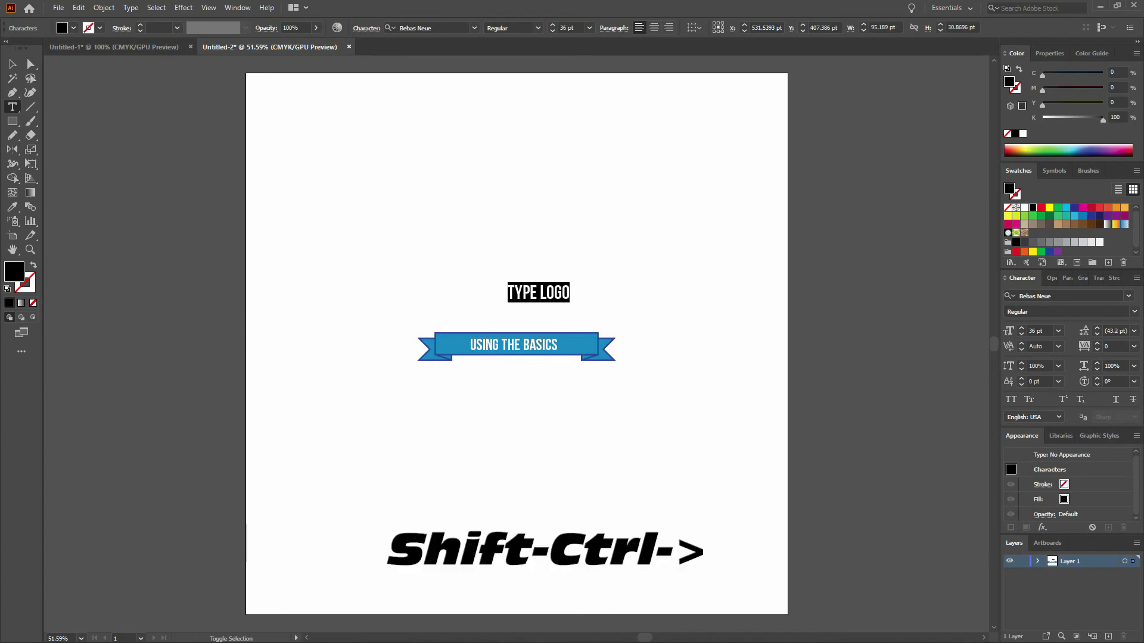
key("ctrl+shift+period")
key("ctrl+shift+period")
key("ctrl+shift+period")
key("ctrl+shift+period")
key("ctrl+shift+period")
key("ctrl+shift+period")
key("ctrl+shift+period")
key("ctrl+shift+period")
key("ctrl+shift+period")
key("ctrl+shift+period")
key("ctrl+shift+period")
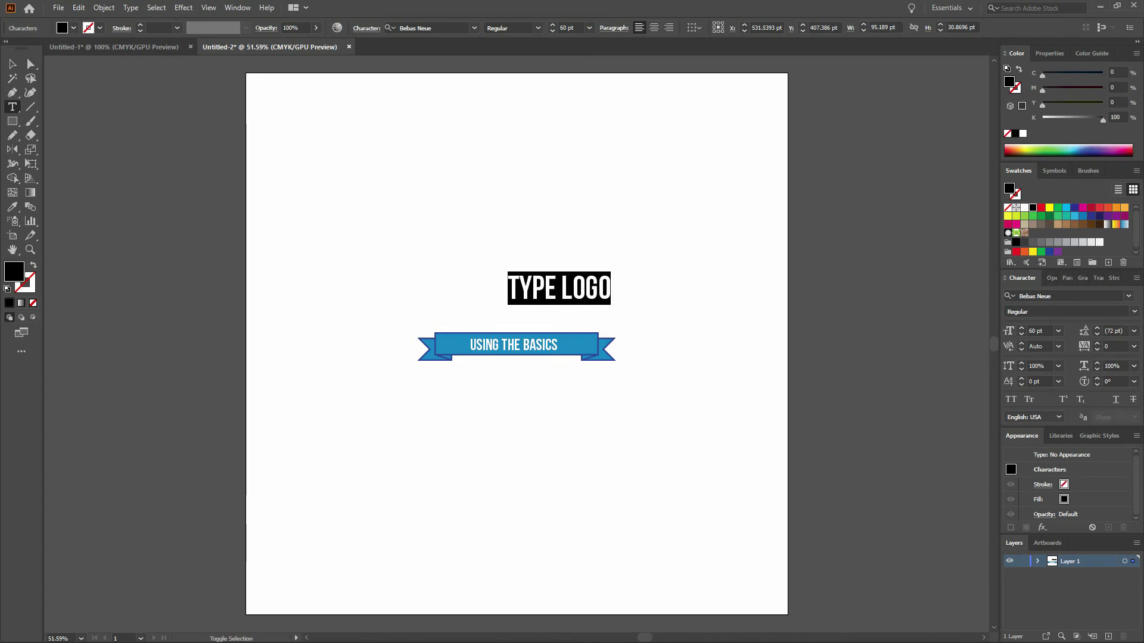
key("ctrl+shift+period")
key("ctrl+shift+period")
key("ctrl+shift+period")
key("ctrl+shift+period")
key("ctrl+shift+period")
key("ctrl+shift+period")
key("ctrl+shift+period")
key("ctrl+shift+period")
key("ctrl+shift+period")
key("ctrl+shift+period")
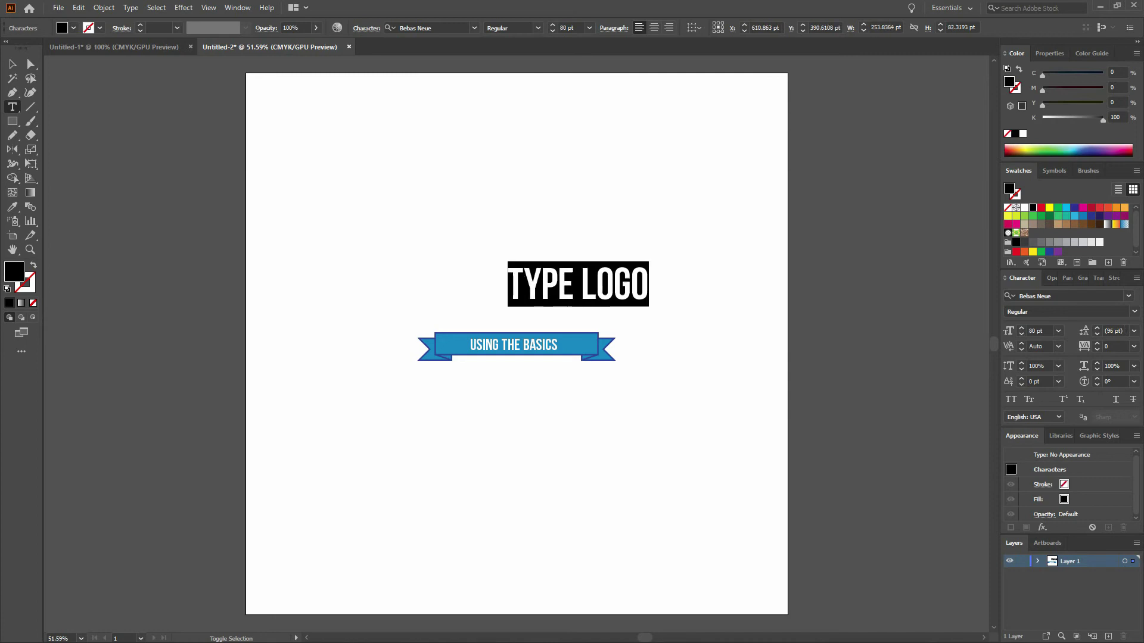
key("ctrl+shift+period")
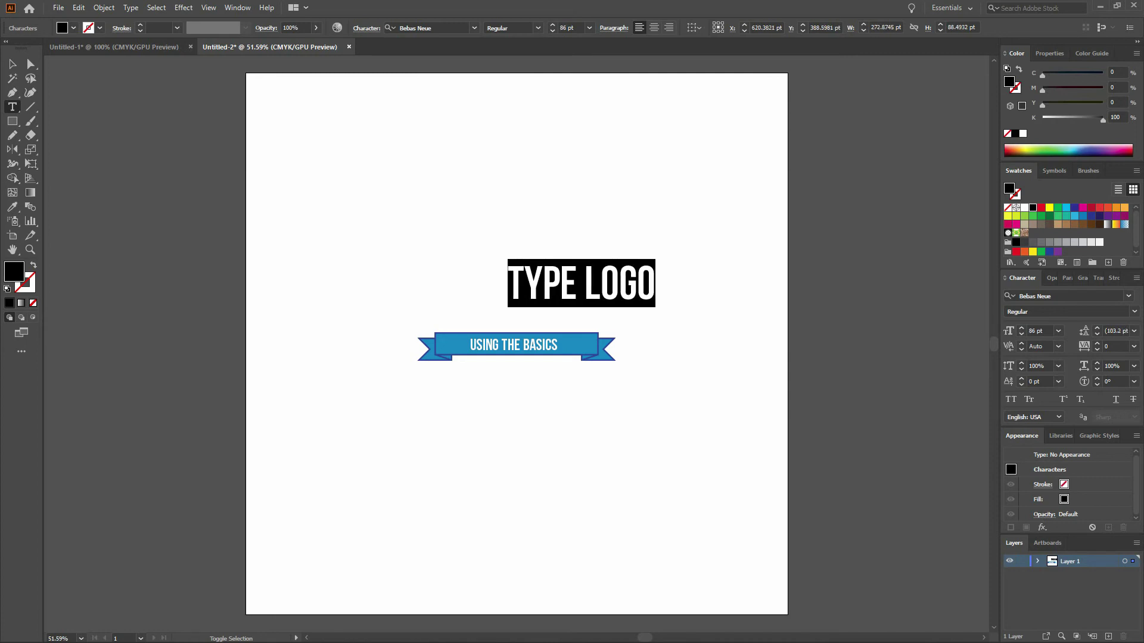
key("Escape")
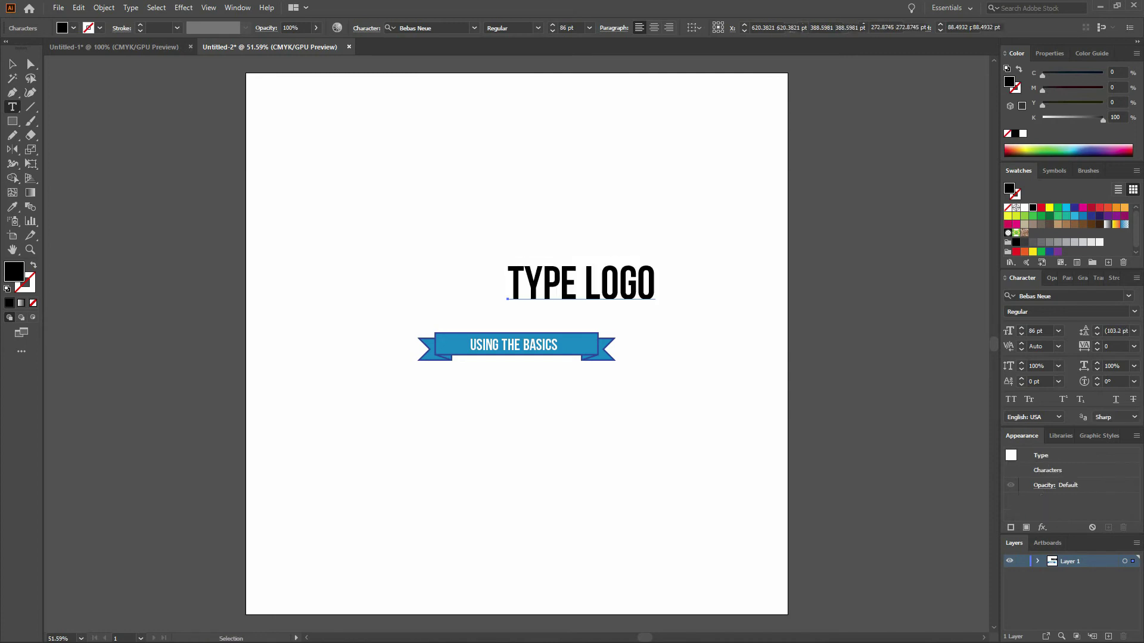
- Move TYPE LOGO down just above the ribbon and bump it to 94 pt
left_click(11, 64)
left_click_drag(631, 289, 562, 311)
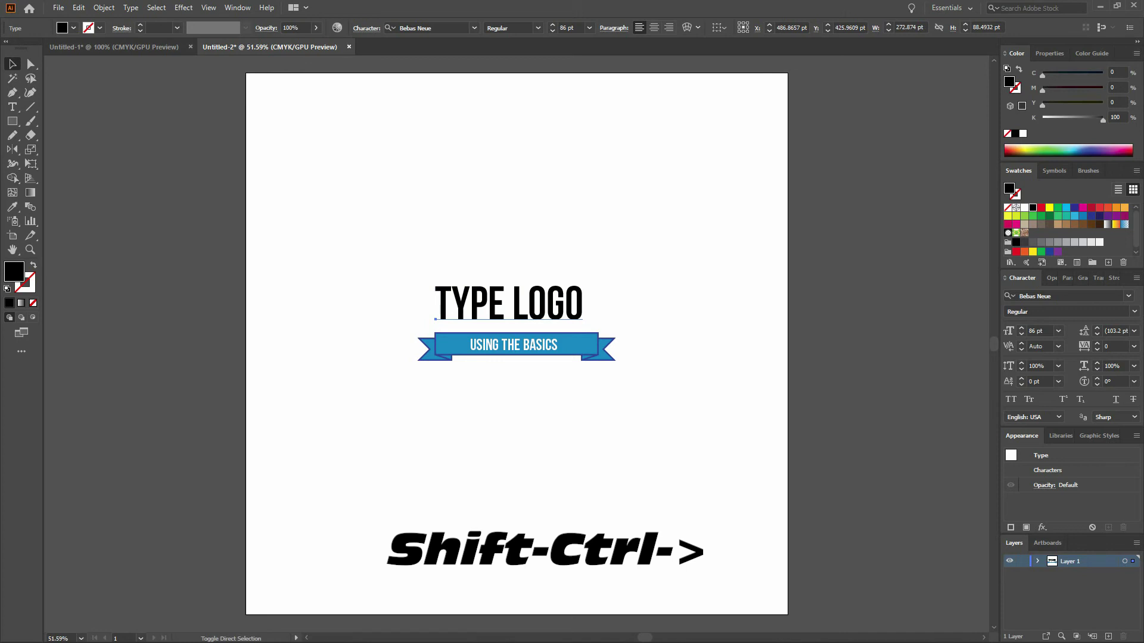
key("ctrl+shift+period")
key("ctrl+shift+period")
key("ctrl+shift+period")
key("ctrl+shift+period")
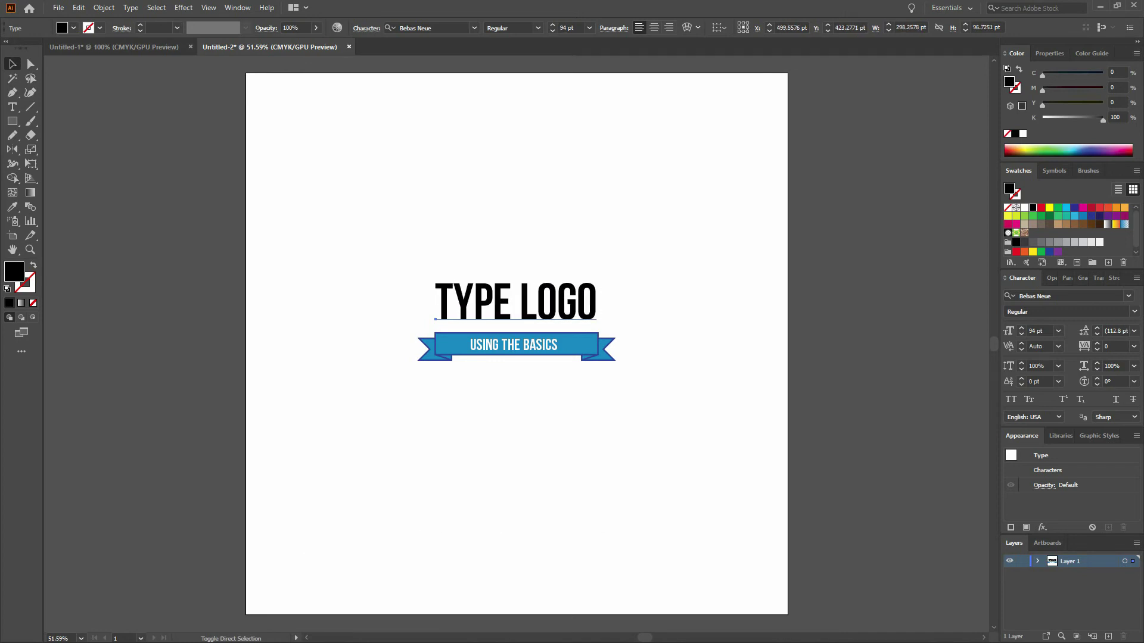
key("ctrl+shift+a")
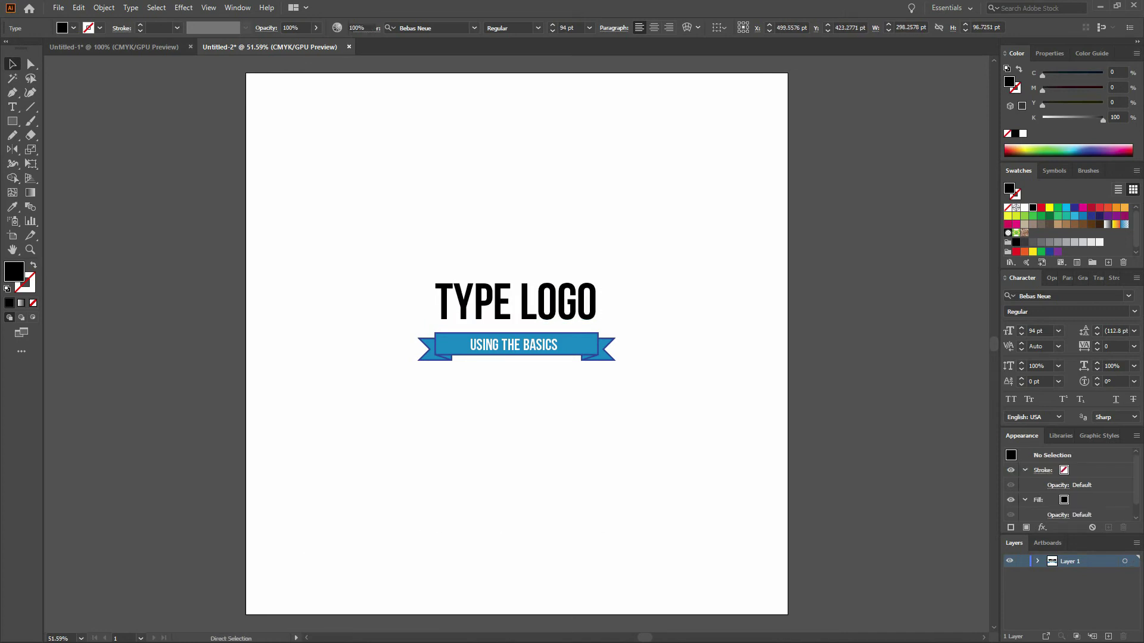
left_click_drag(515, 303, 515, 308)
key("Down")
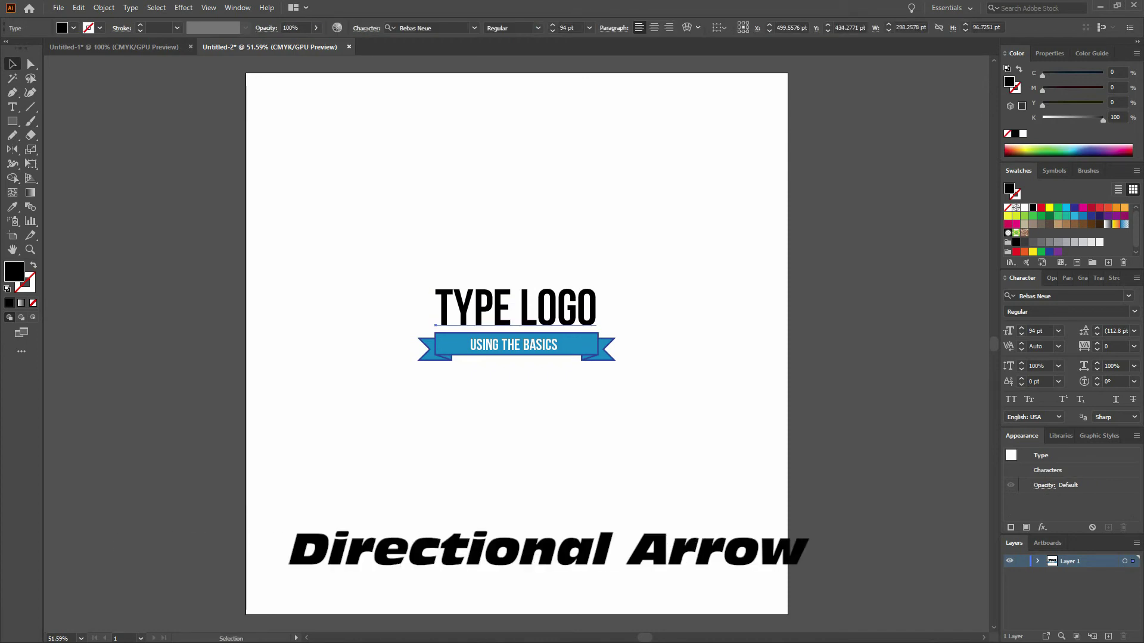
key("ctrl+shift+a")
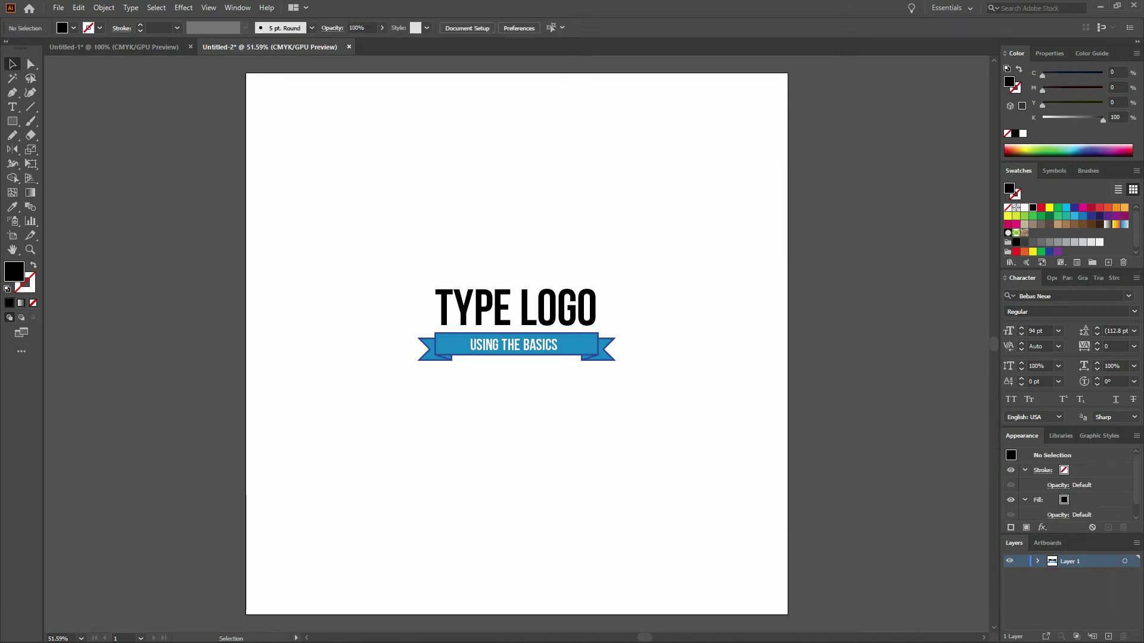
key("ctrl+z")
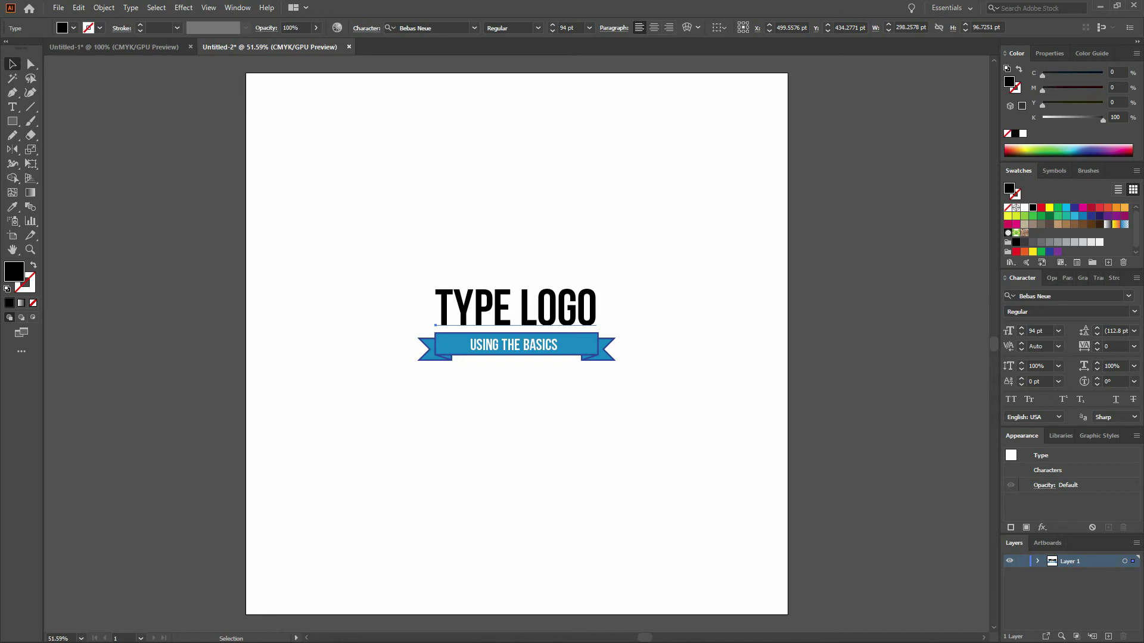
- Copy the ribbon's blue fill and outline onto TYPE LOGO with the Eyedropper, then swap fill and stroke
left_click(11, 208)
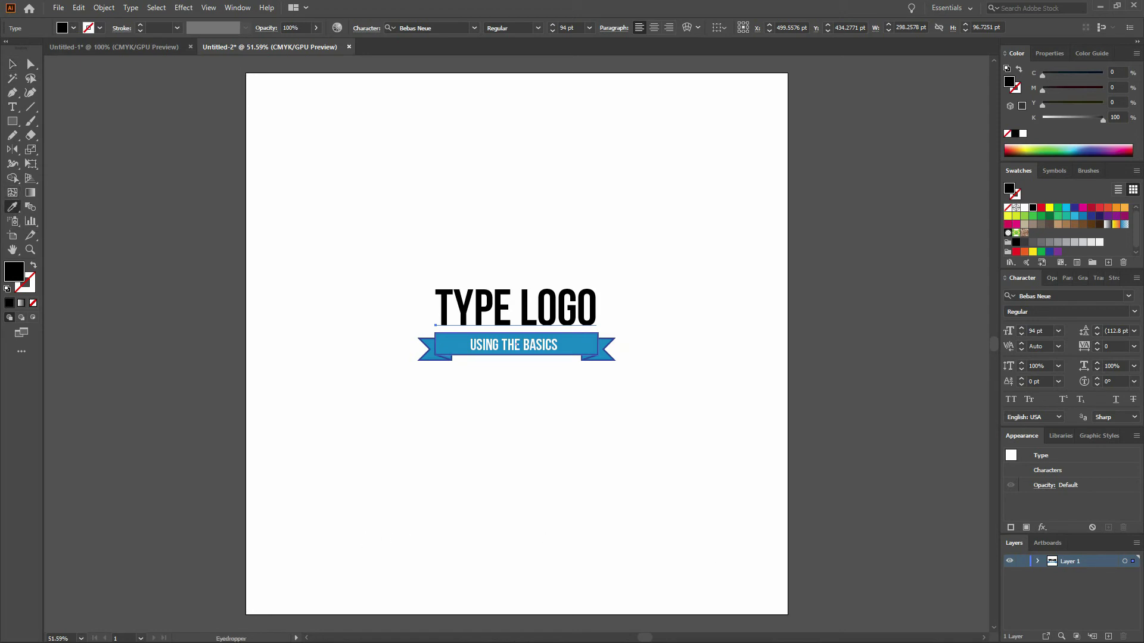
left_click(516, 344)
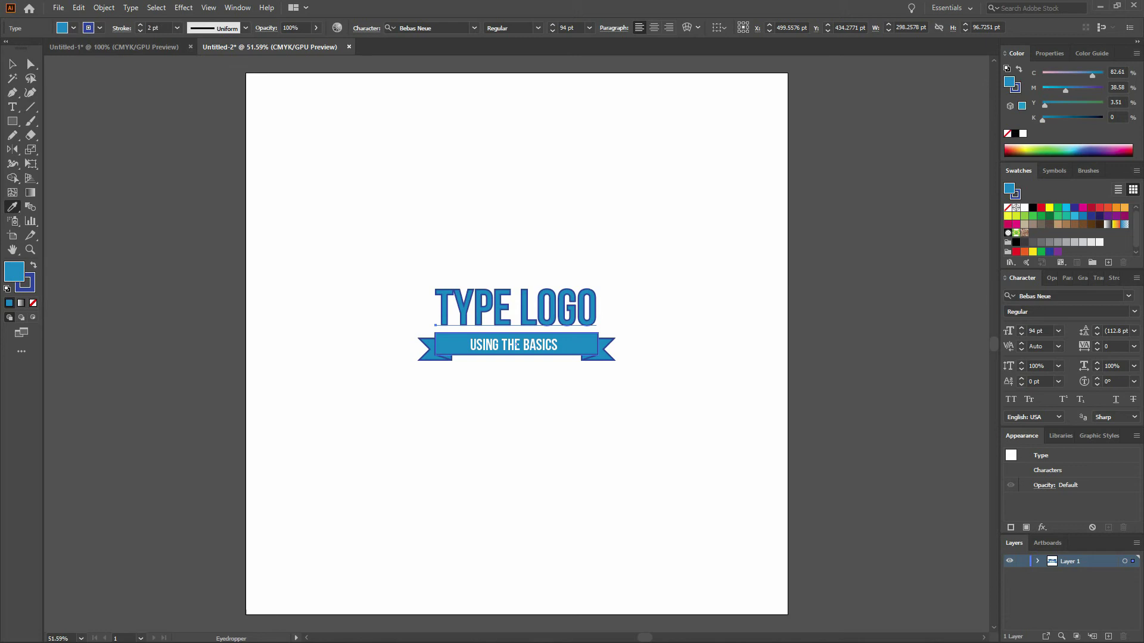
key("v")
key("ctrl+shift+a")
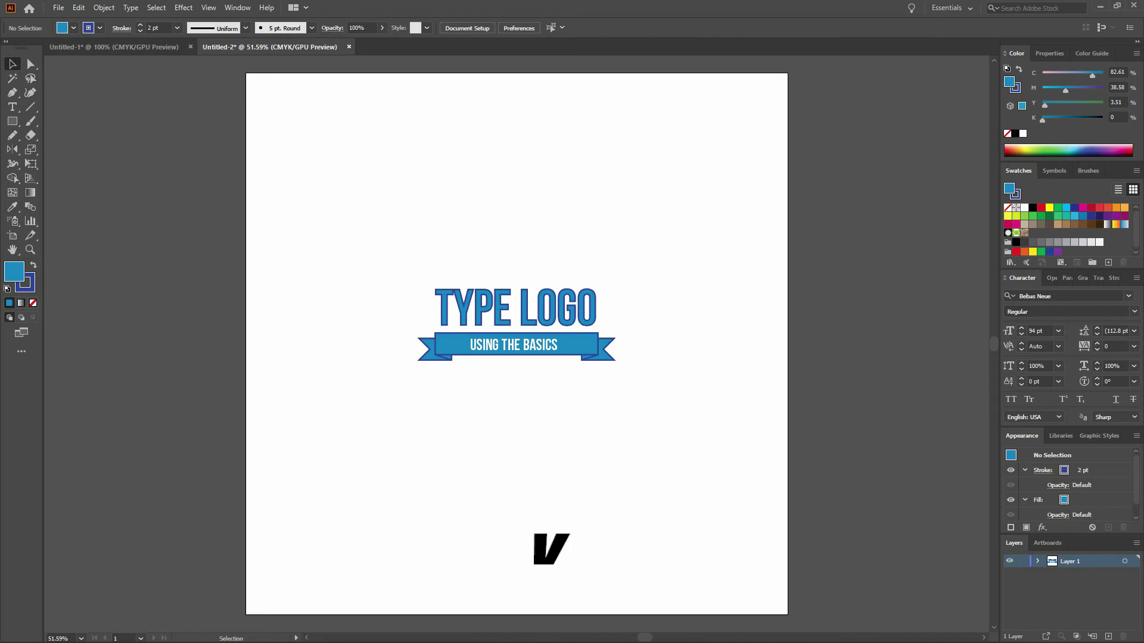
left_click(516, 307)
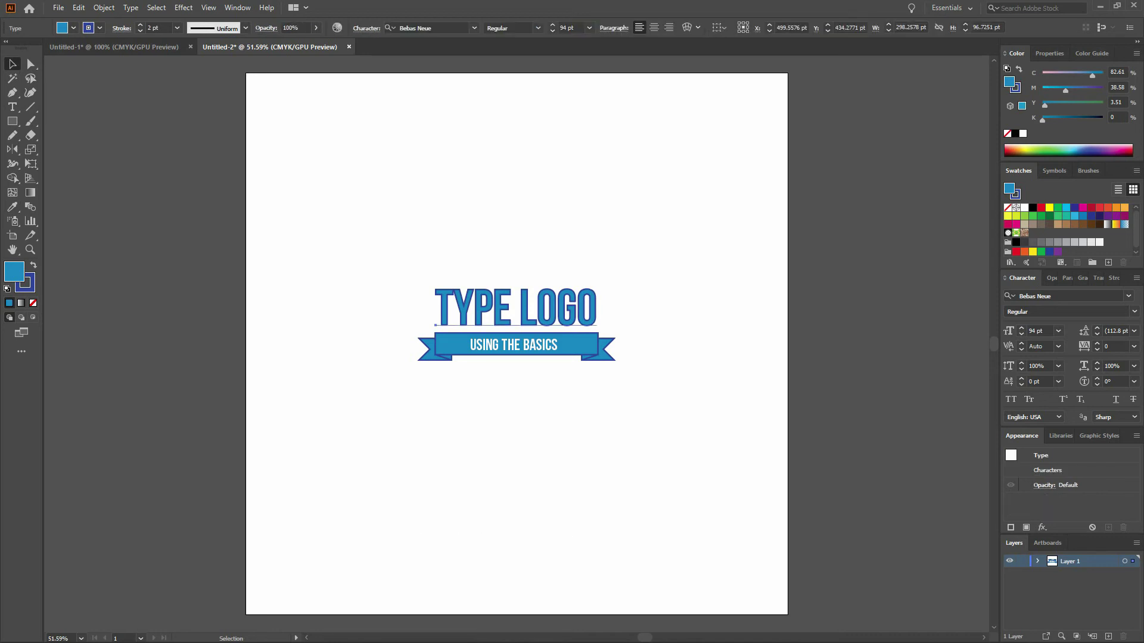
key("shift+x")
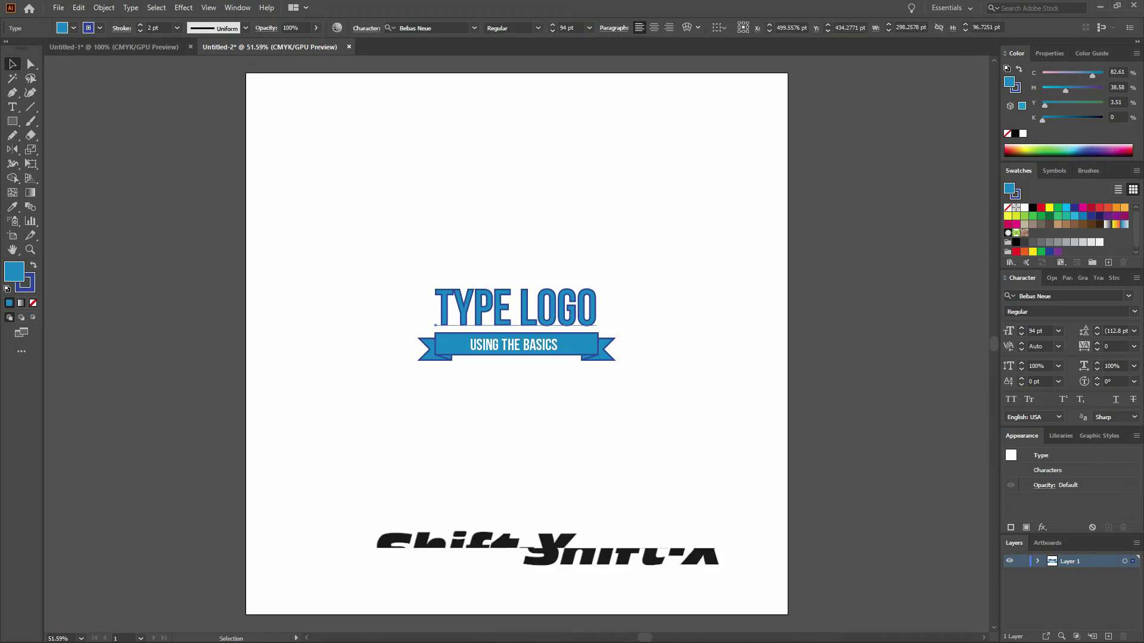
key("ctrl+shift+a")
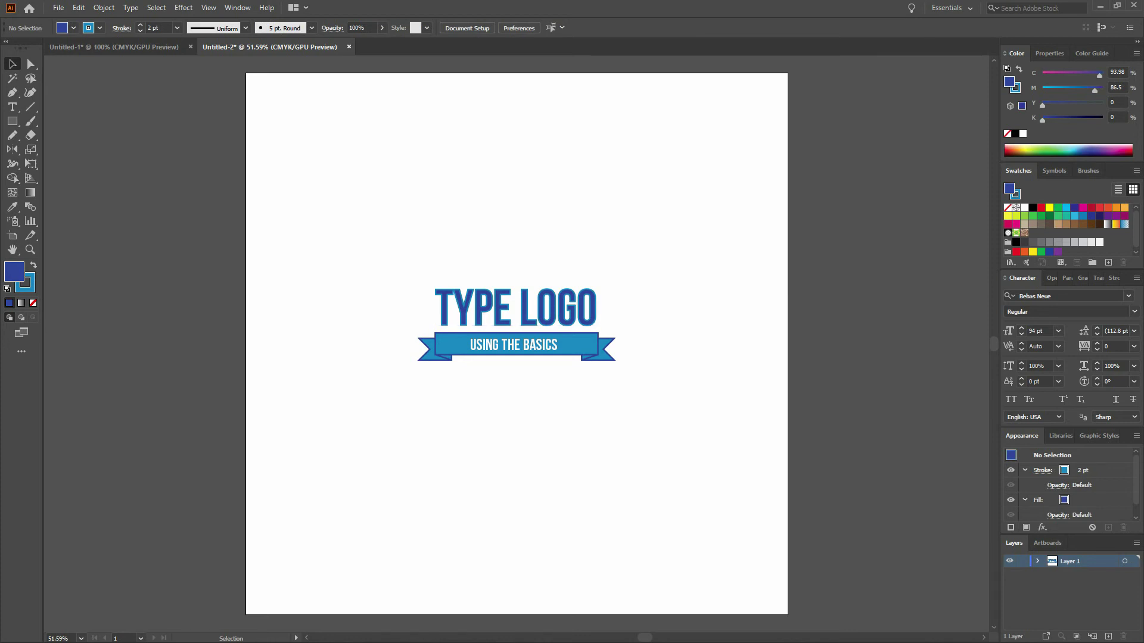
left_click(516, 307)
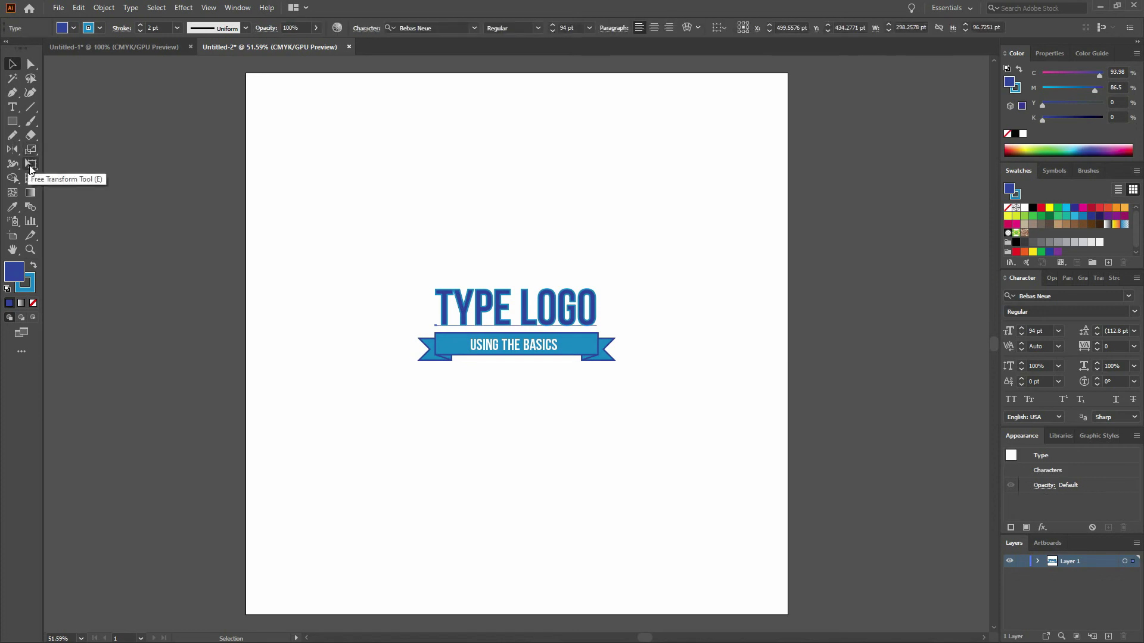
- Stretch TYPE LOGO taller with Free Transform to 115.74 pt high
key("e")
left_click(29, 164)
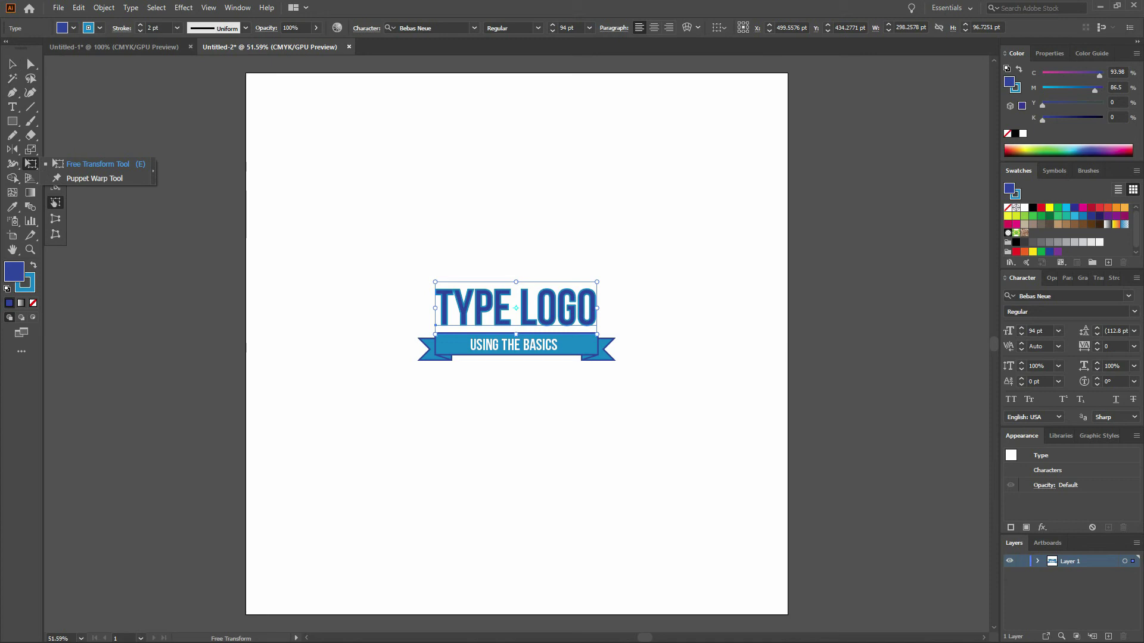
left_click(28, 163)
left_click_drag(515, 282, 516, 272)
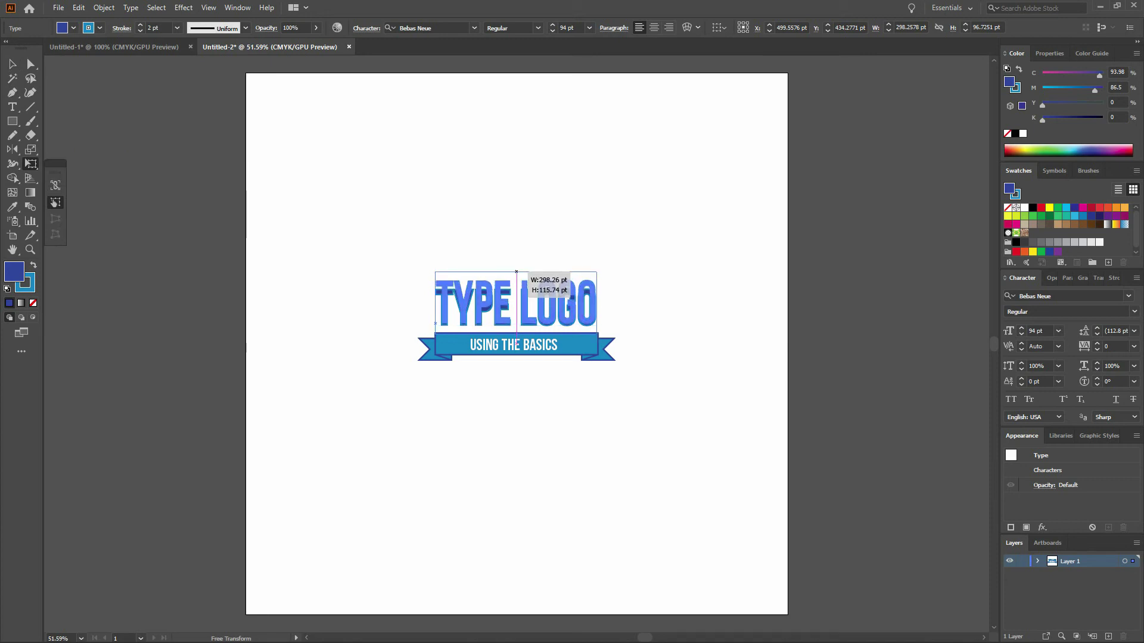
left_click_drag(516, 272, 515, 271)
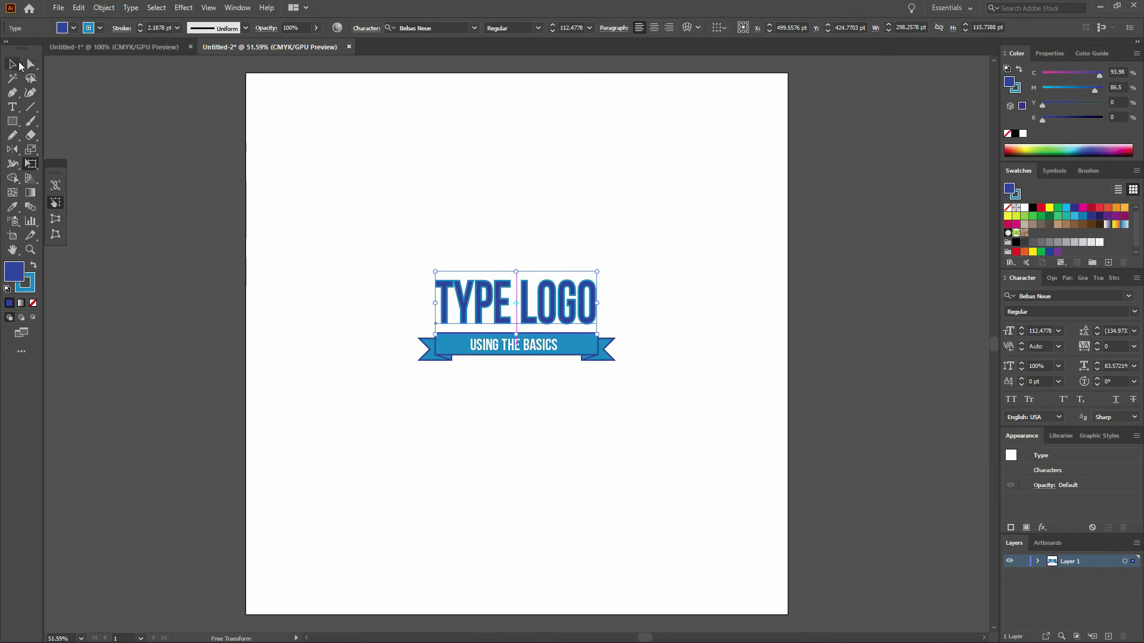
- Nudge TYPE LOGO down onto the ribbon and group the text with the ribbon
key("v")
key("ctrl+shift+a")
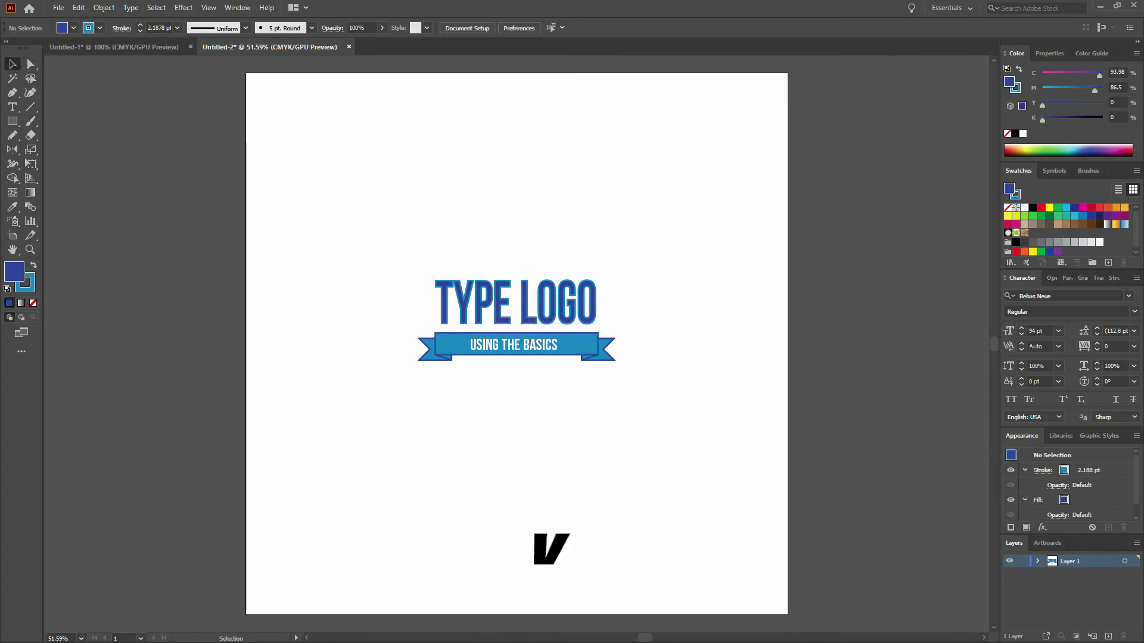
left_click(515, 304)
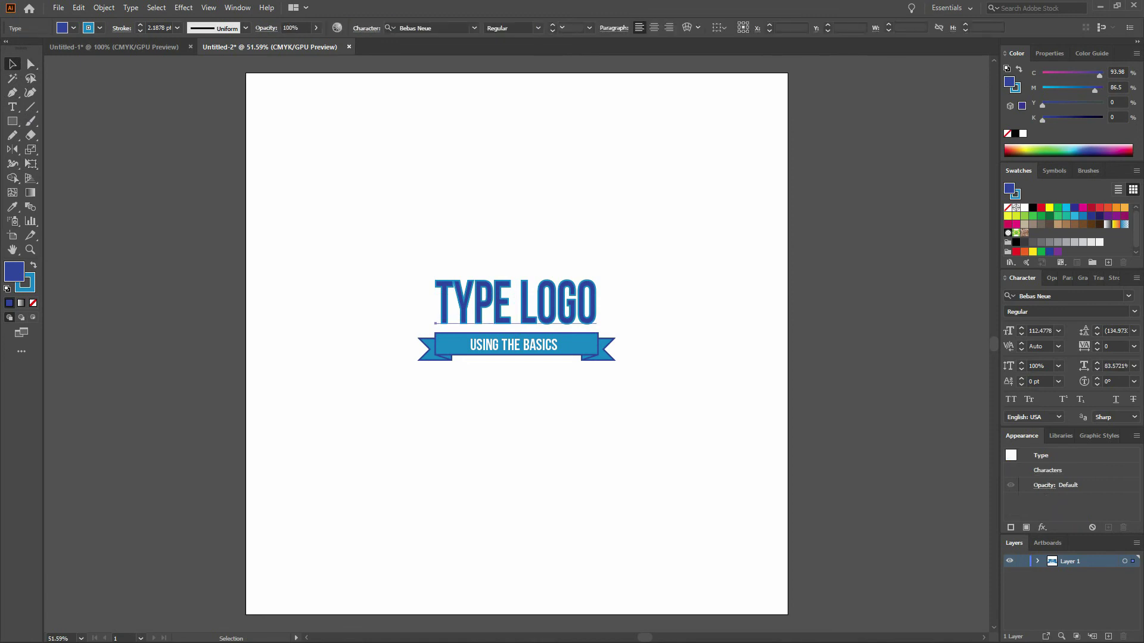
key("Down")
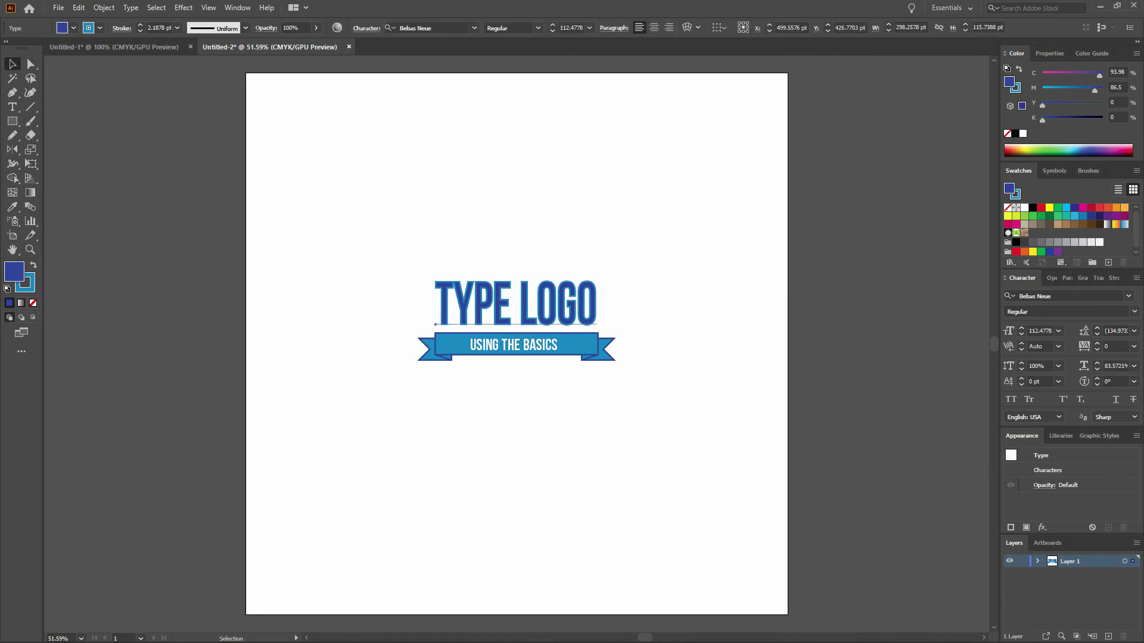
key("ctrl+shift+a")
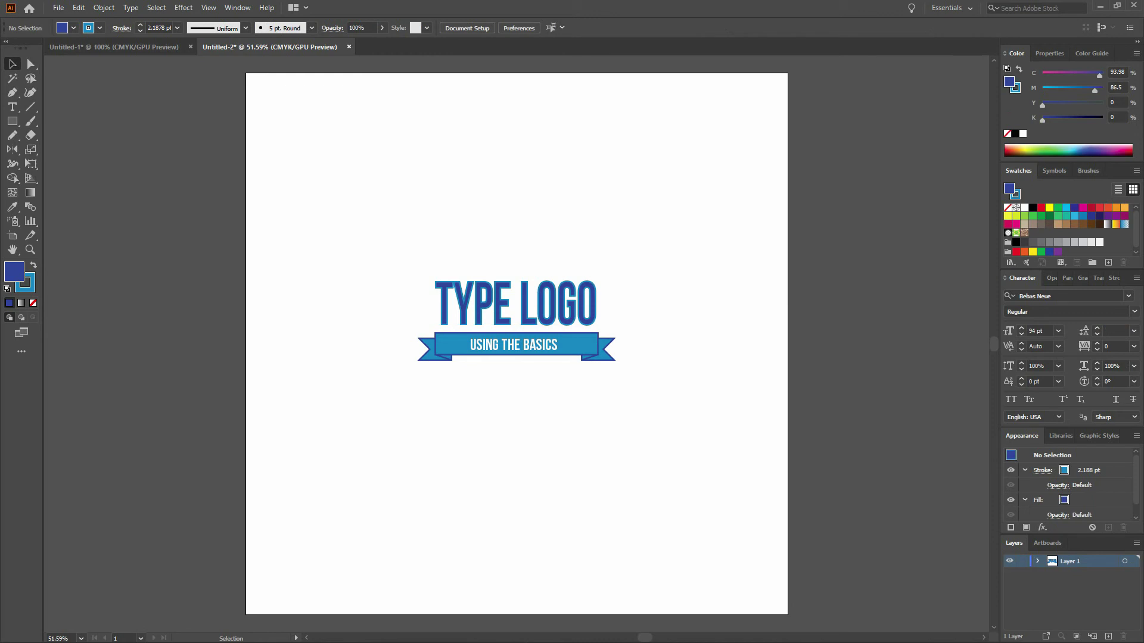
left_click_drag(336, 239, 697, 386)
key("ctrl+g")
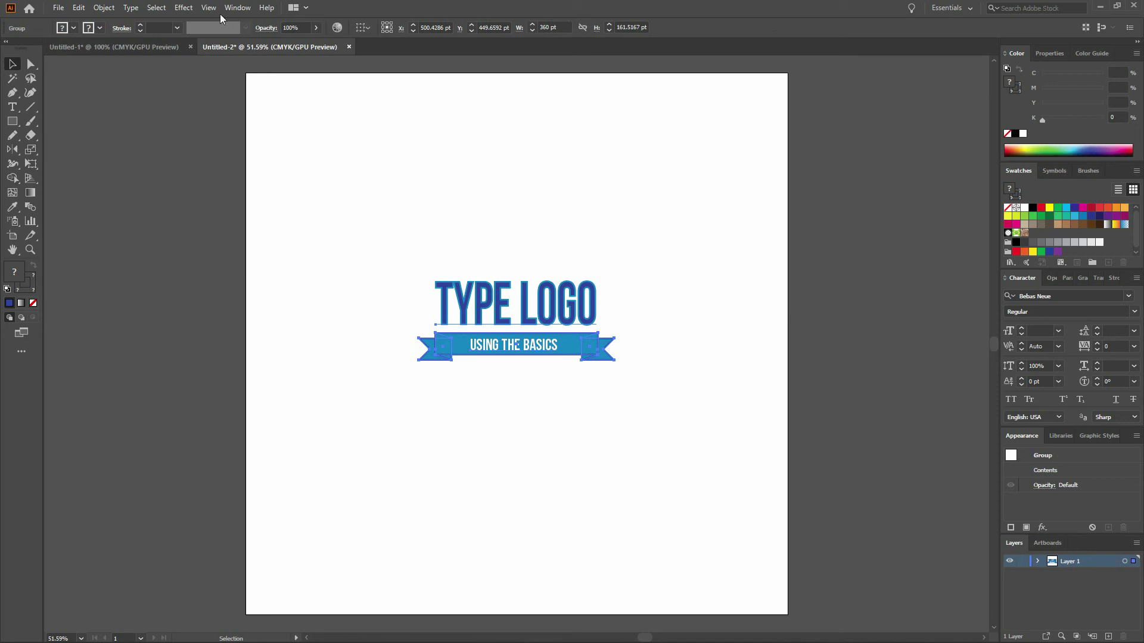
- Apply an Arc warp with a 20% bend to the grouped logo
left_click(196, 13)
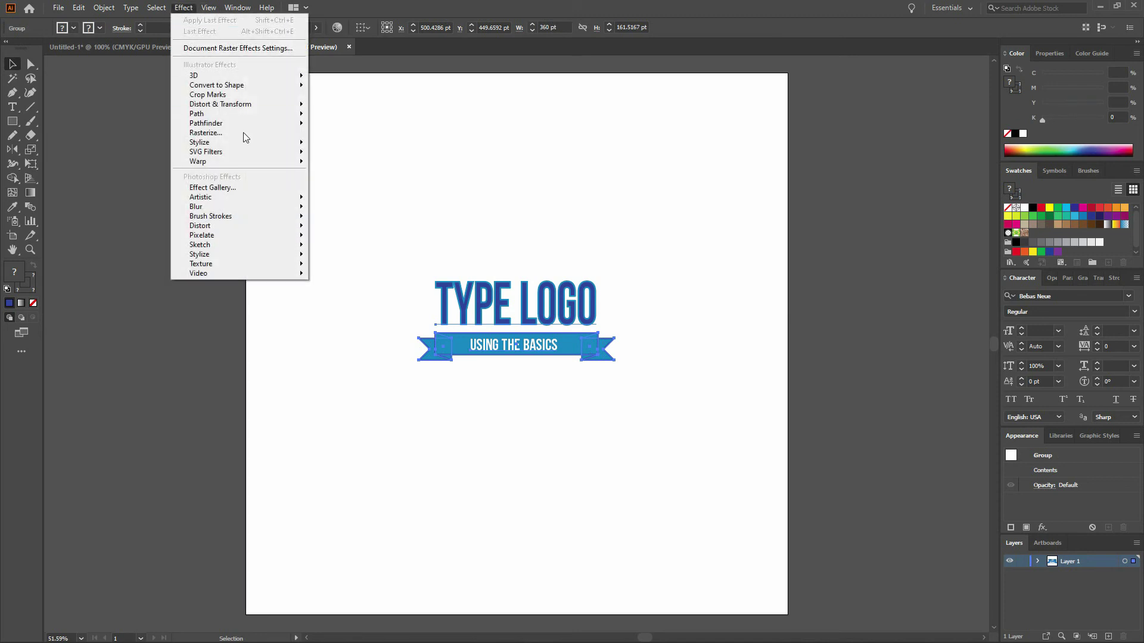
mouse_move(256, 162)
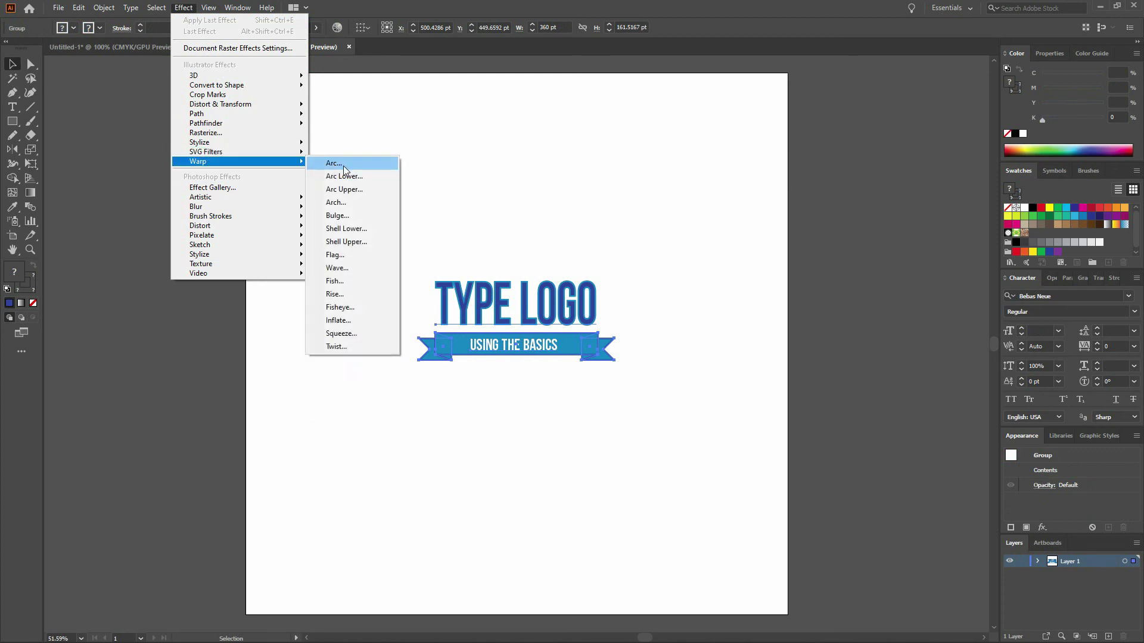
left_click(345, 163)
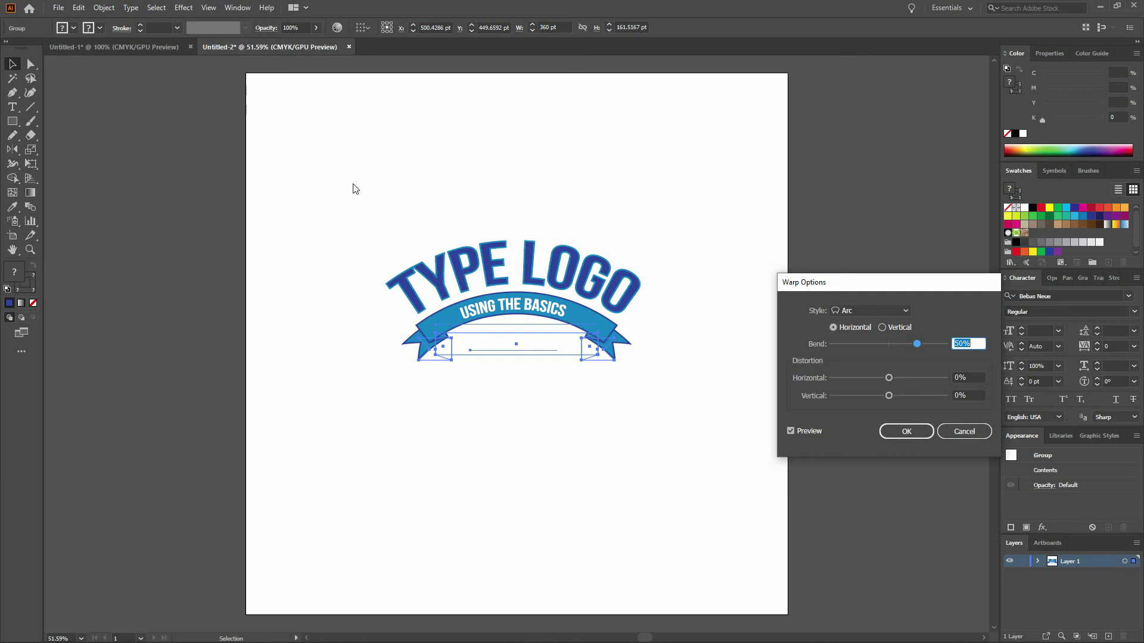
type("20")
key("Tab")
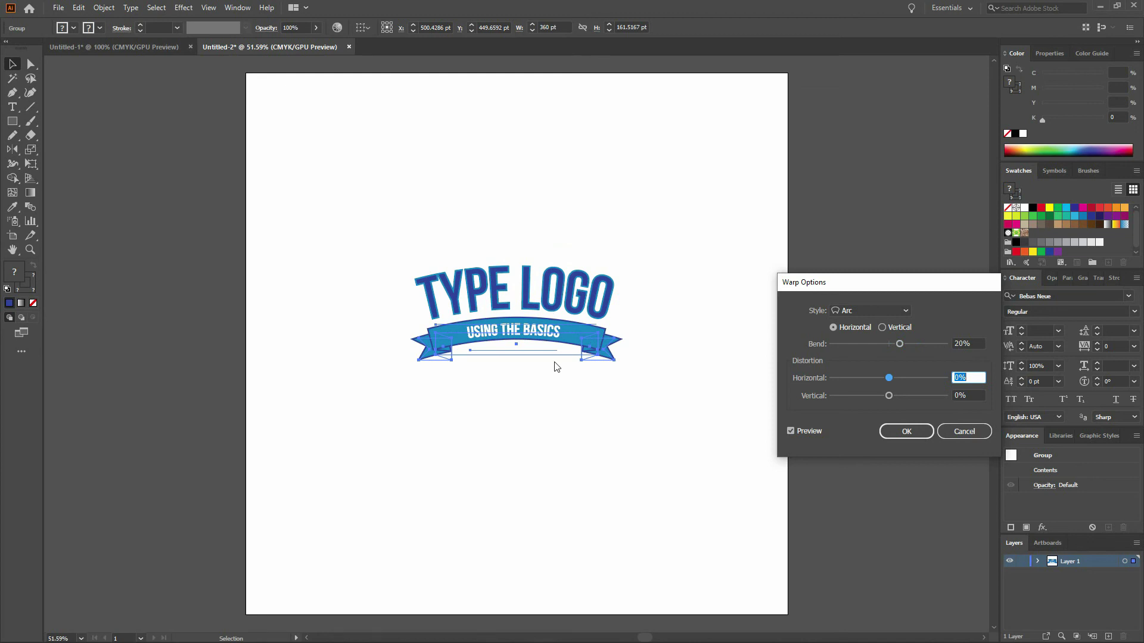
left_click(906, 431)
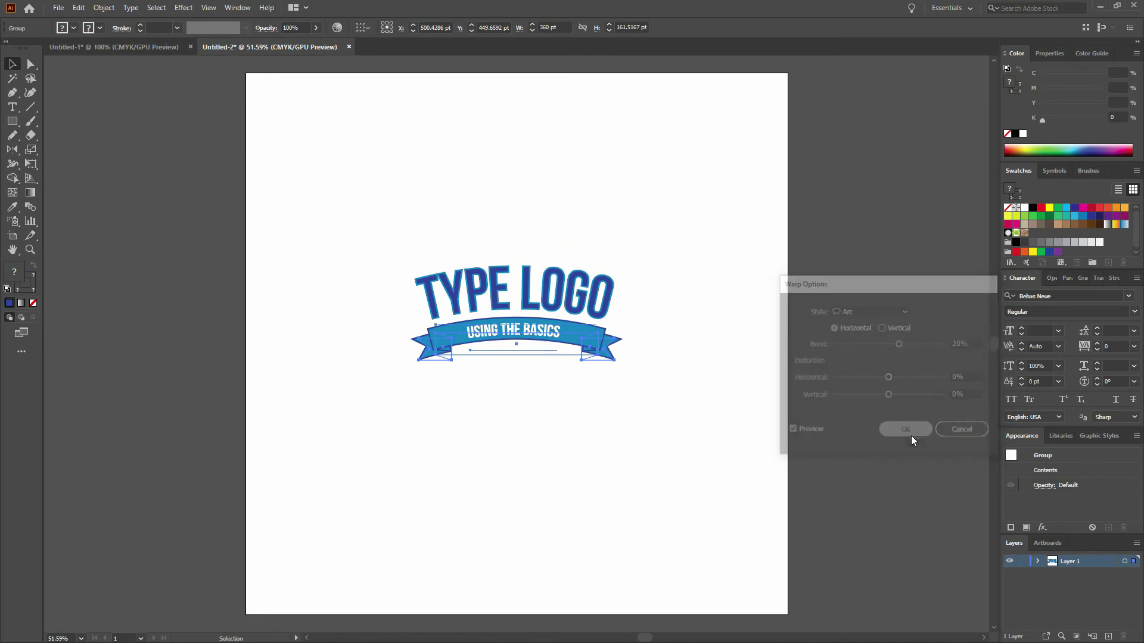
key("ctrl+shift+a")
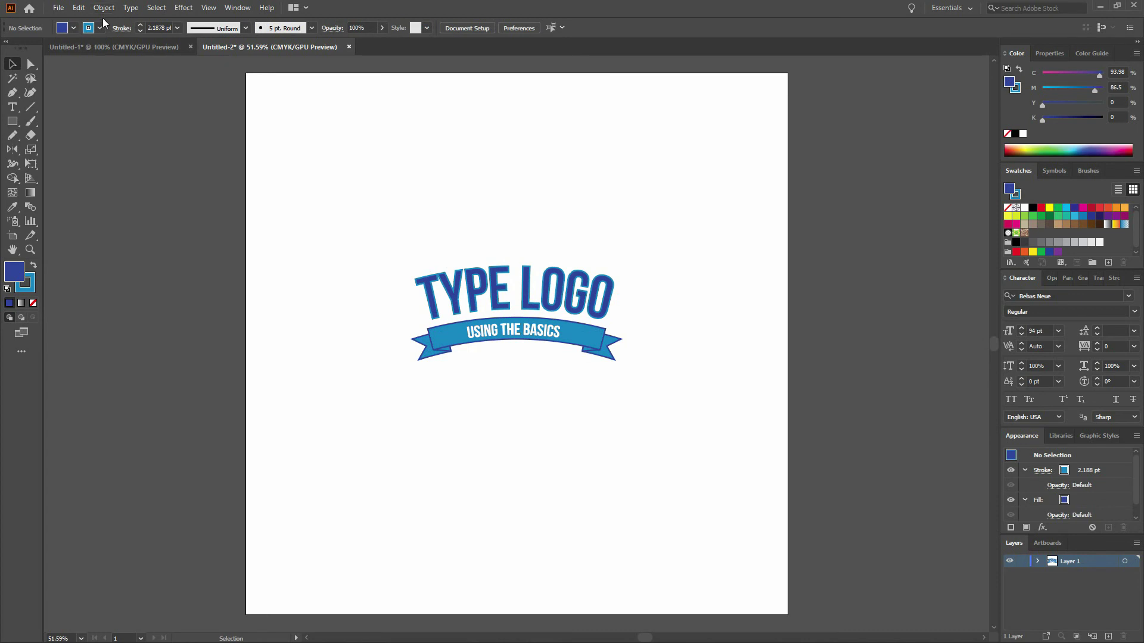
- Check the Untitled-1 reference logo, then return to Untitled-2 with the Type tool ready
left_click(124, 52)
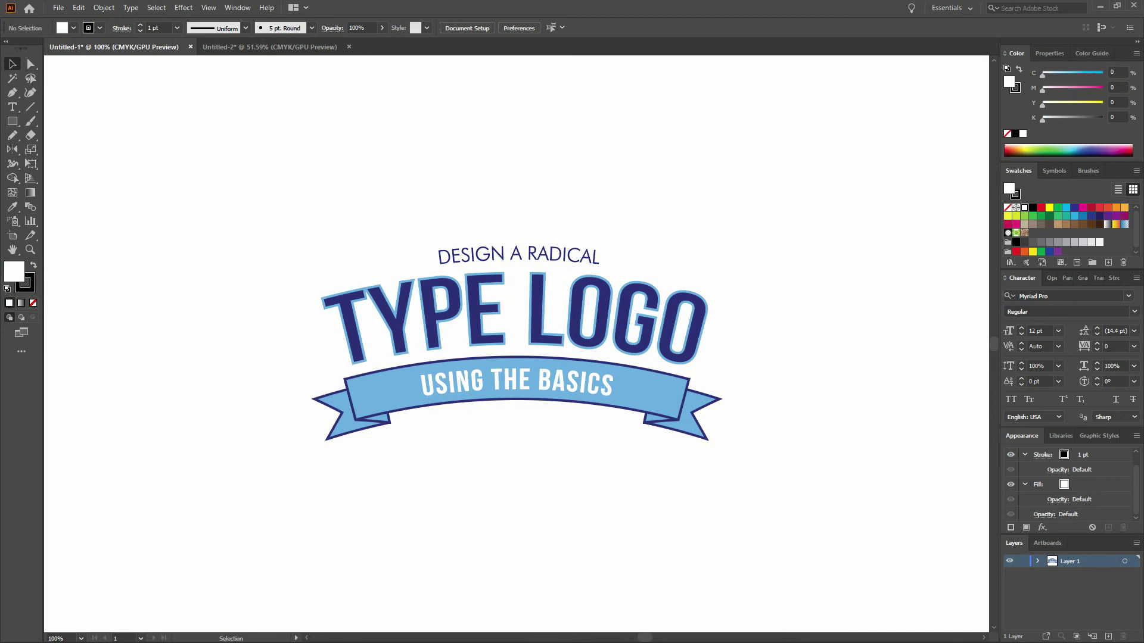
left_click(262, 50)
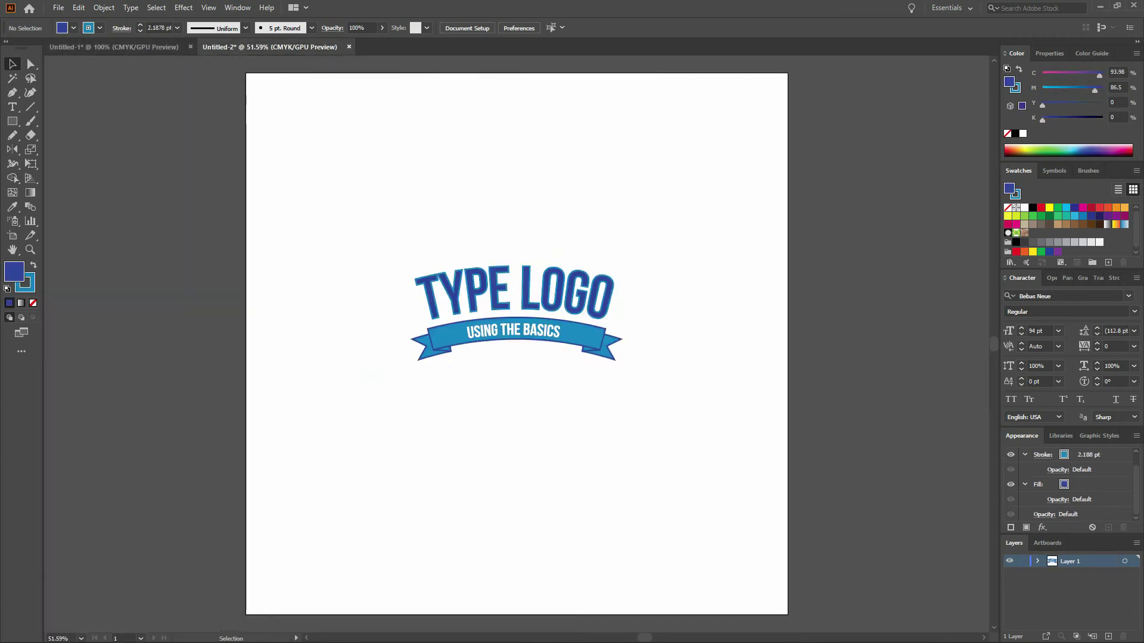
left_click(13, 107)
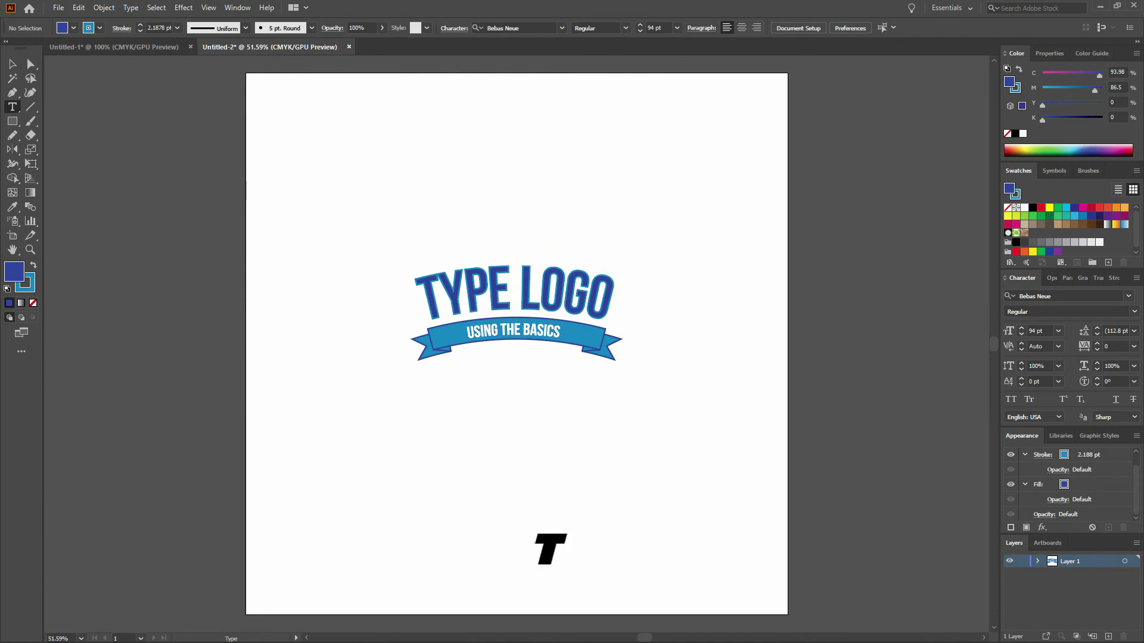
- Type 'DESIGN A RADICAL' above the logo, centre it, and set it in Futura Std Book
left_click(511, 240)
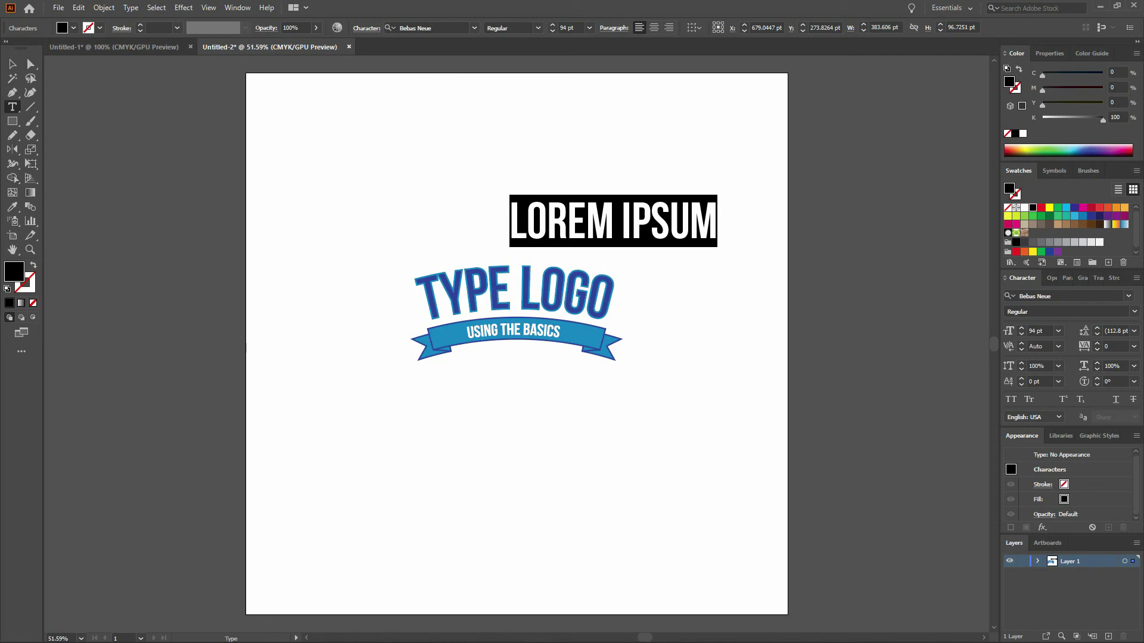
type("DESIGN A RADICAL")
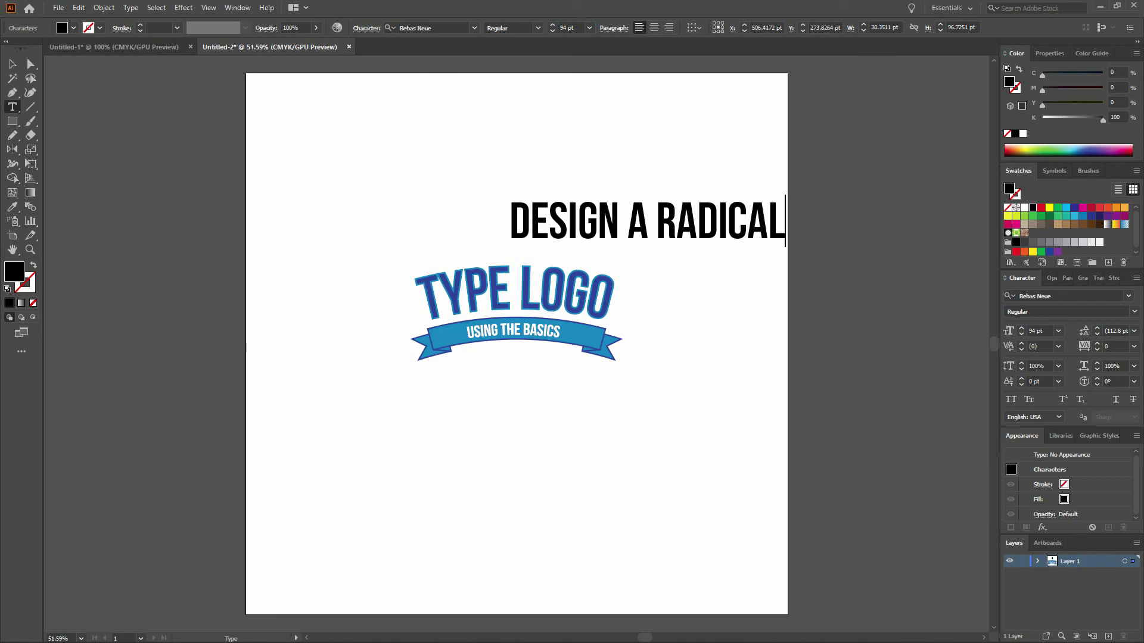
key("ctrl")
key("ctrl+a")
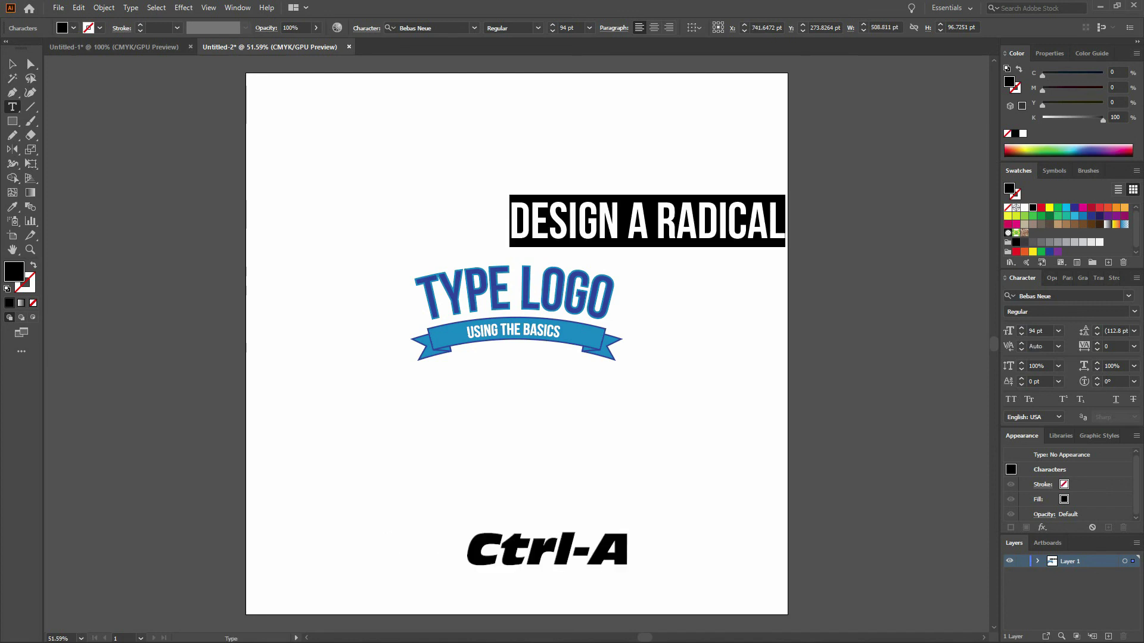
key("ctrl+shift+c")
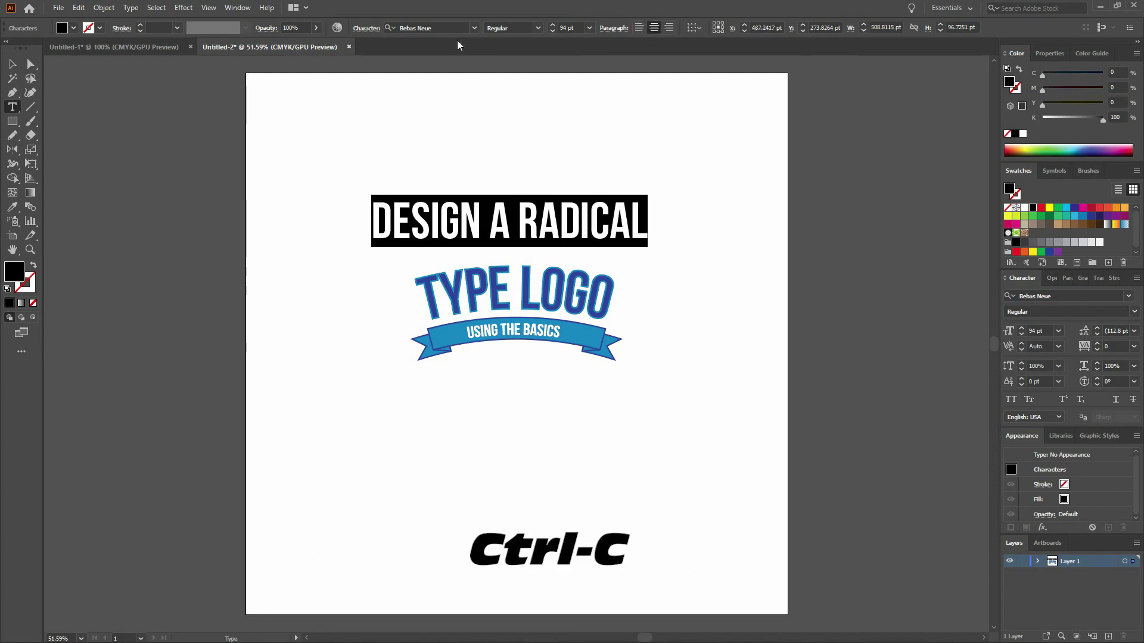
left_click(429, 28)
type("f")
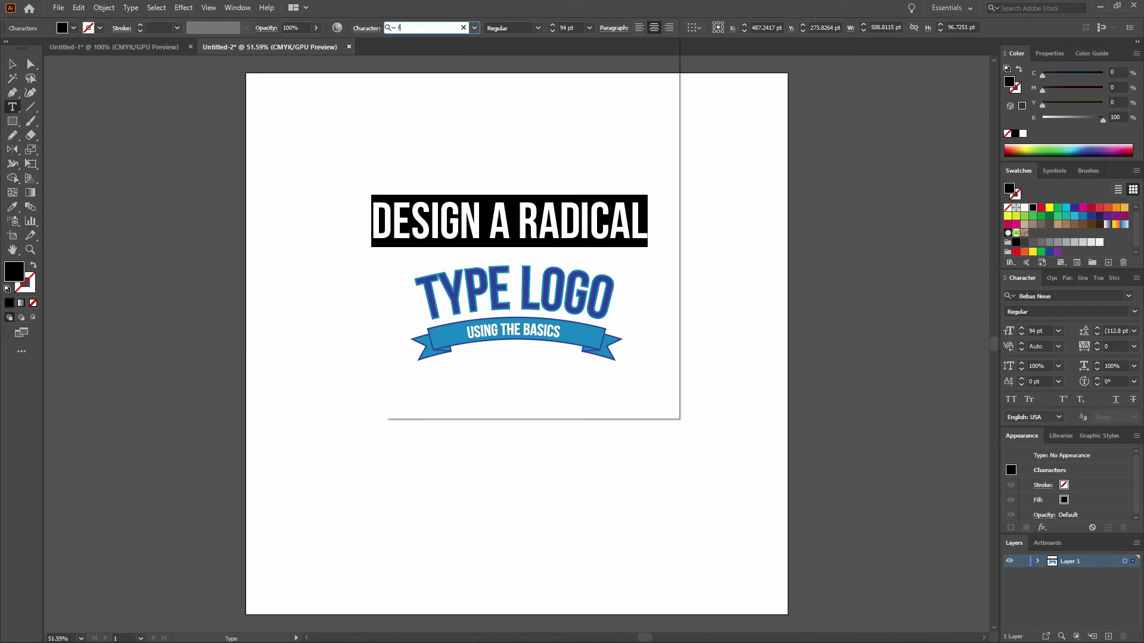
type("ut")
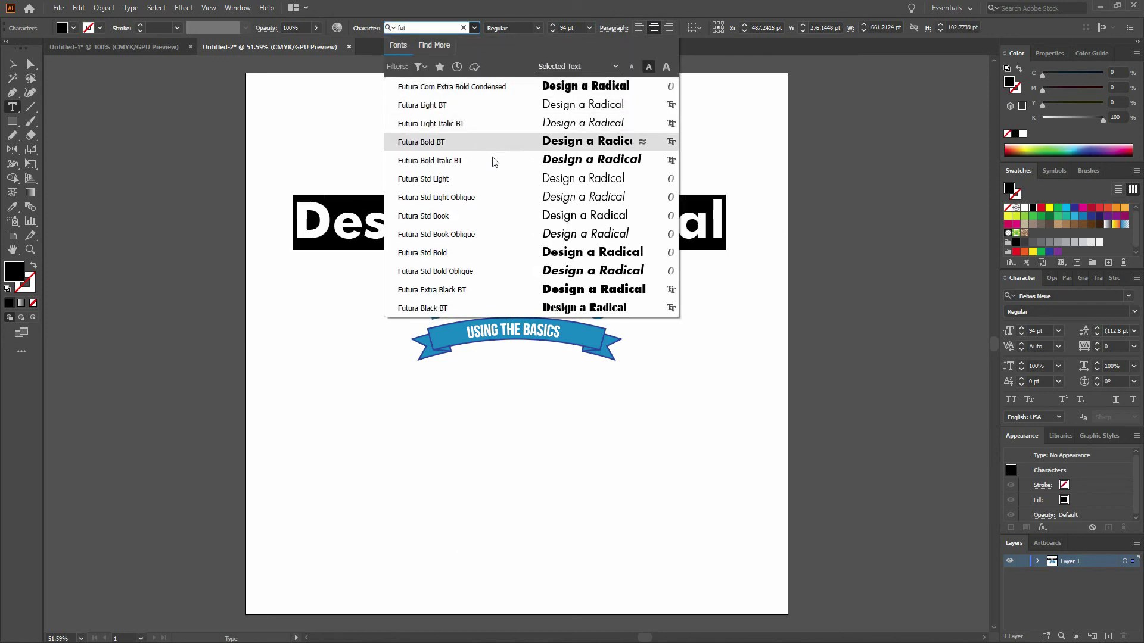
left_click(492, 223)
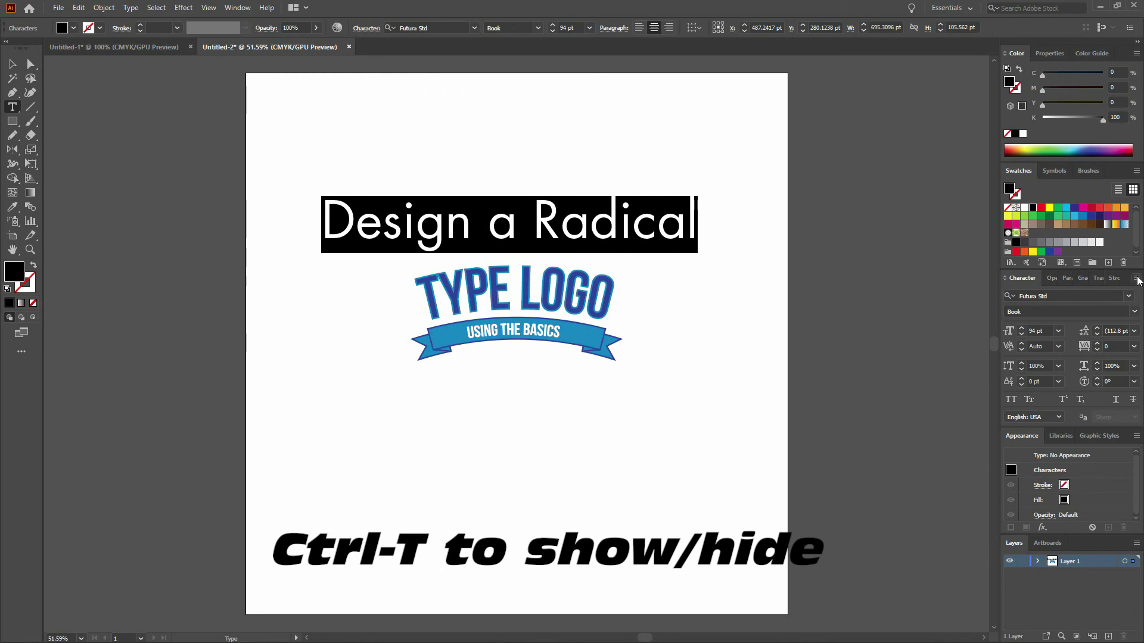
- Set the heading to All Caps and shrink it to 20 pt
left_click(1136, 278)
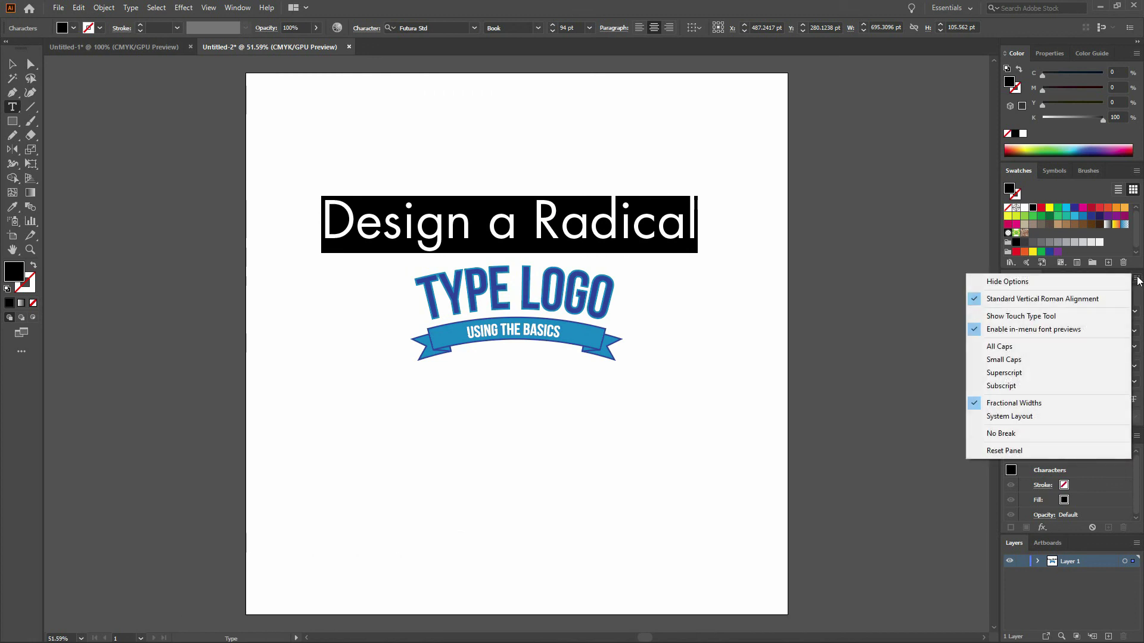
left_click(1068, 347)
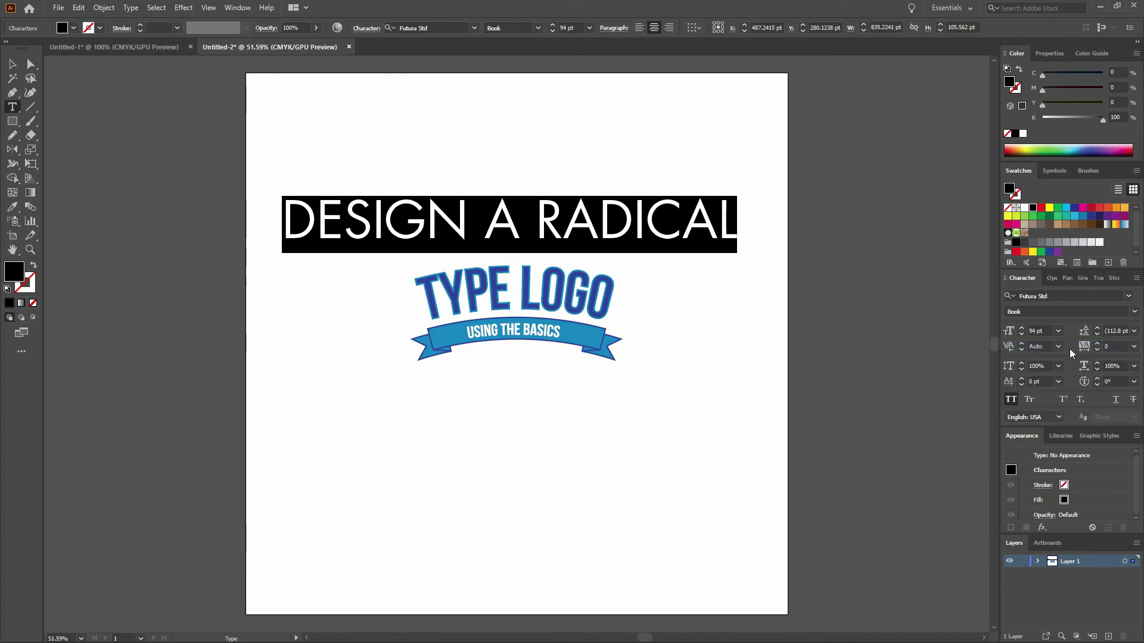
key("ctrl+shift+comma")
key("ctrl+shift+comma")
key("ctrl+shift+comma")
key("ctrl+shift+comma")
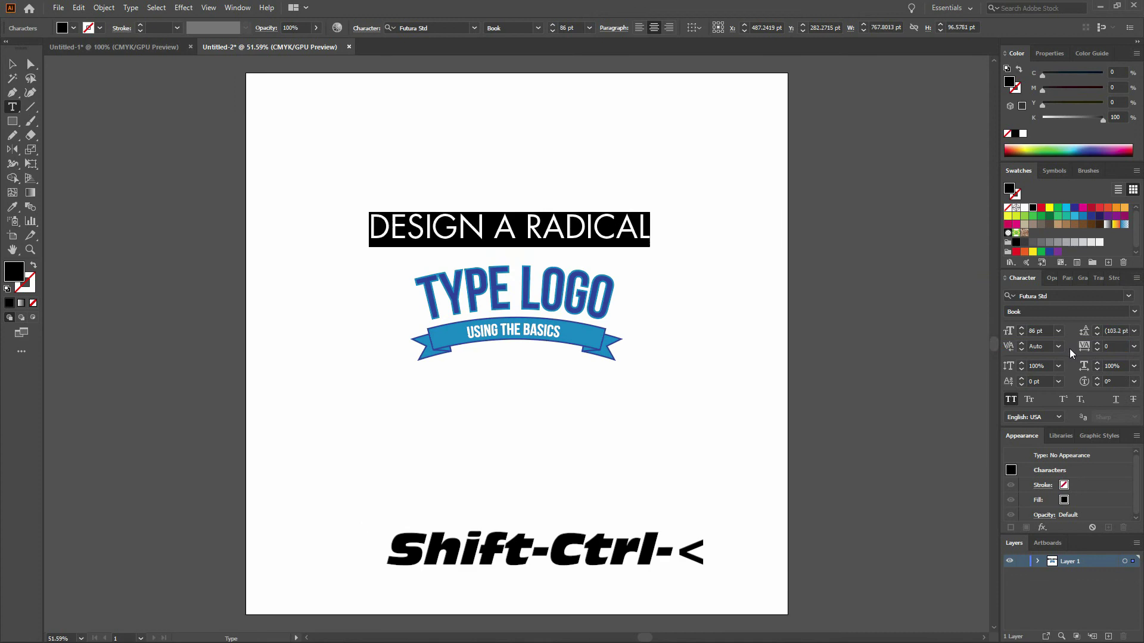
key("ctrl+shift+comma")
key("ctrl+shift+comma")
key("ctrl+shift+comma")
key("ctrl+shift+comma")
key("ctrl+shift+comma")
key("ctrl+shift+comma")
key("ctrl+shift+comma")
key("ctrl+shift+comma")
key("ctrl+shift+comma")
key("ctrl+shift+comma")
key("ctrl+shift+comma")
key("ctrl+shift+comma")
key("ctrl+shift+comma")
key("ctrl+shift+comma")
key("ctrl+shift+comma")
key("ctrl+shift+comma")
key("ctrl+shift+comma")
key("ctrl+shift+comma")
key("ctrl+shift+comma")
key("ctrl+shift+comma")
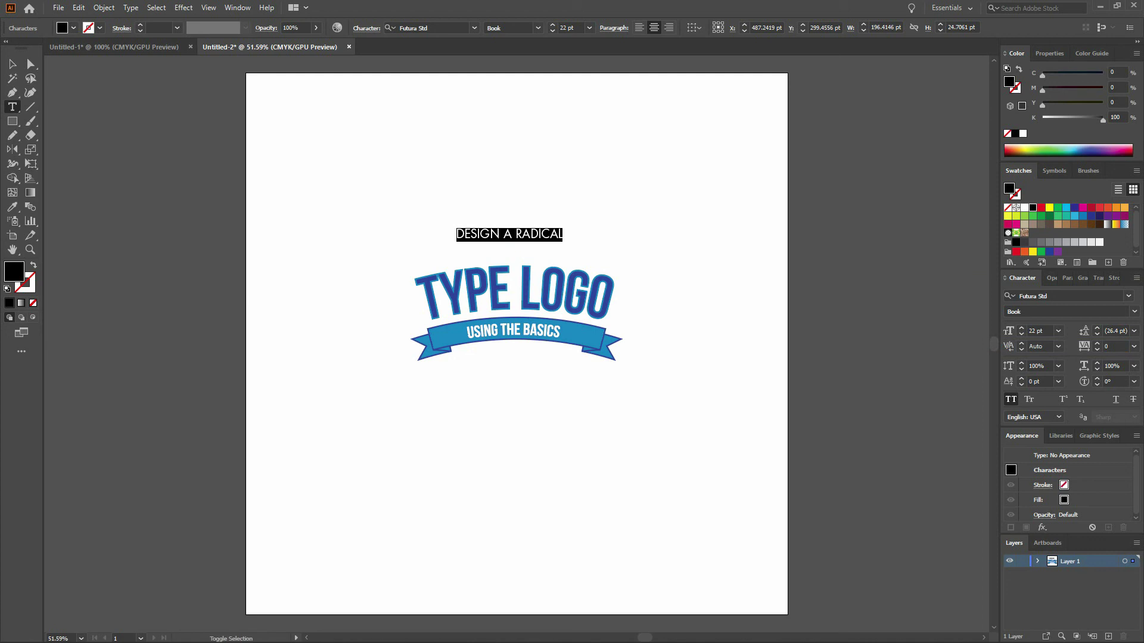
key("ctrl+shift+comma")
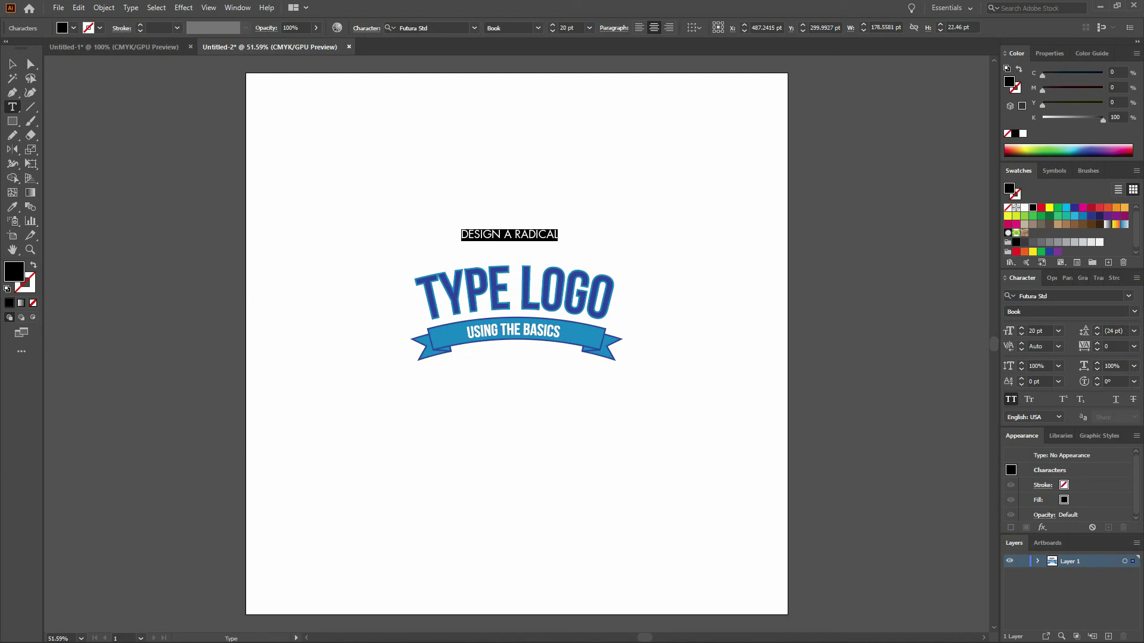
- Move the DESIGN A RADICAL heading down to sit just above TYPE LOGO
key("ctrl")
left_click_drag(558, 233, 564, 246)
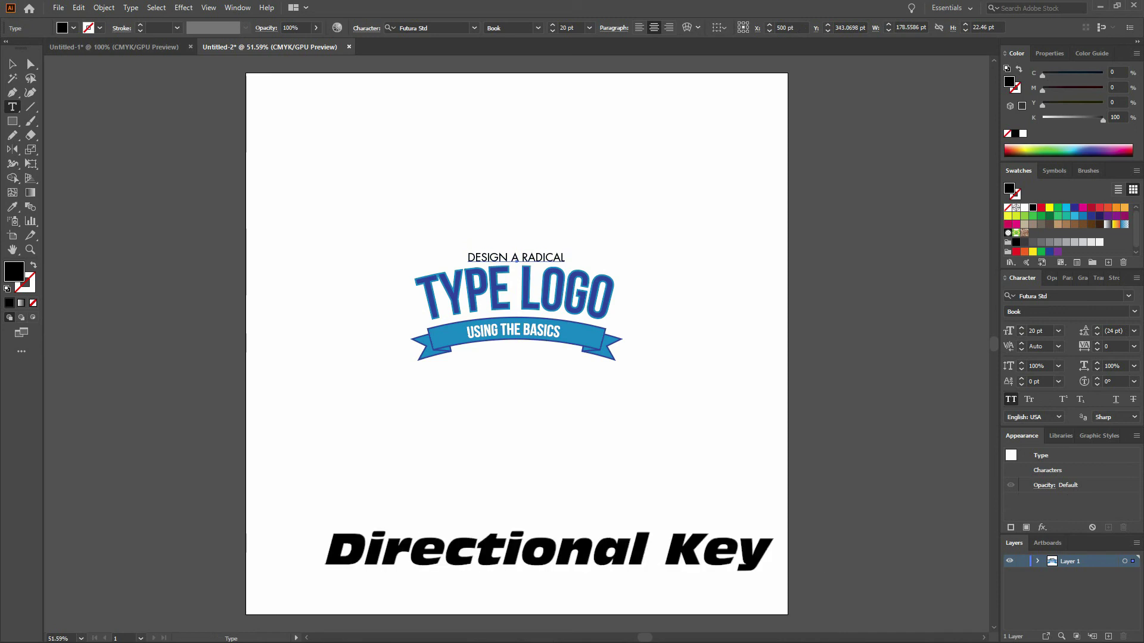
key("Down")
key("Down")
key("Down")
key("Up")
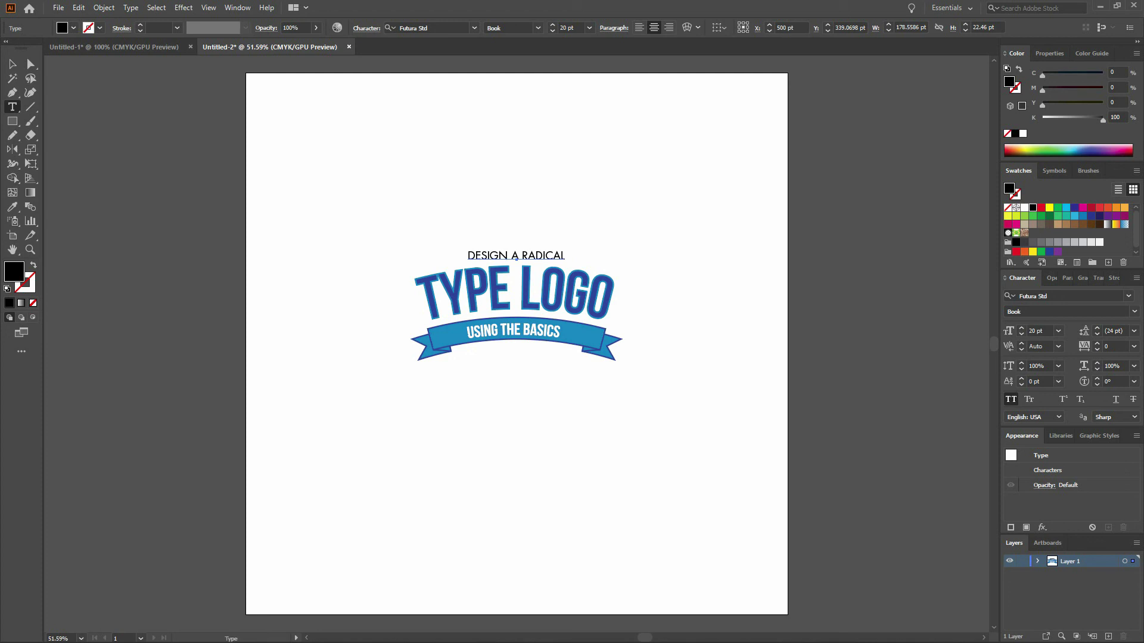
- Zoom in to 150% on the DESIGN A RADICAL heading and TYPE LOGO
key("ctrl")
key("ctrl+plus")
key("ctrl+plus")
key("ctrl+plus")
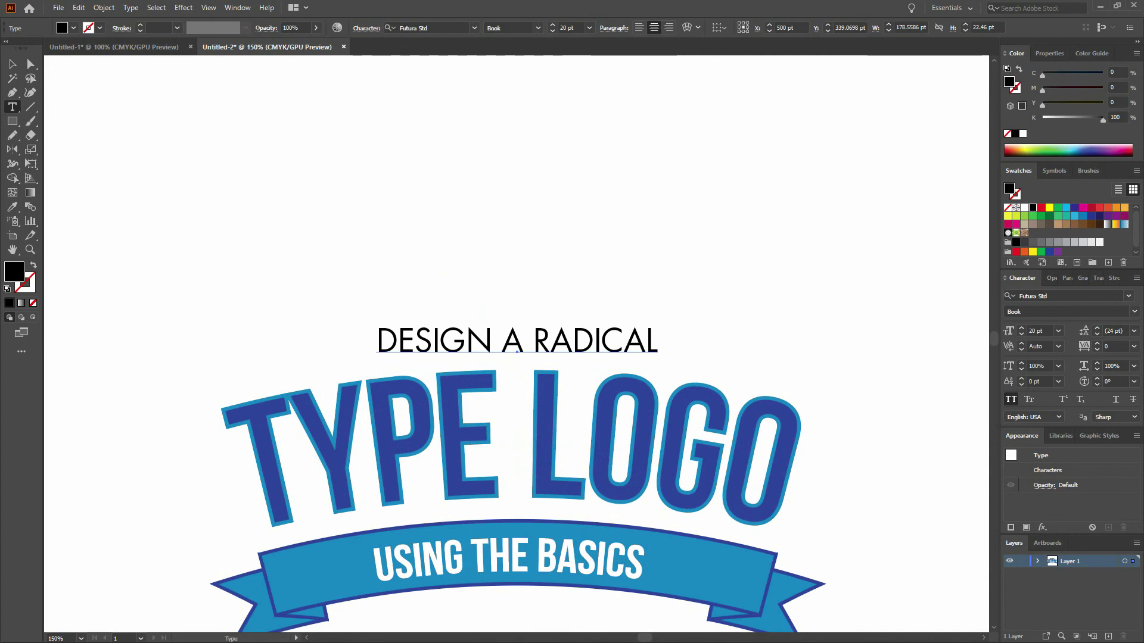
- Warp the DESIGN A RADICAL heading with an 8% Arc bend and nudge it above TYPE LOGO
left_click(189, 8)
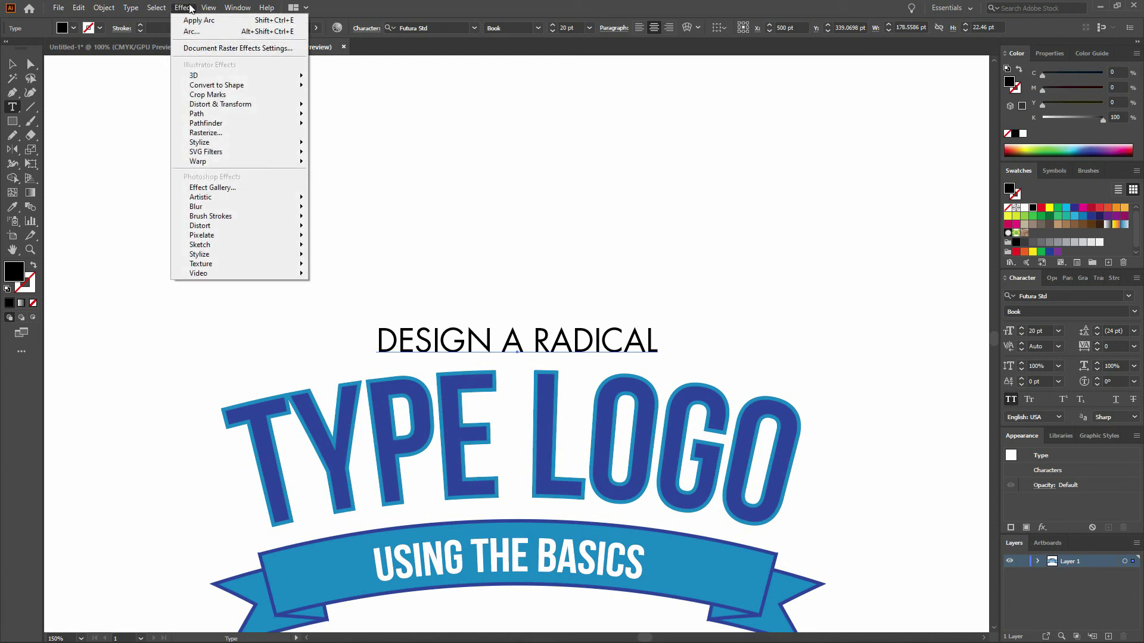
mouse_move(266, 156)
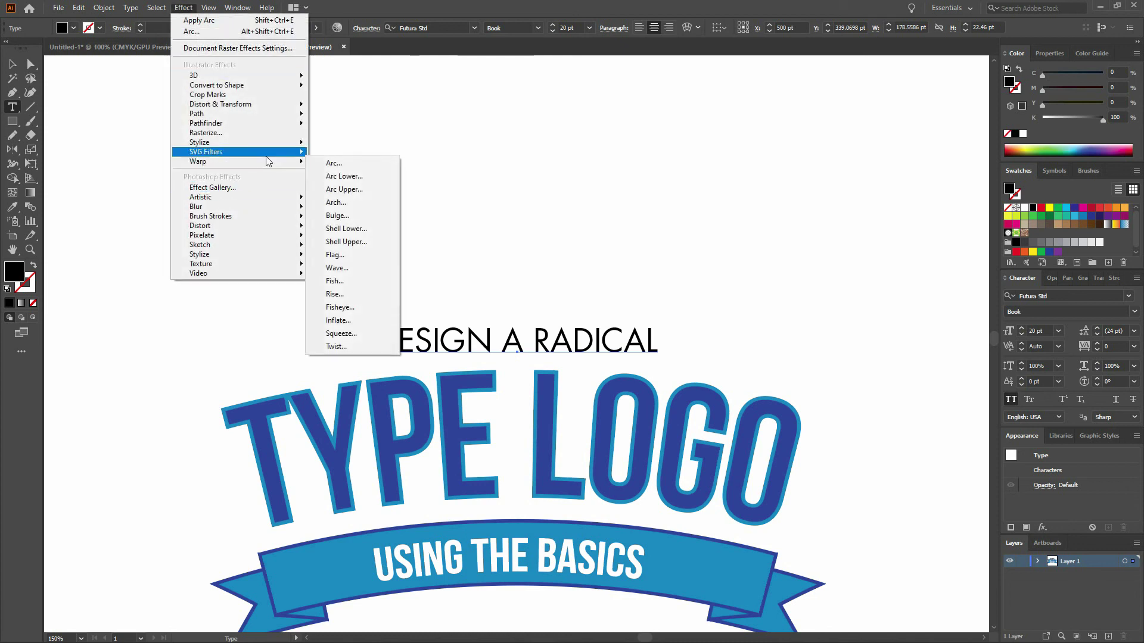
left_click(351, 170)
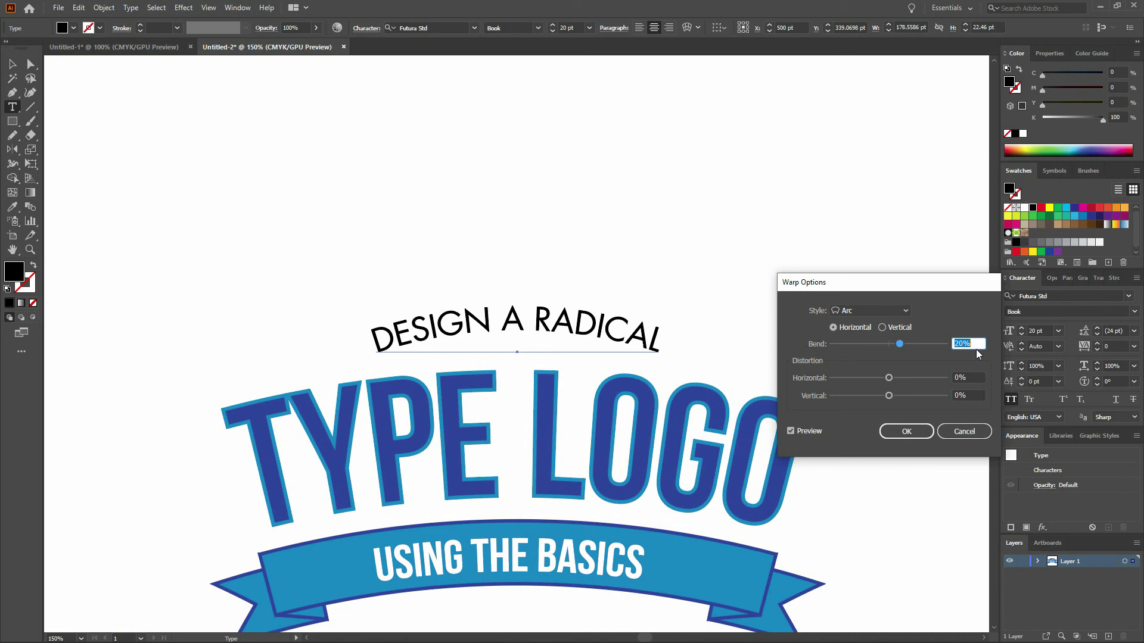
type("8")
left_click(915, 433)
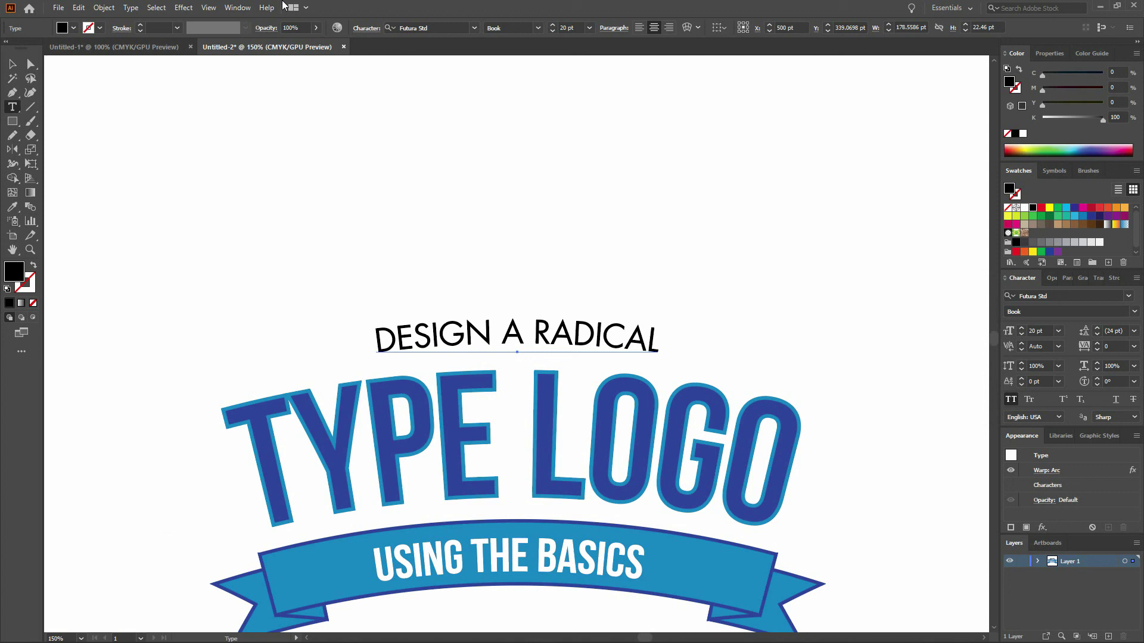
key("Down")
key("Up")
key("Up")
key("Up")
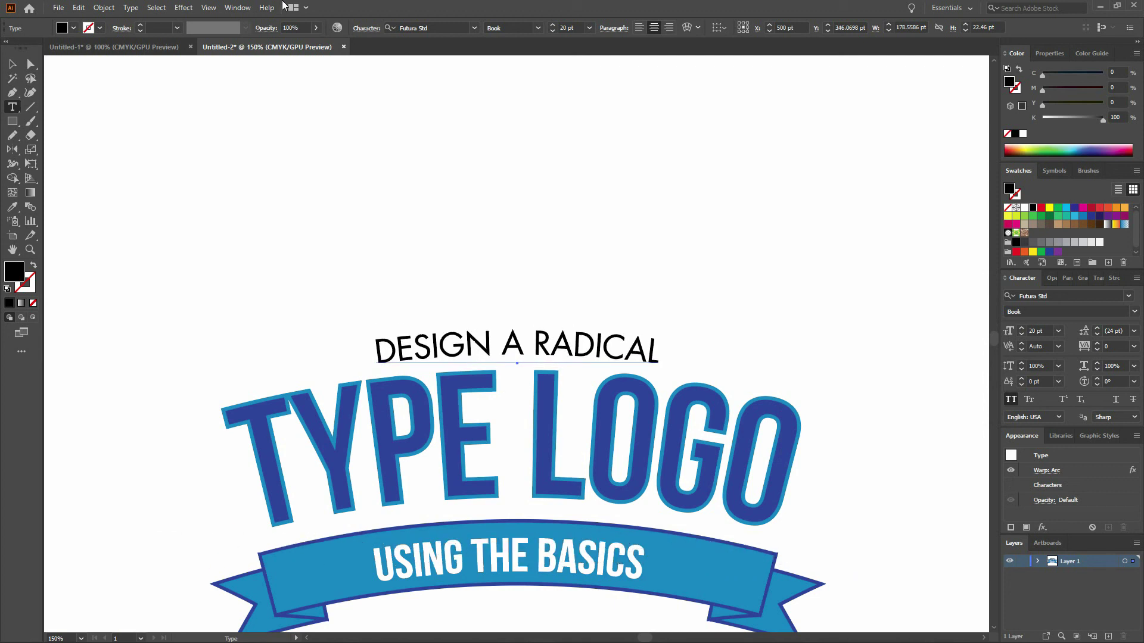
key("ctrl+shift+a")
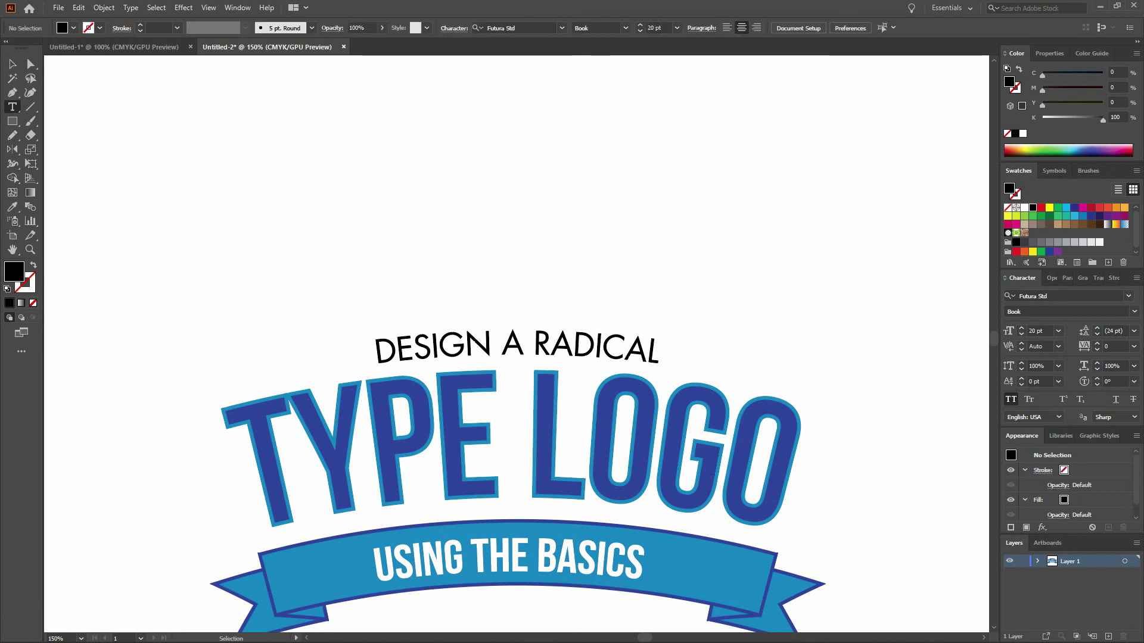
- Select the DESIGN A RADICAL heading, TYPE LOGO and USING THE BASICS ribbon, and group them
key("ctrl+minus")
key("ctrl+minus")
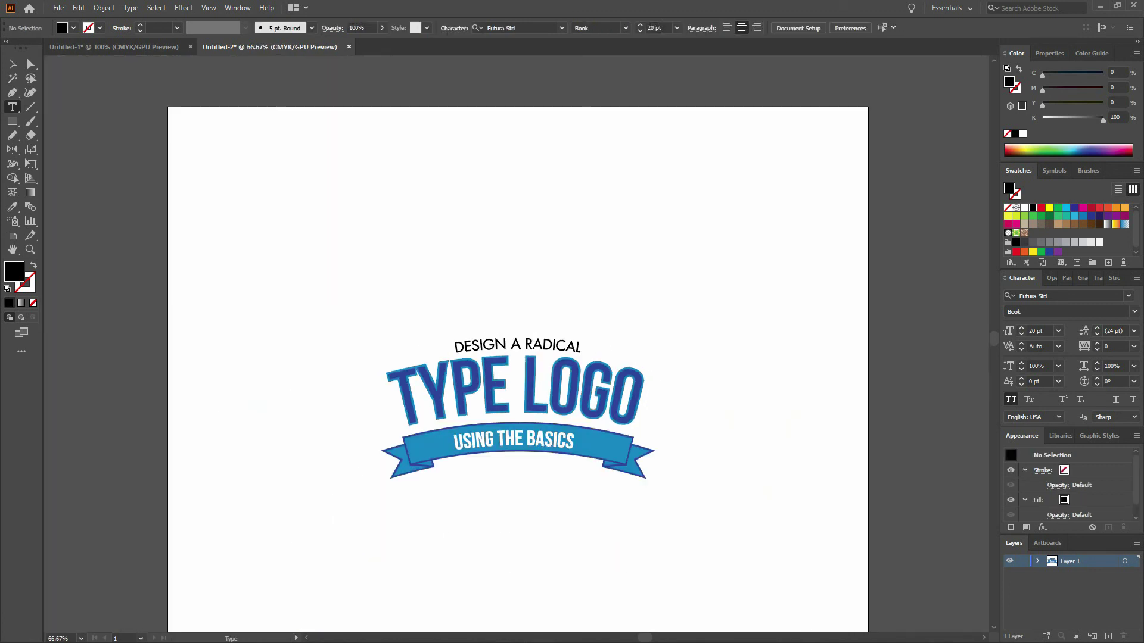
key("v")
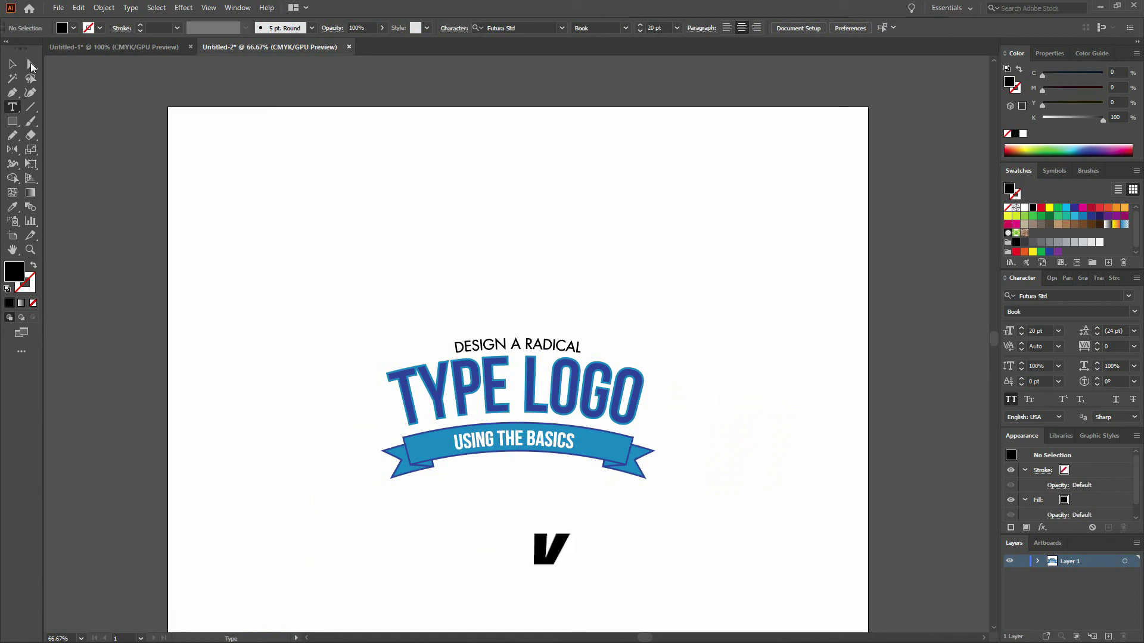
key("ctrl+a")
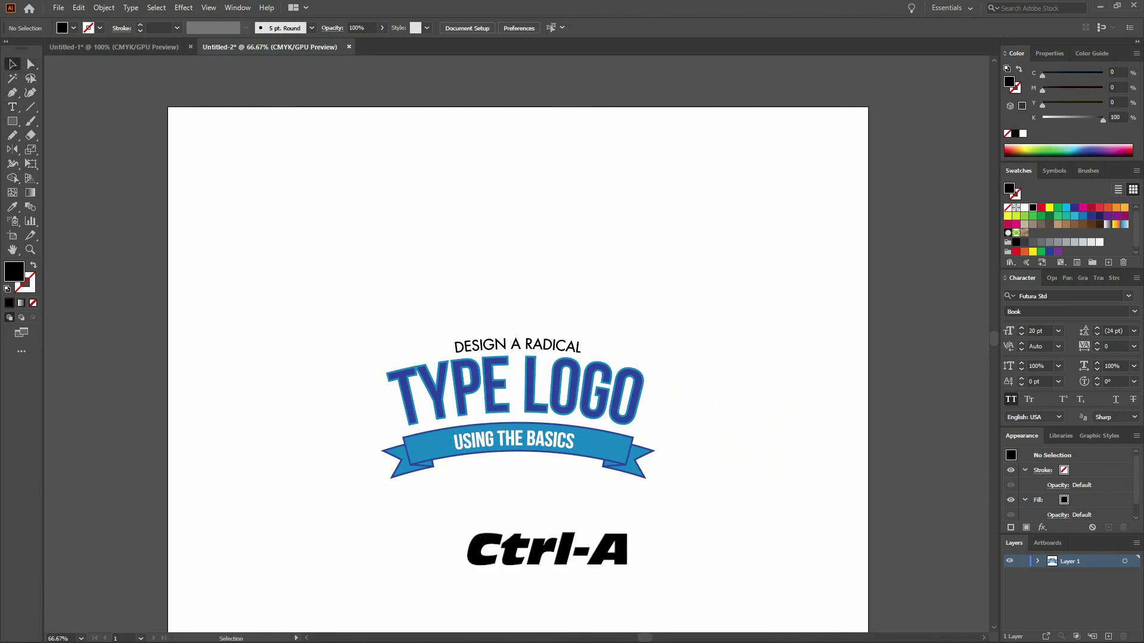
key("ctrl+g")
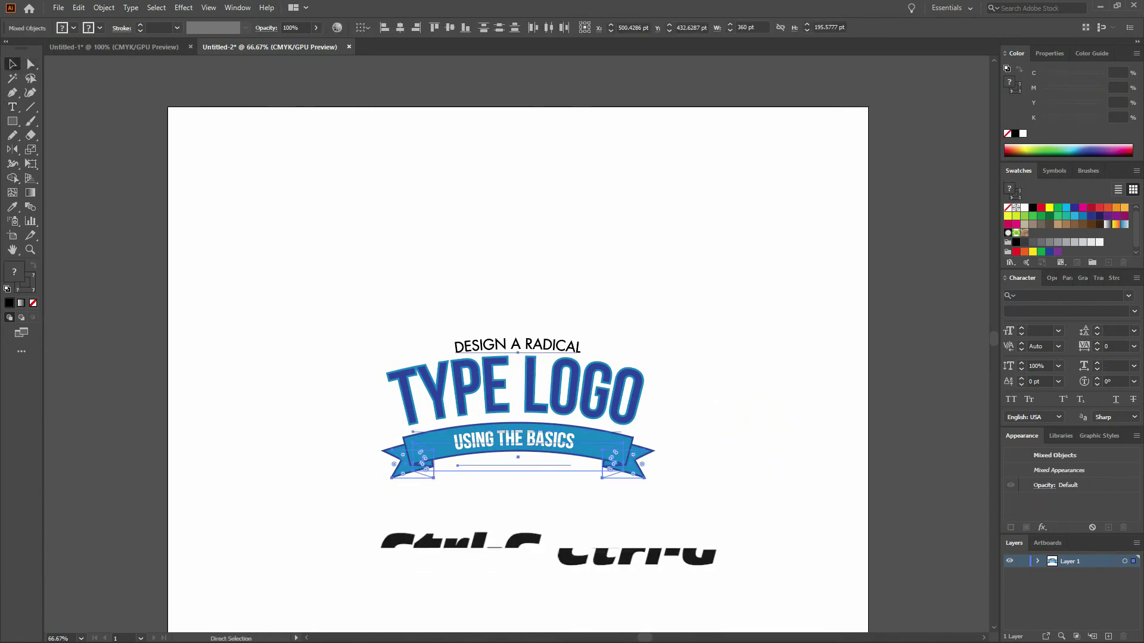